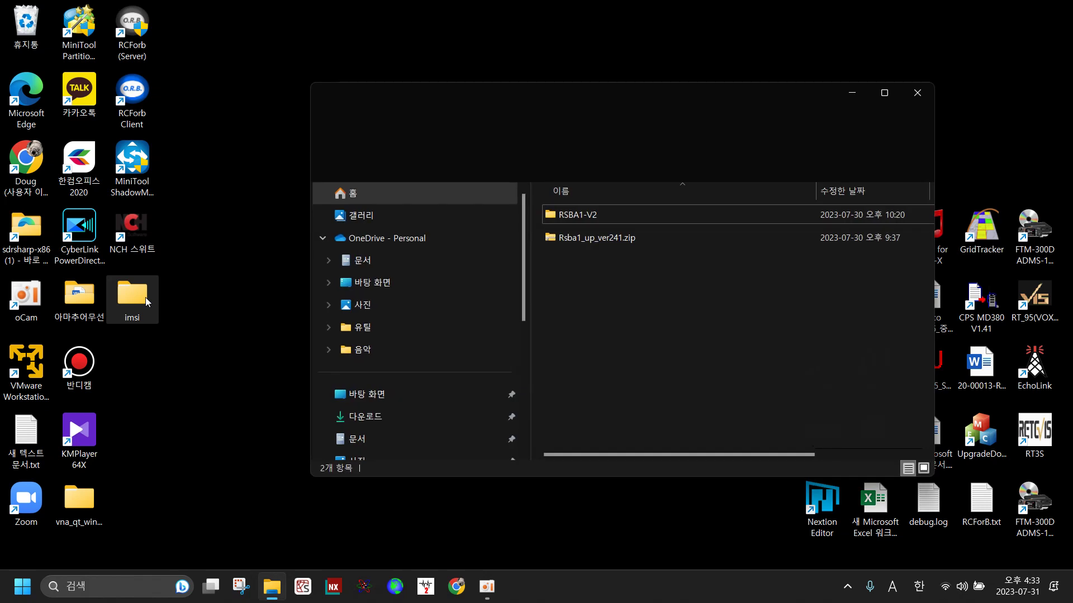
Step: Open the RSBA1-V2 folder and its RSBA1 subfolder to view the setup files
drag(645, 108, 515, 46)
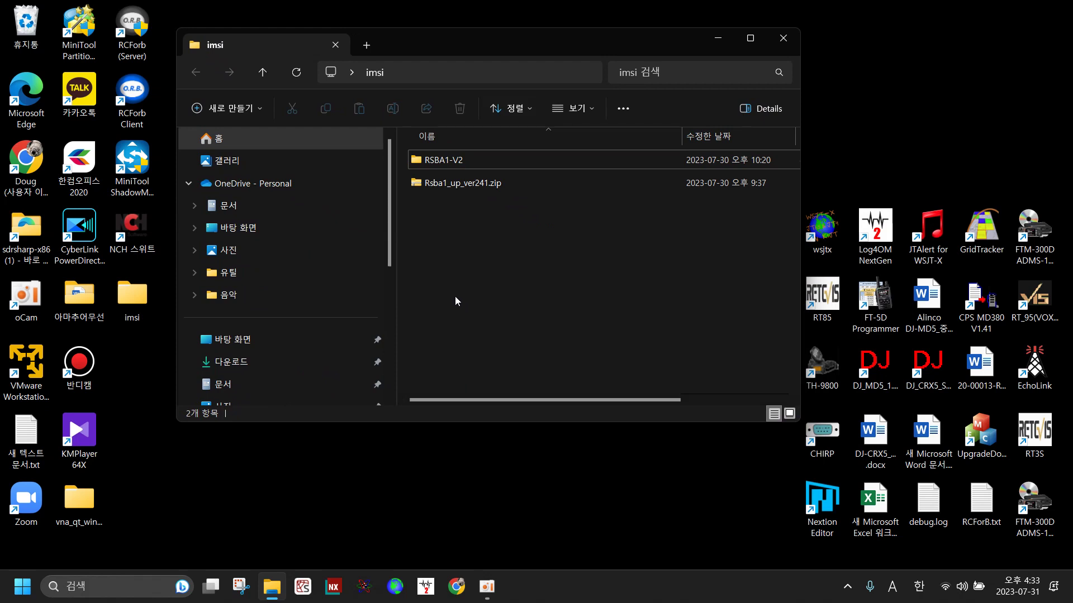
double_click(470, 165)
double_click(471, 165)
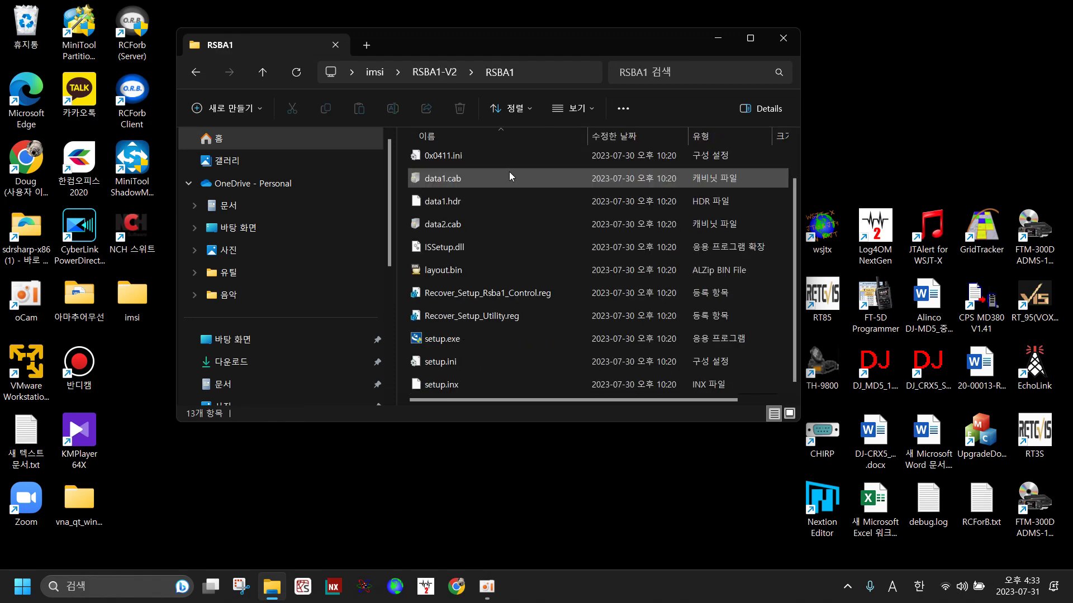
scroll(509, 173, down, 1)
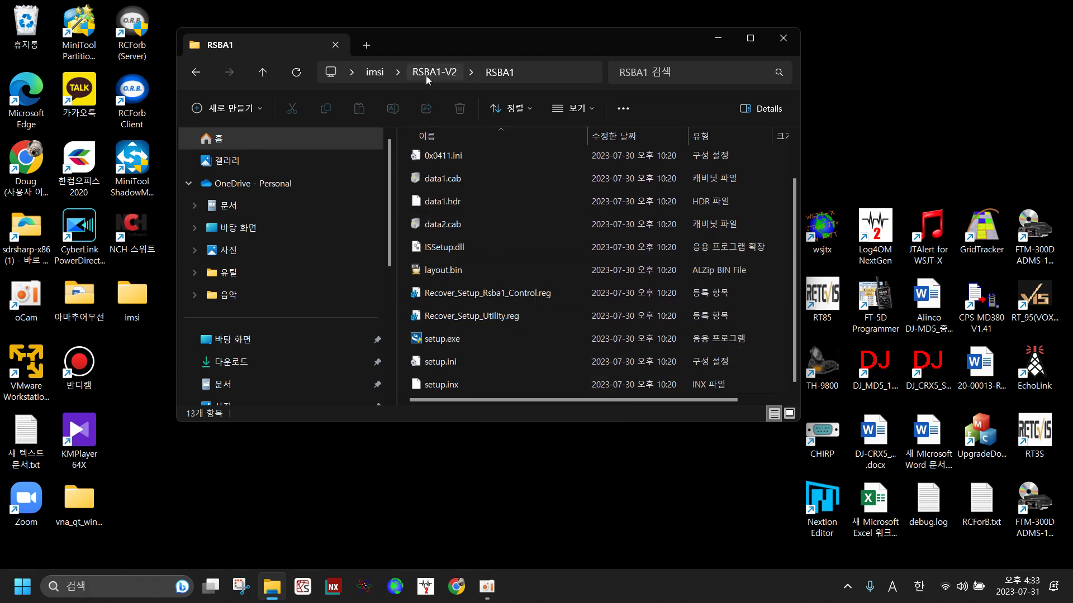
Step: Look inside the Rsba1_up_ver241.zip archive, then return to the imsi folder
click(381, 76)
click(474, 185)
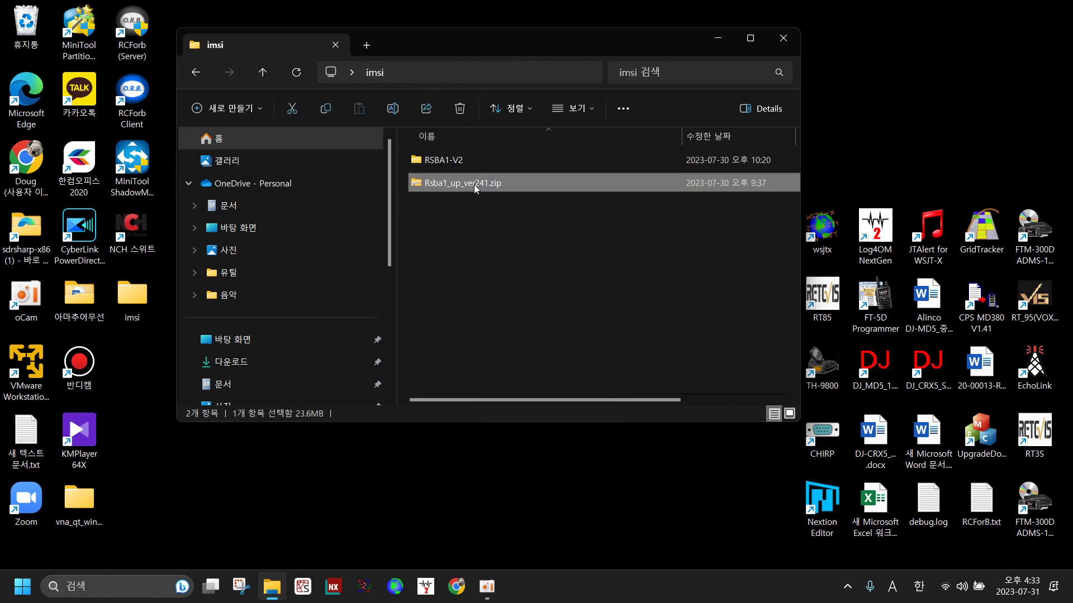
double_click(474, 185)
double_click(473, 165)
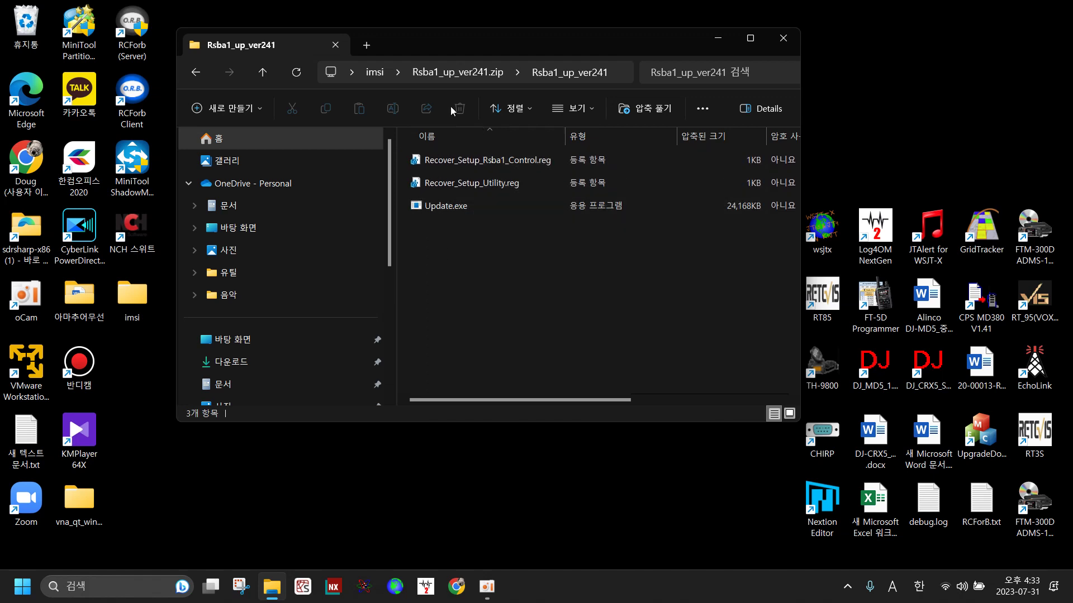
click(383, 74)
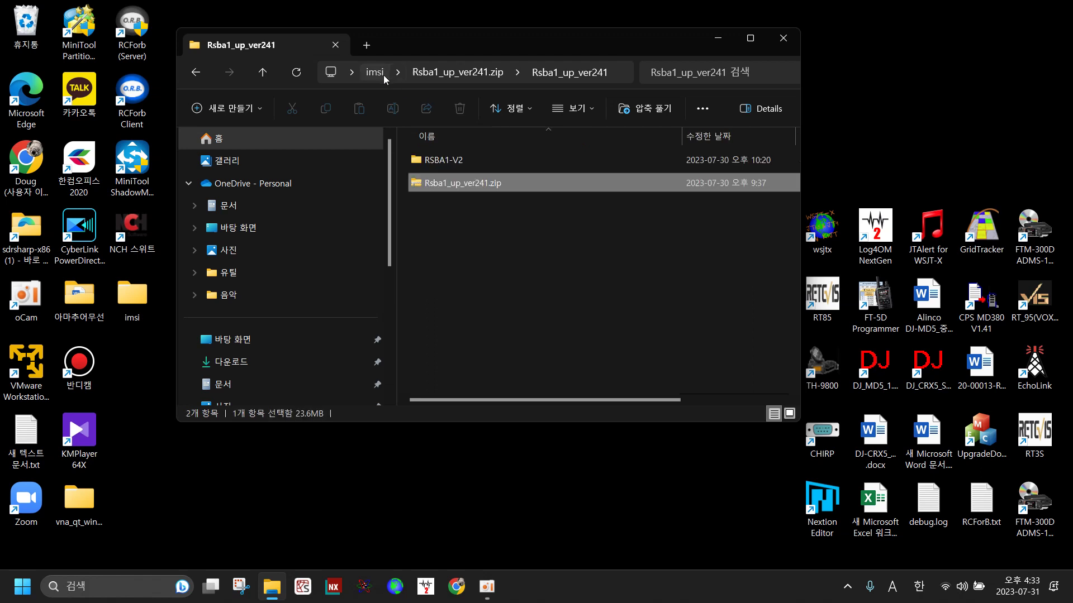
click(473, 165)
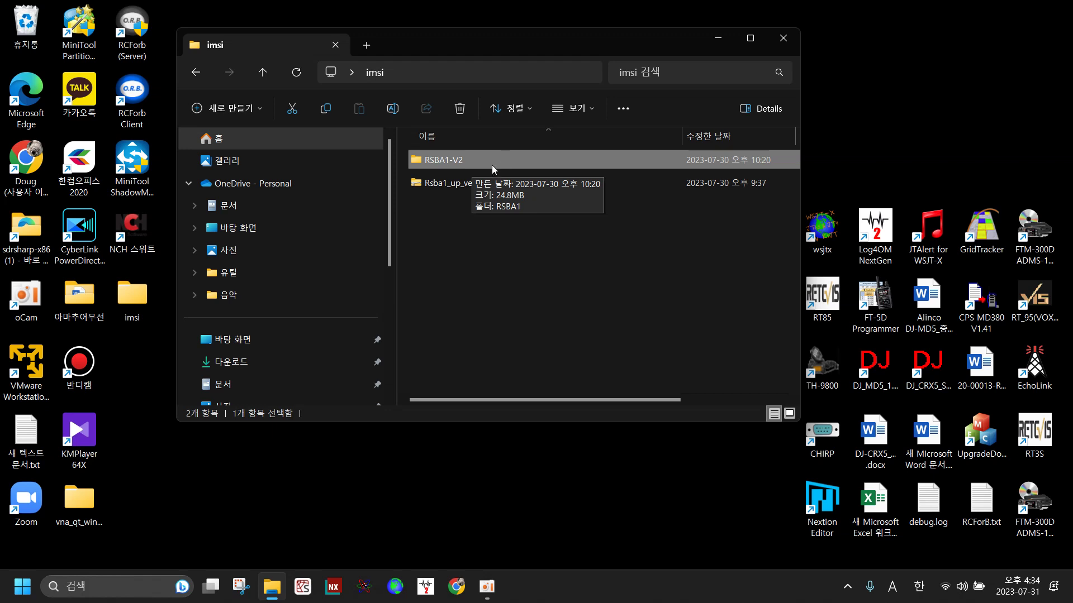
click(467, 187)
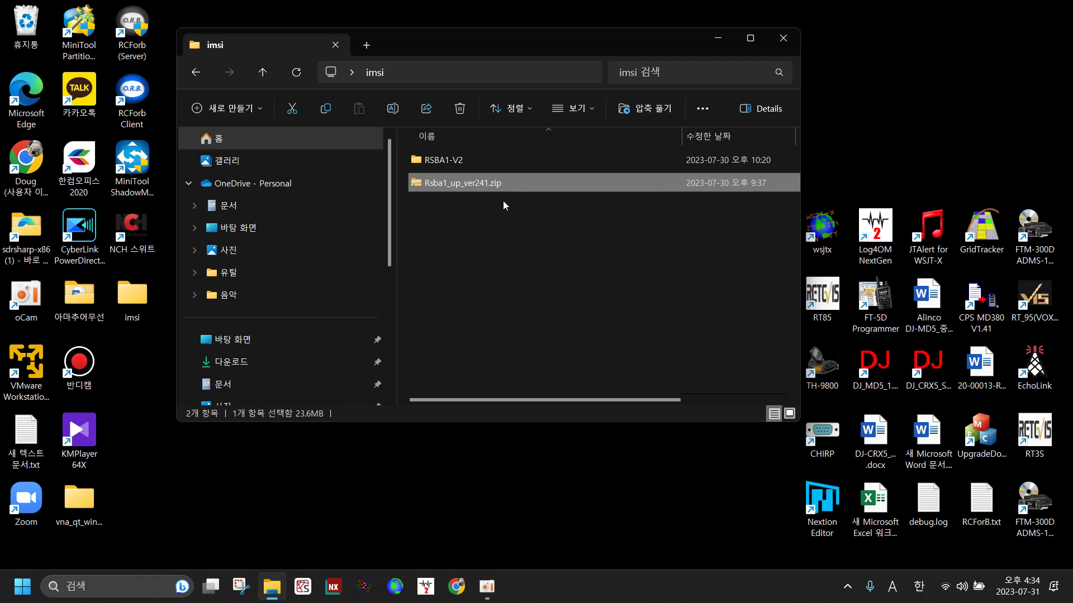
click(466, 166)
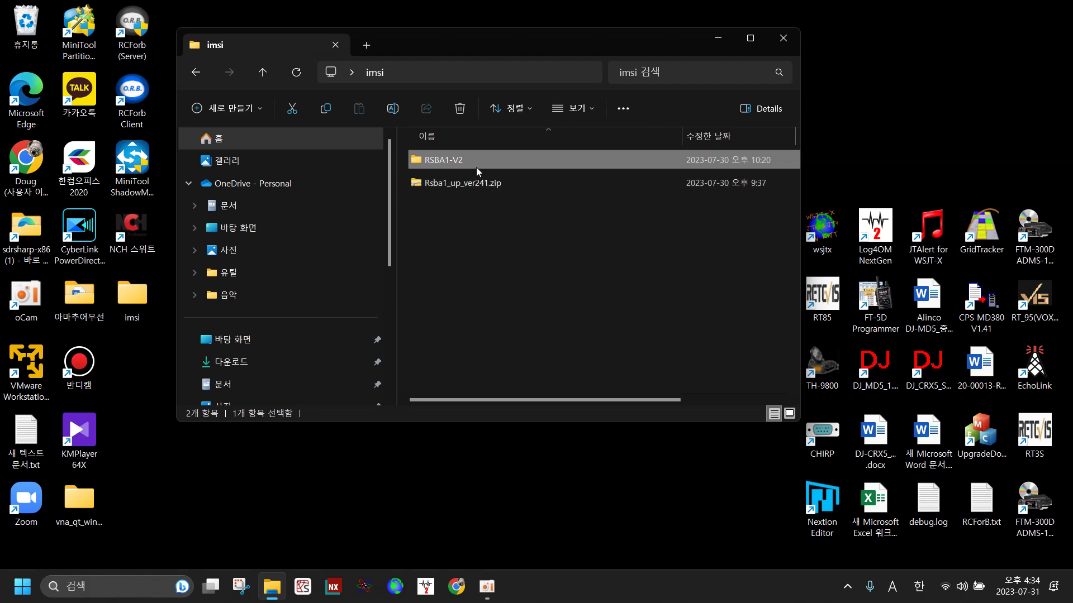
Step: Reopen RSBA1-V2 and its RSBA1 subfolder to list setup.exe, setup.ini and data1.cab
drag(579, 50, 587, 107)
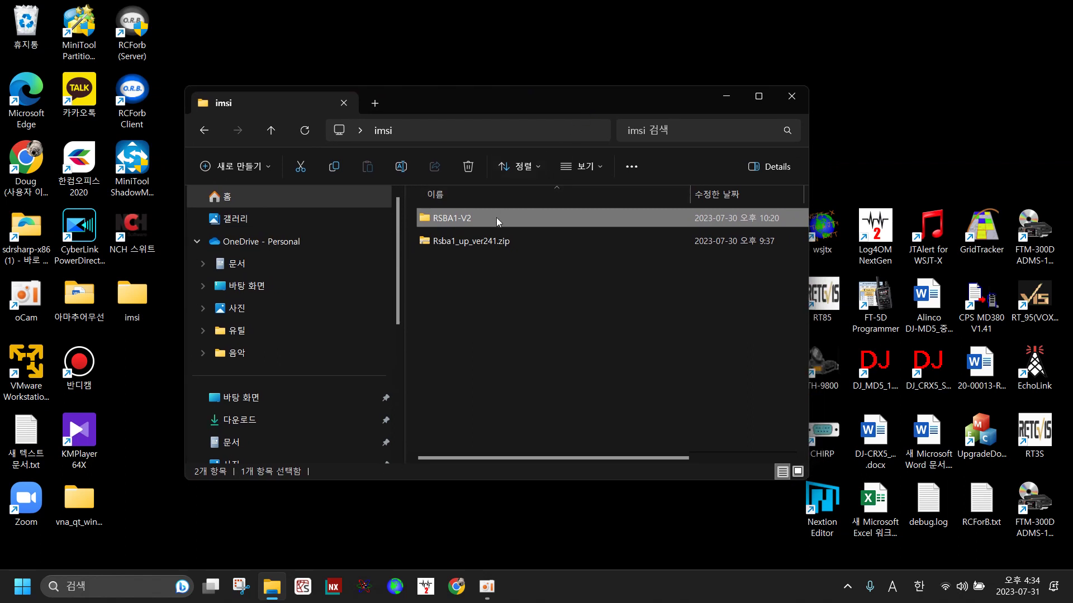
mouse_move(496, 217)
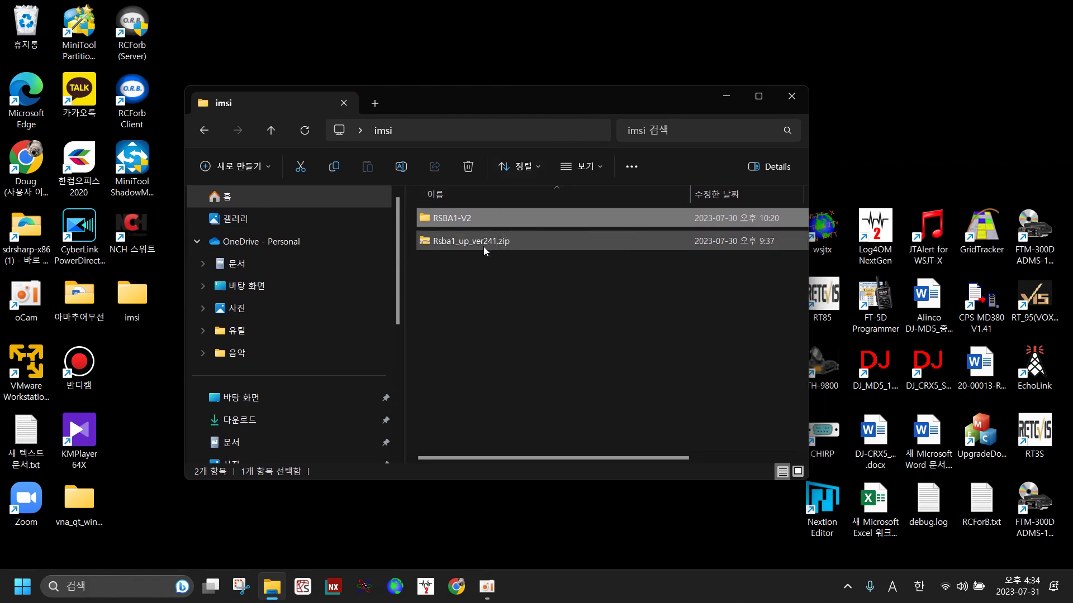
double_click(471, 220)
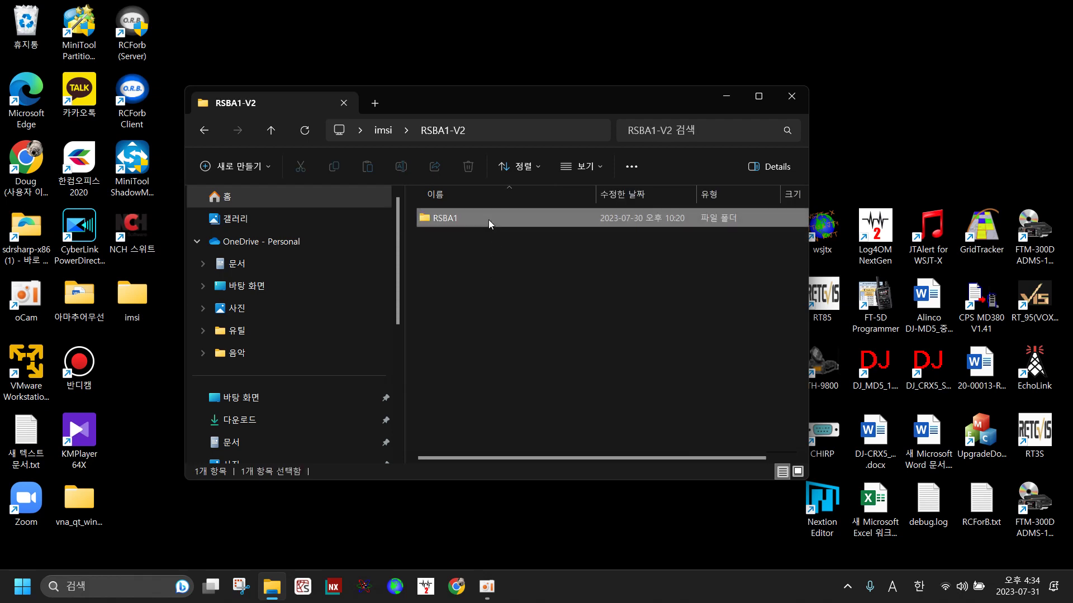
double_click(488, 219)
scroll(510, 270, down, 1)
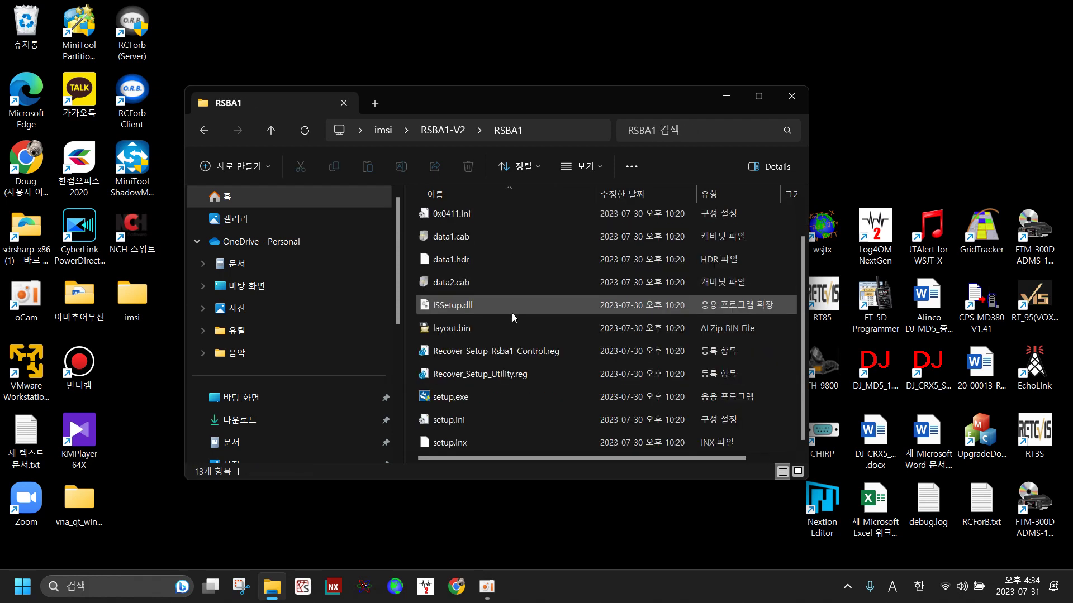
Step: Run setup.exe in English and accept the RS-BA1 licence agreement
double_click(465, 398)
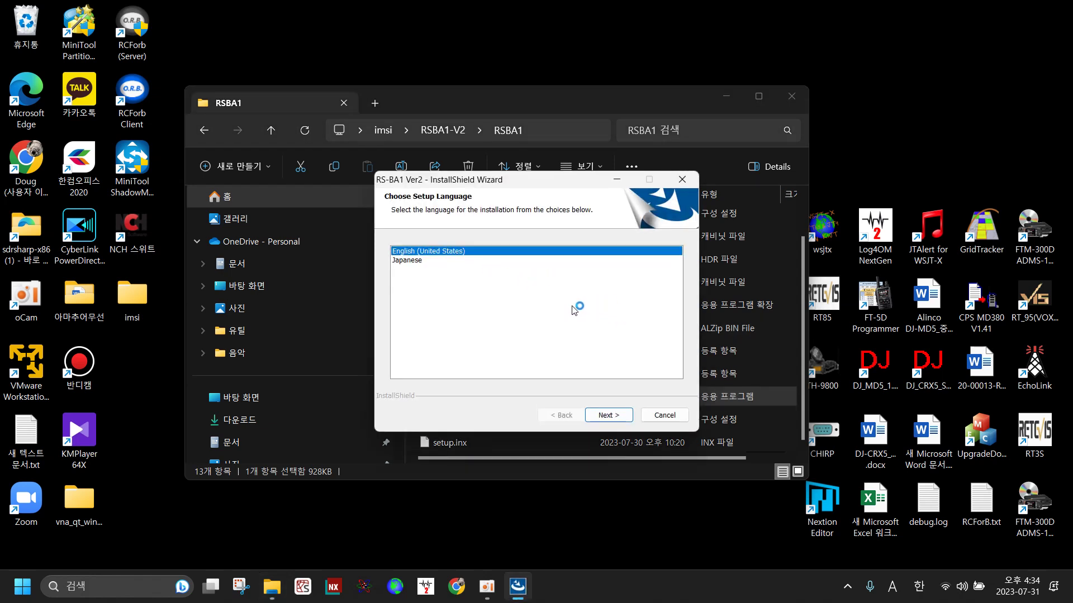
click(620, 415)
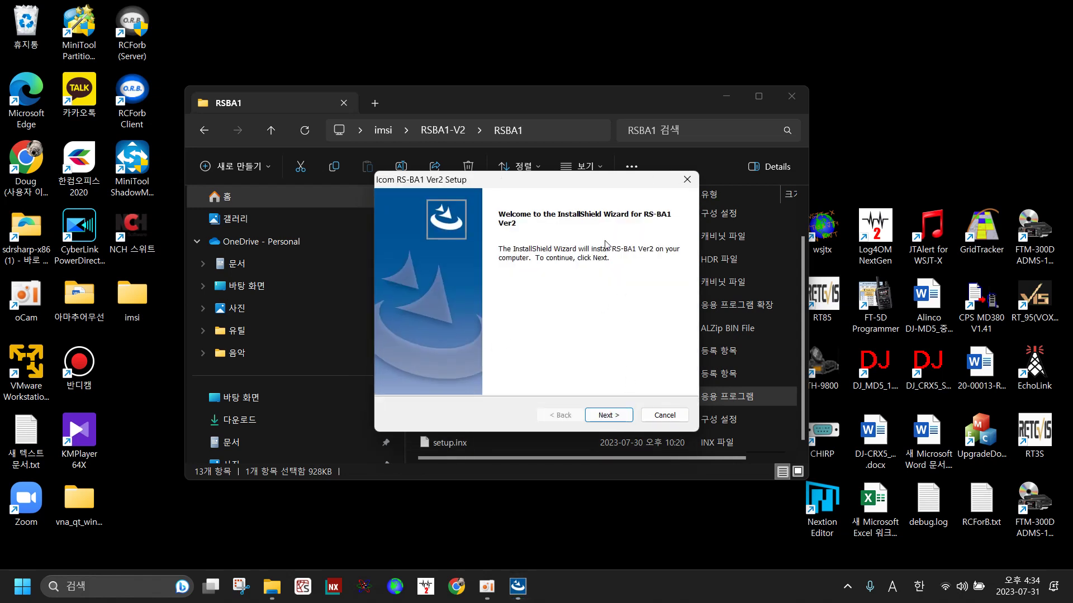
click(616, 414)
click(467, 363)
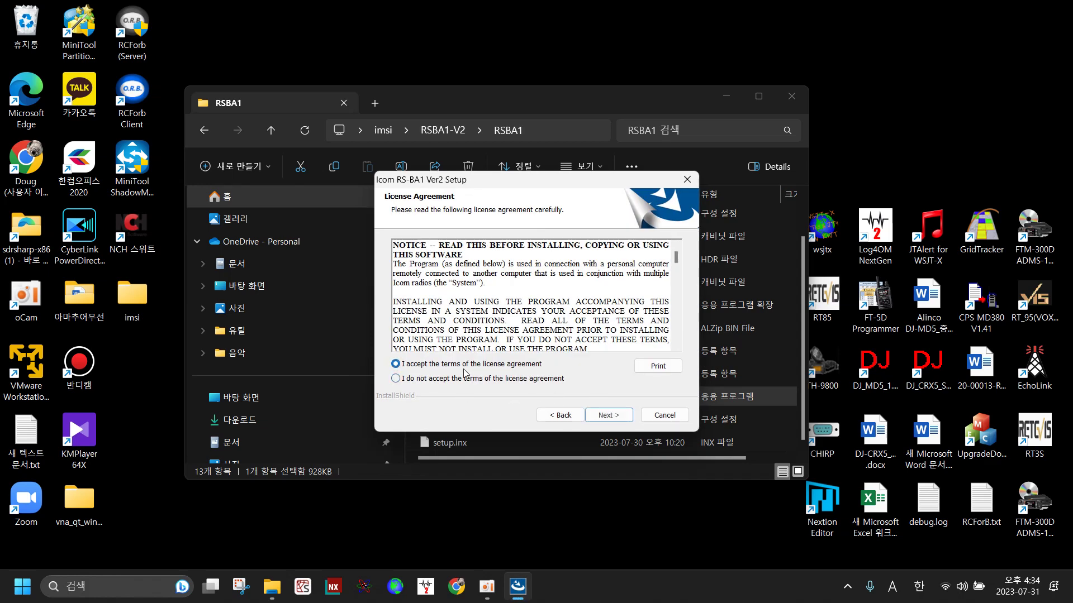
click(607, 415)
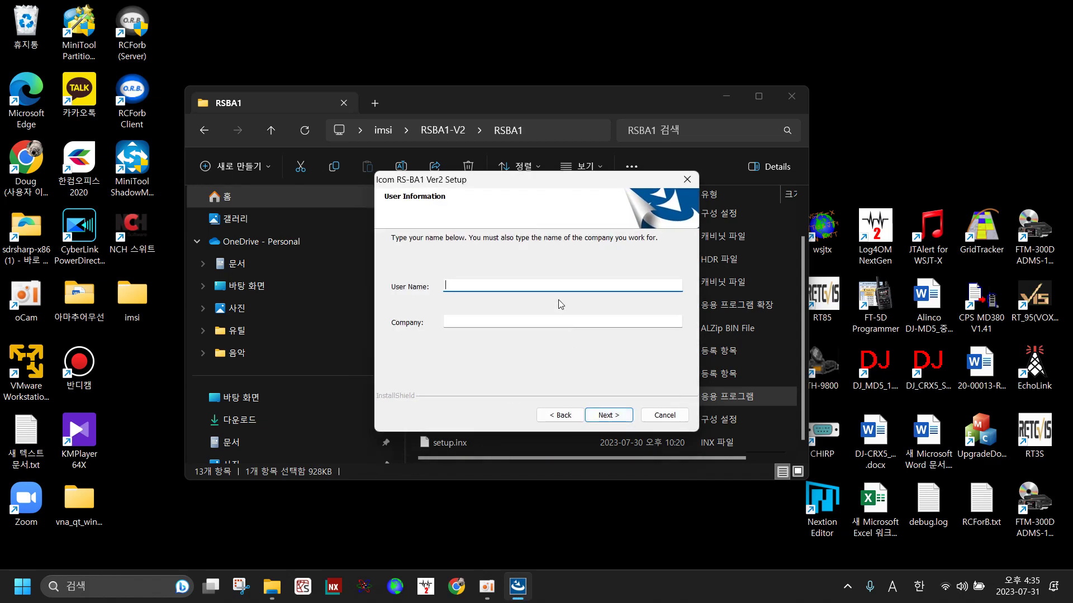
Step: Enter the user's name and company ARRA, then continue
text(Doug Choi)
click(546, 317)
text(A)
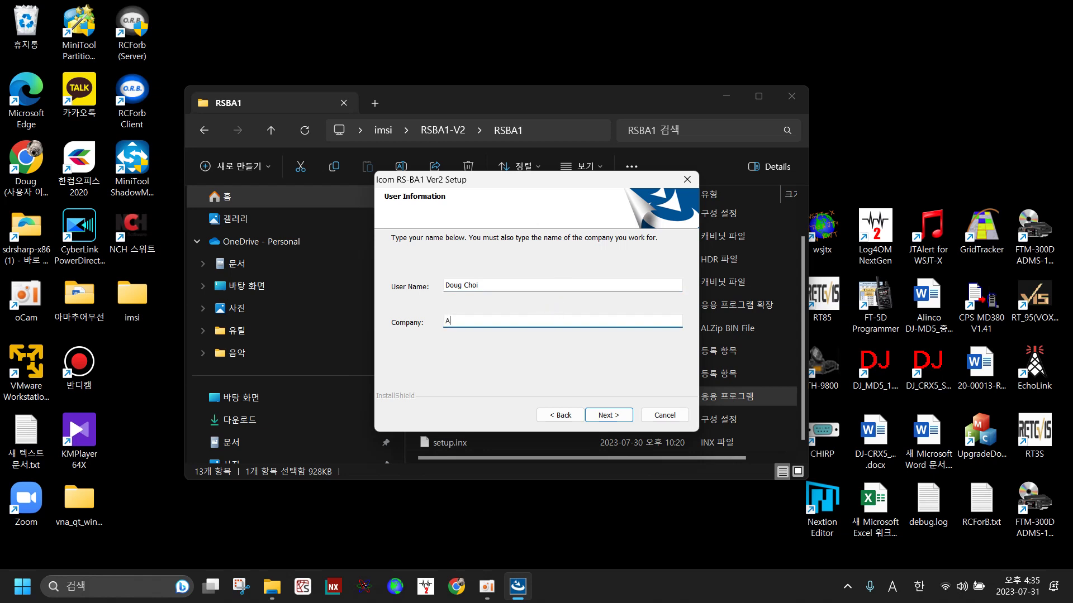
text(RRA)
click(624, 420)
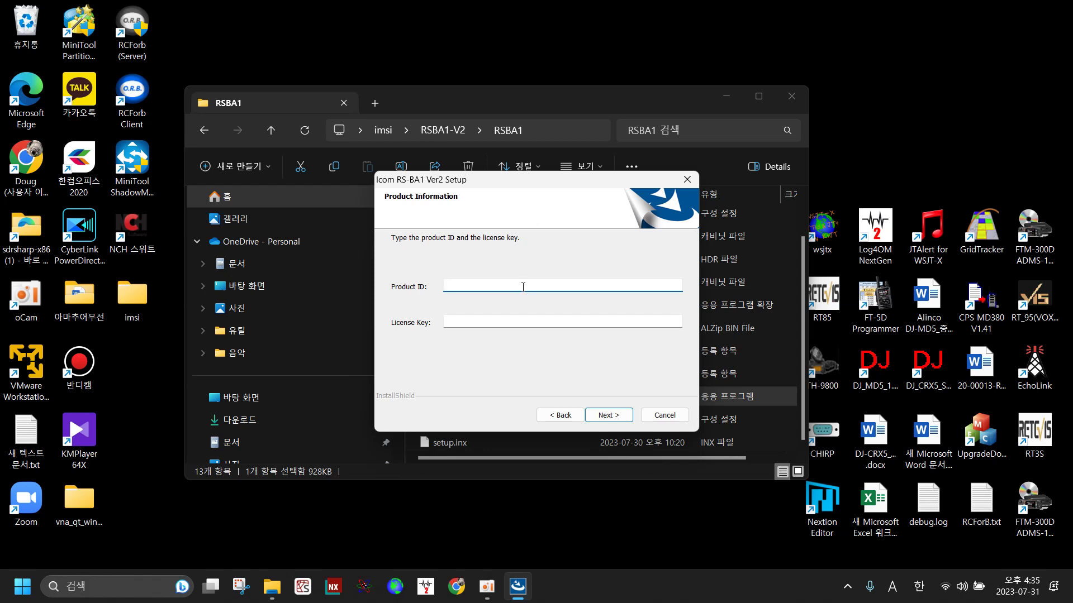
Step: Enter the product ID and licence key, then install RS-BA1 Ver2 into the default folders
click(502, 320)
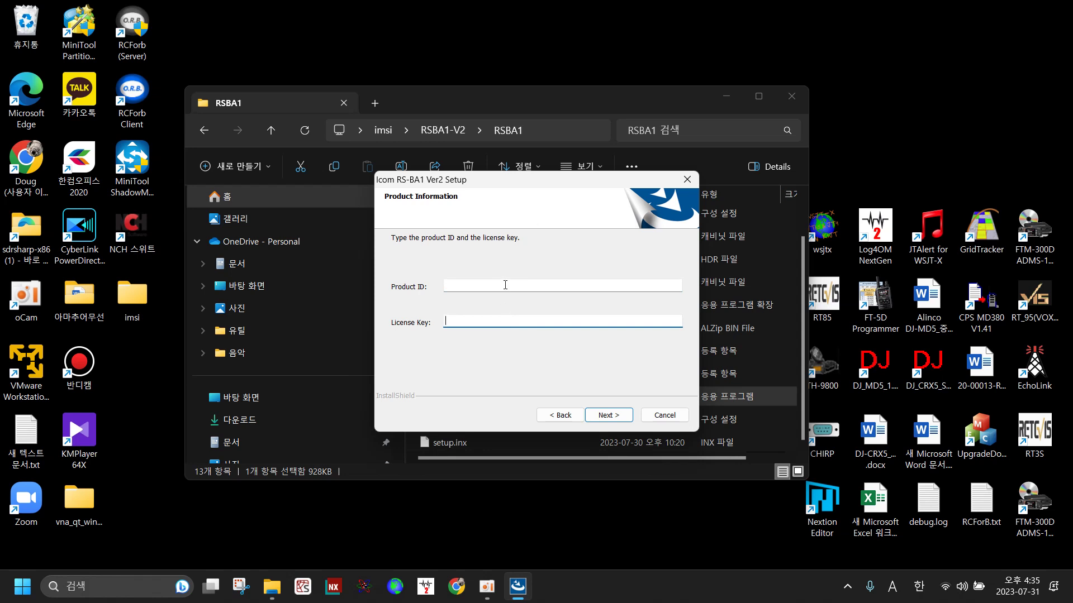
key(Return)
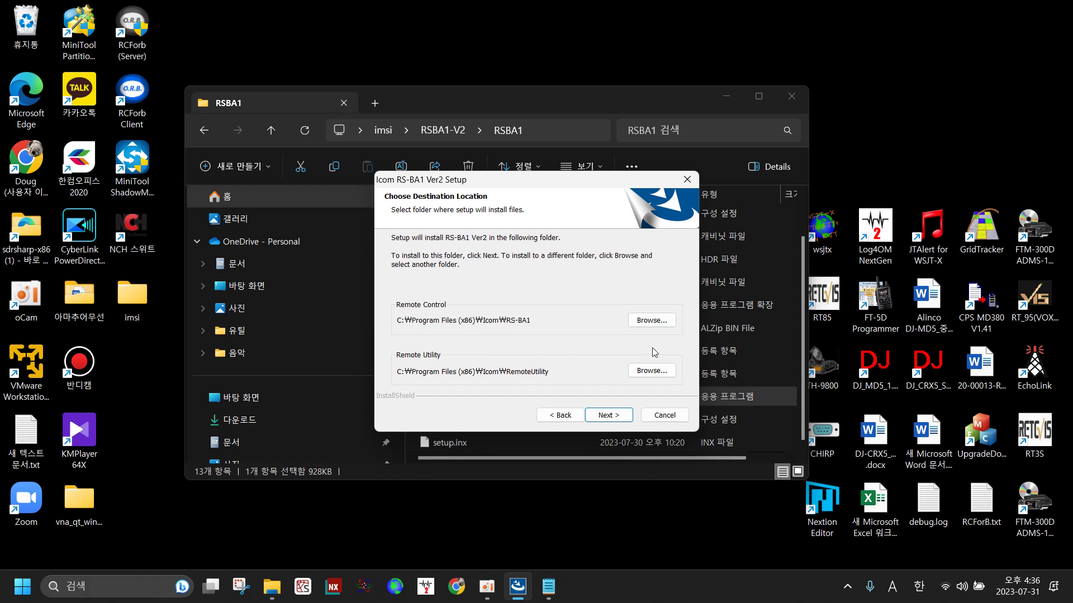
click(619, 415)
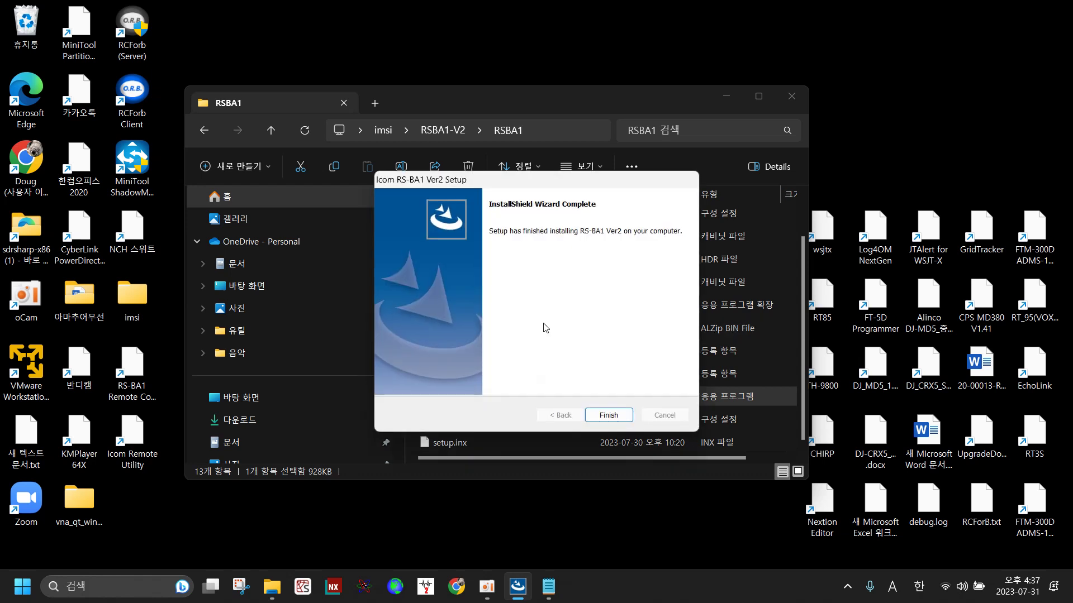
Step: Close the installer and run Update.exe from the Rsba1_up_ver241.zip archive without extracting
click(621, 416)
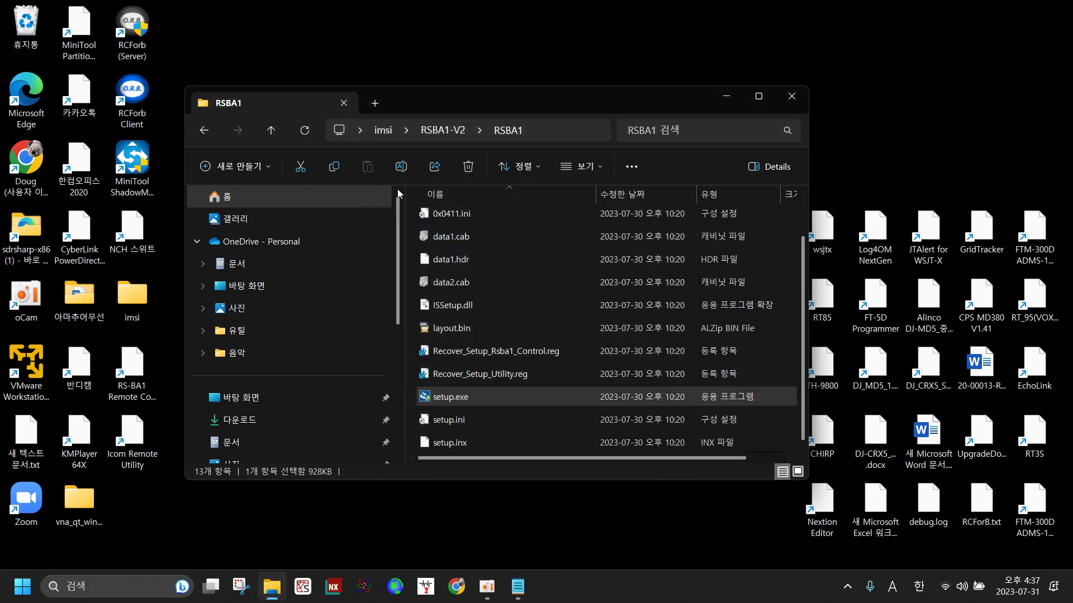
click(386, 132)
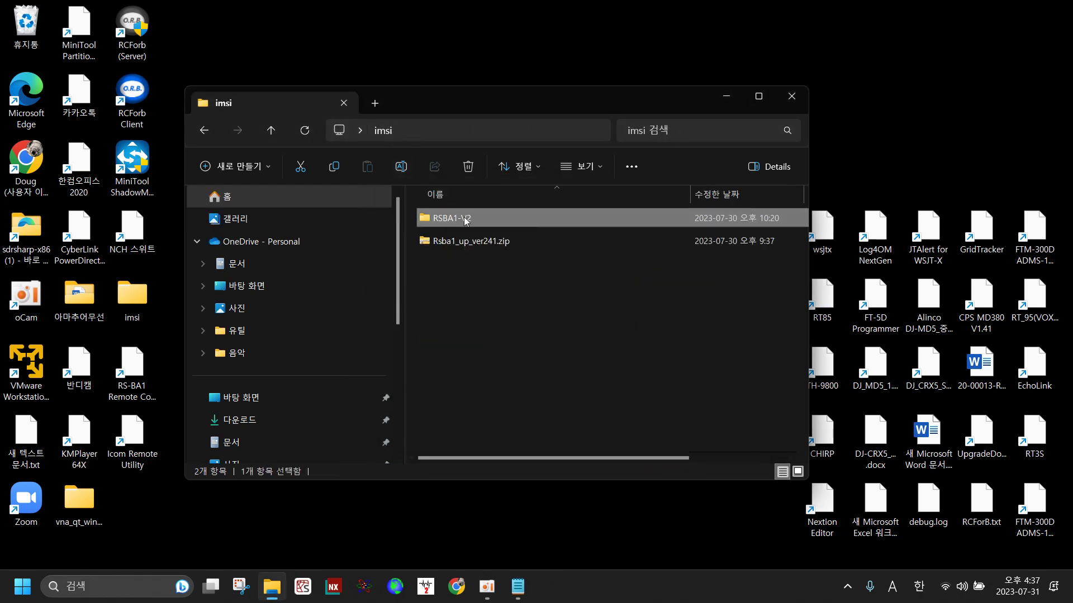
double_click(484, 246)
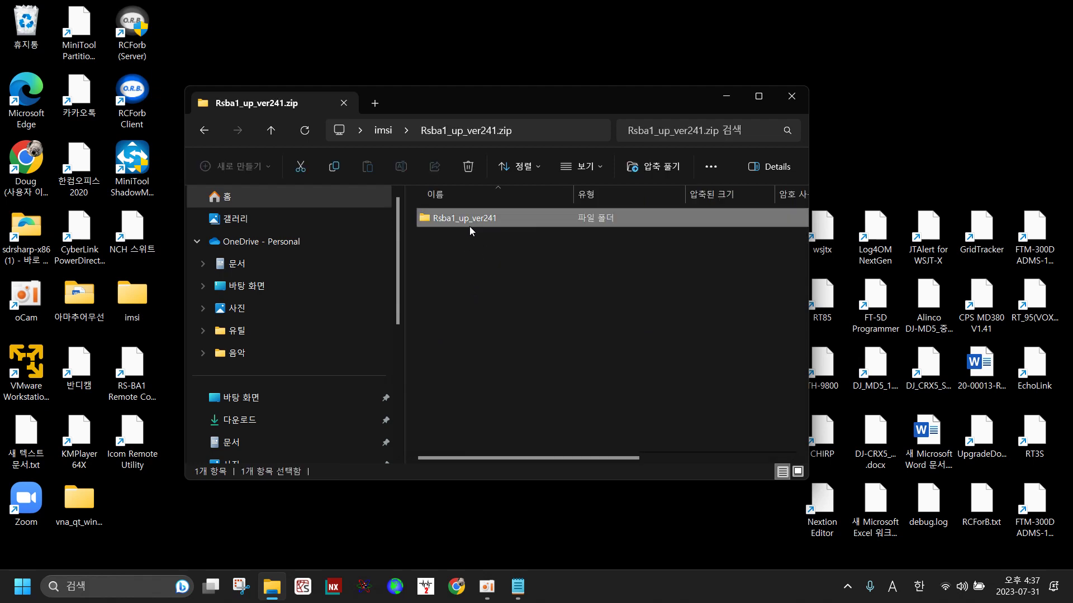
double_click(470, 217)
double_click(467, 265)
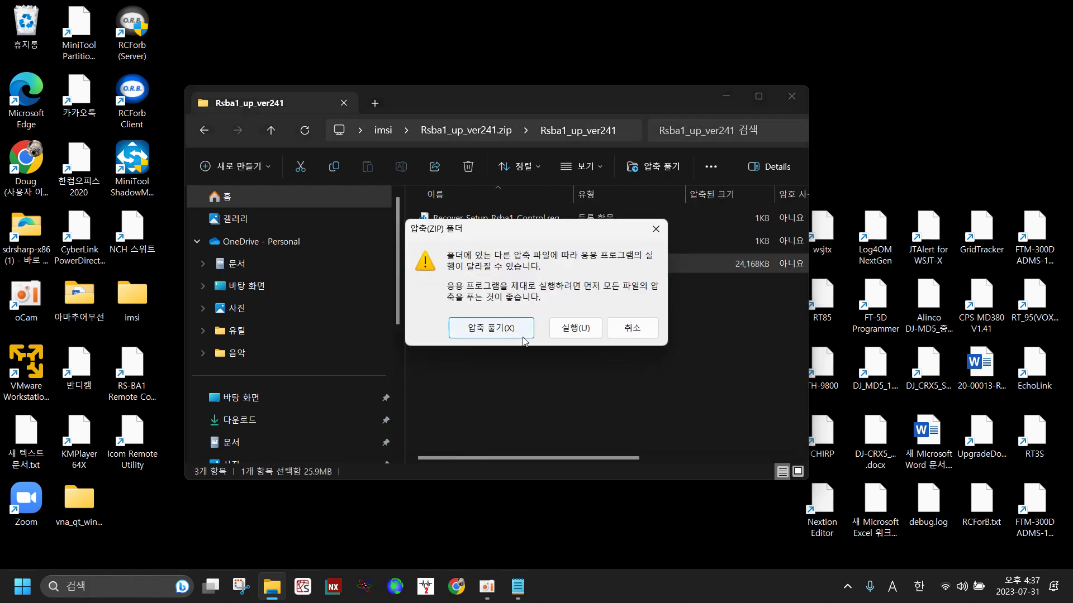
click(575, 328)
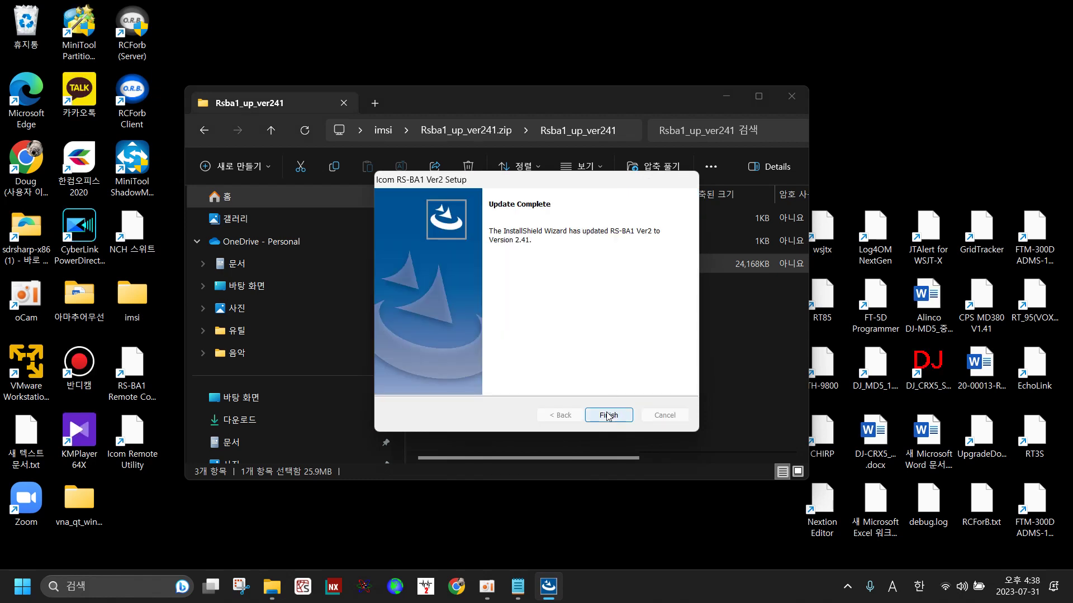
Step: Close the finished update wizard and minimize the folder window to reveal the desktop
click(618, 408)
click(623, 376)
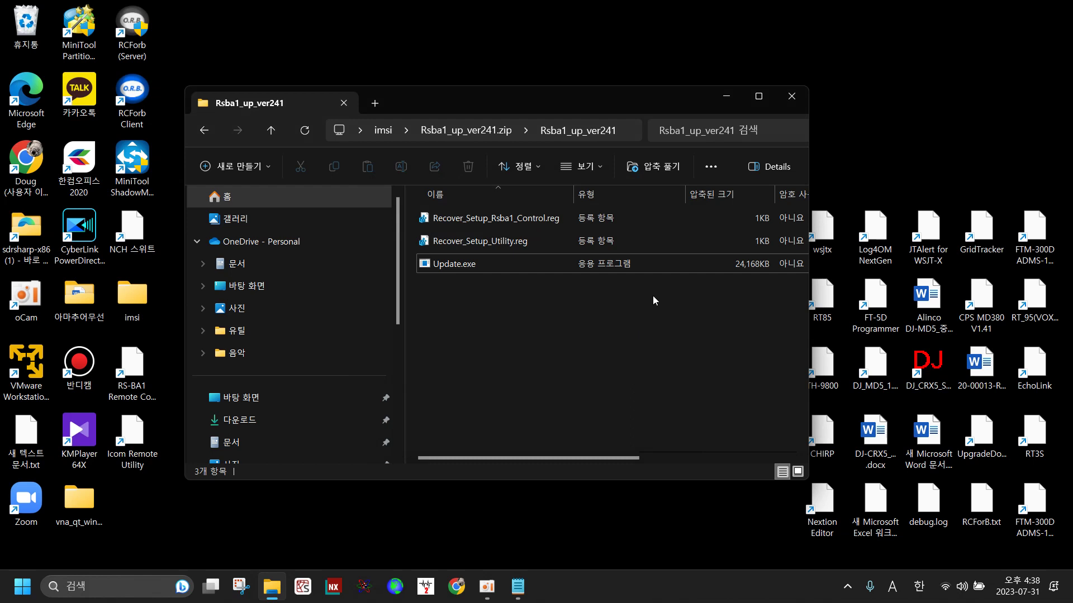
click(726, 98)
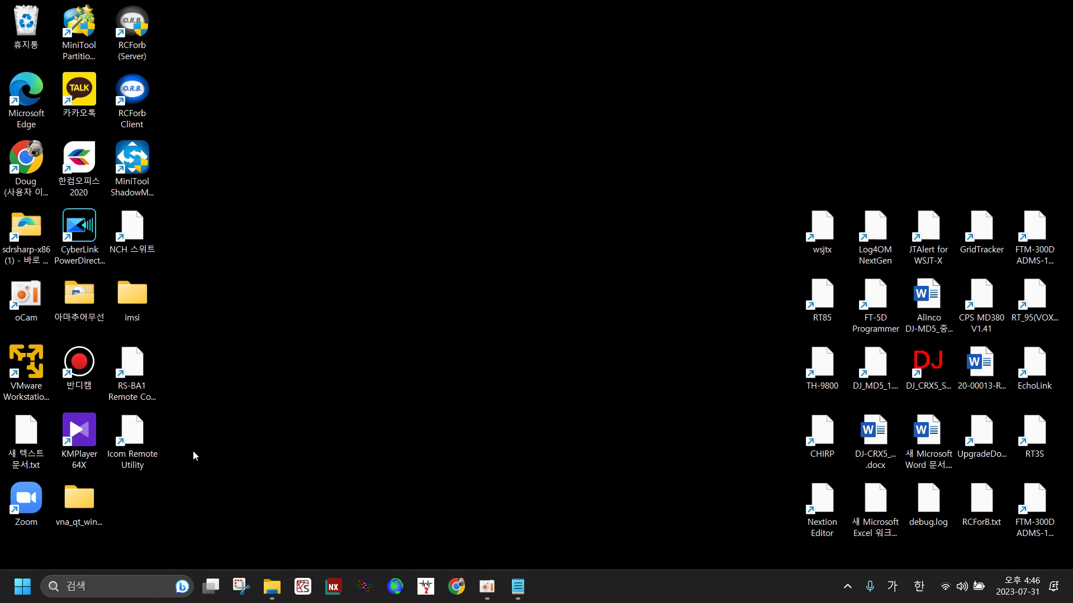
right_click(24, 590)
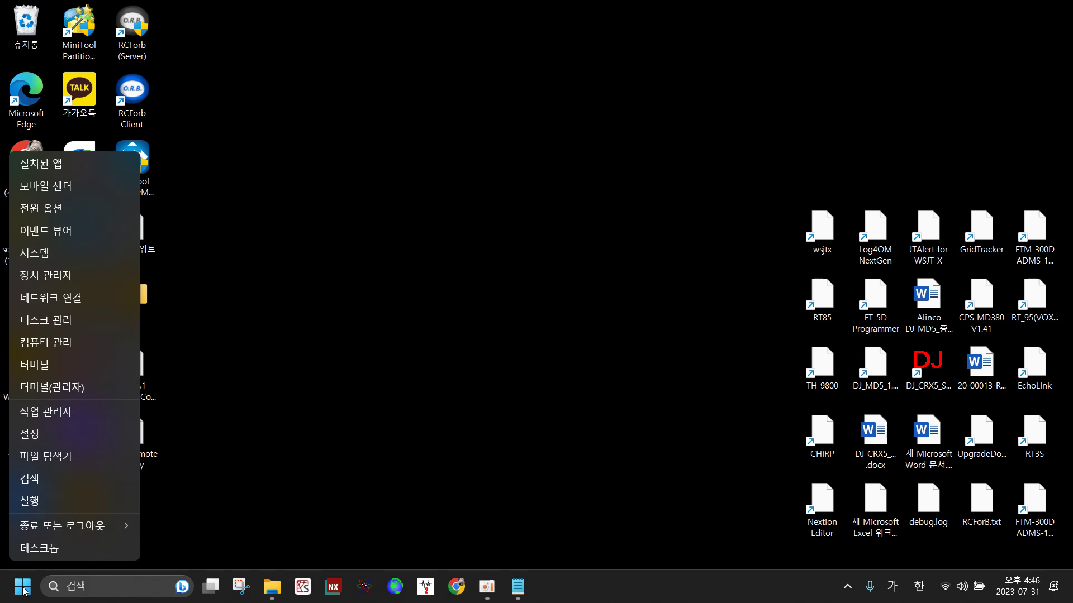
click(73, 279)
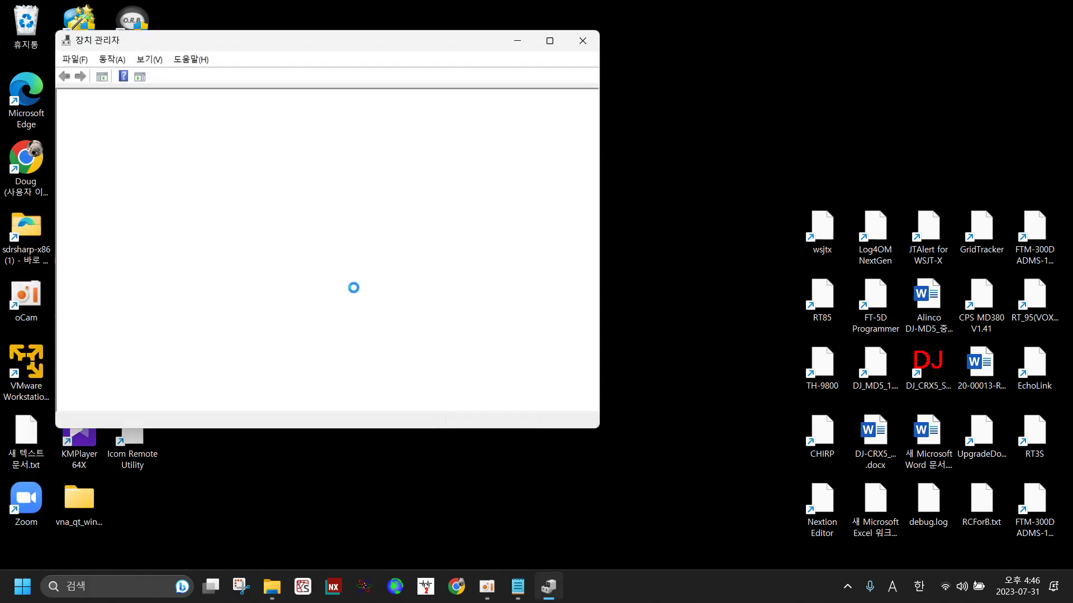
scroll(354, 290, down, 5)
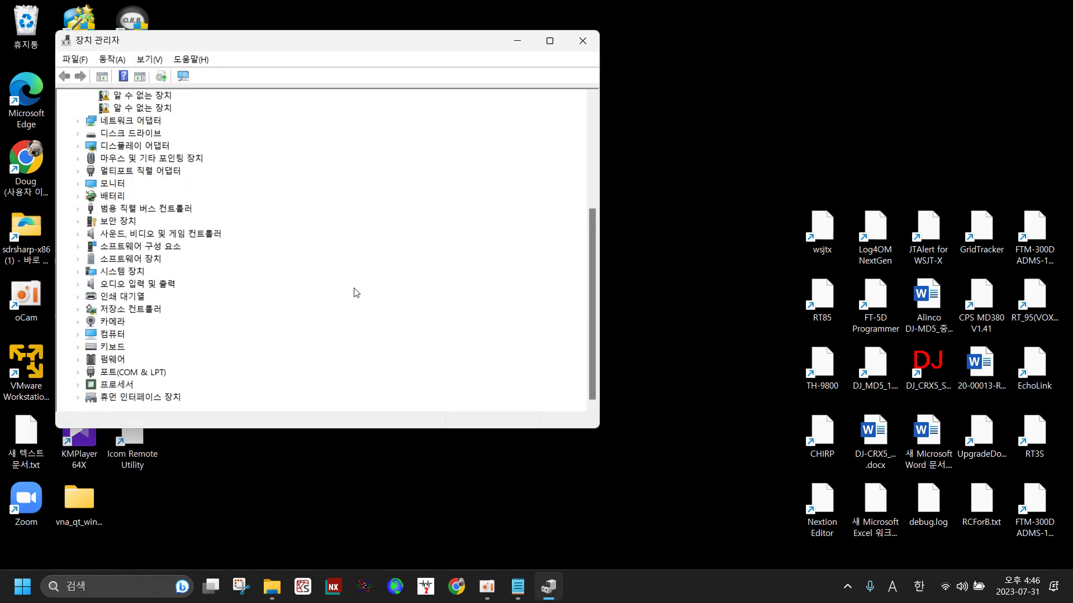
click(133, 373)
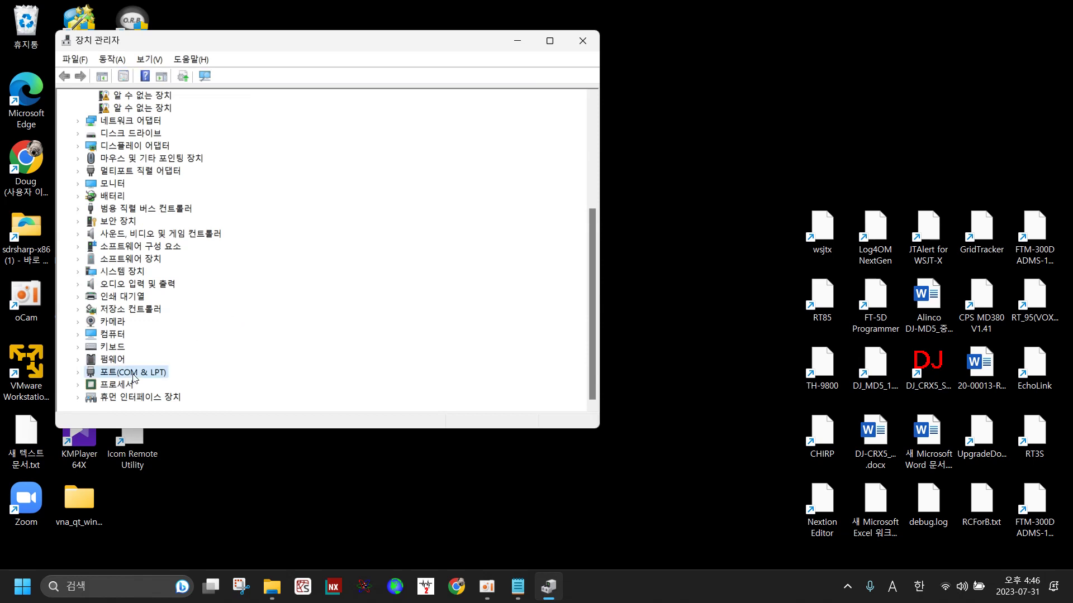
double_click(134, 374)
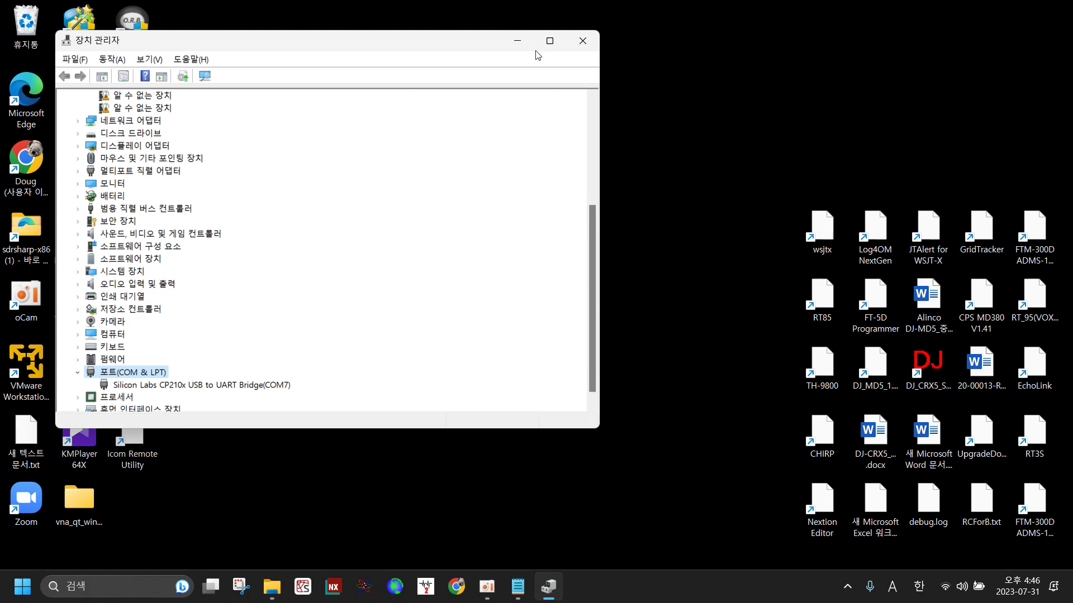
click(580, 42)
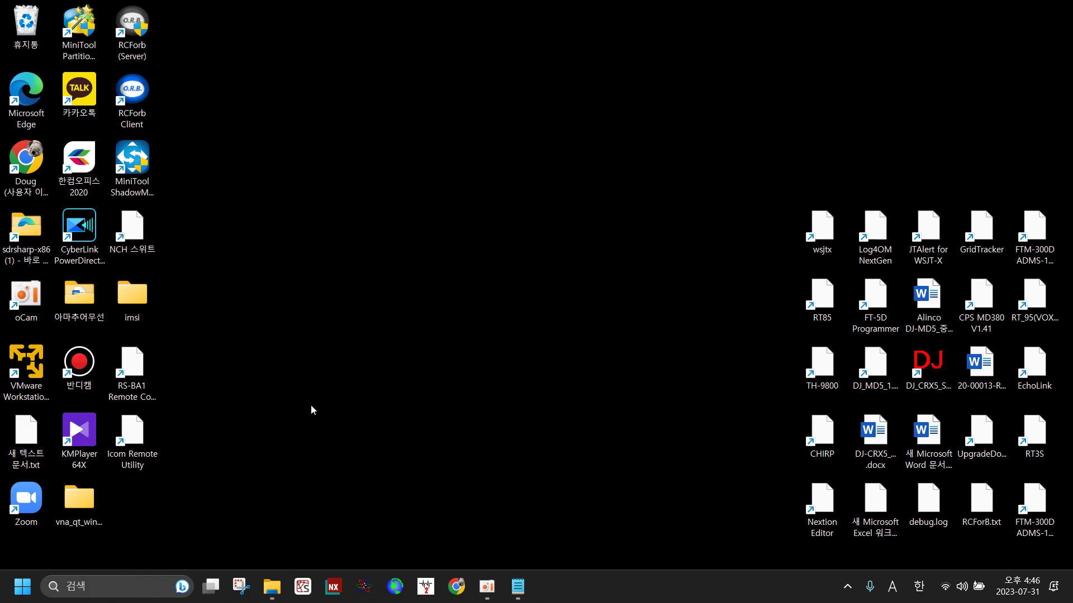
Step: Launch Icom Remote Utility from its desktop shortcut to bring up the Setup Wizard
double_click(132, 441)
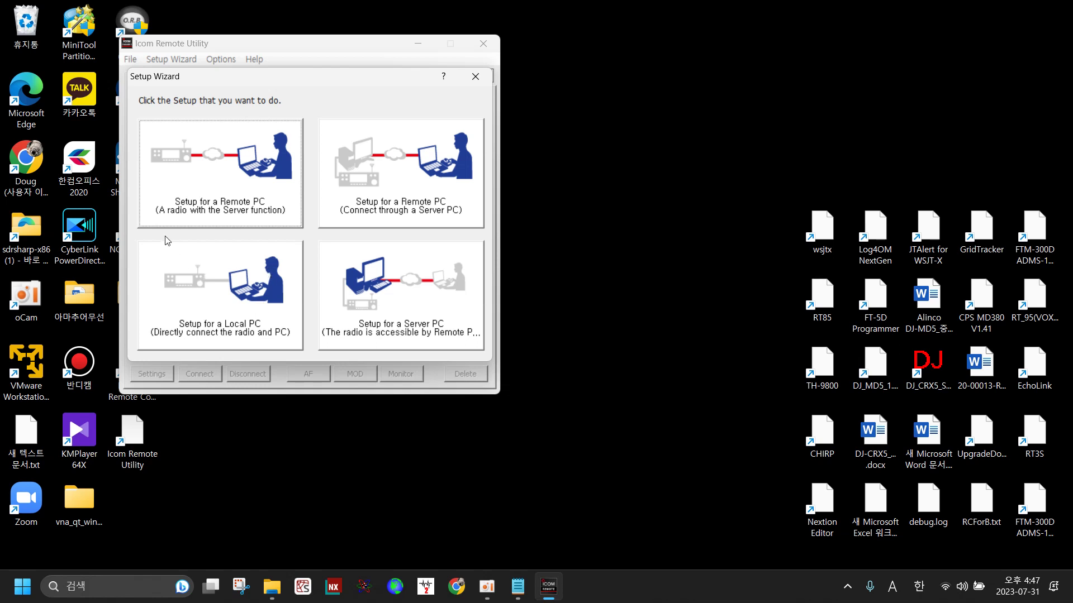
Step: Choose 'Setup for a Server PC' in the Setup Wizard
click(391, 302)
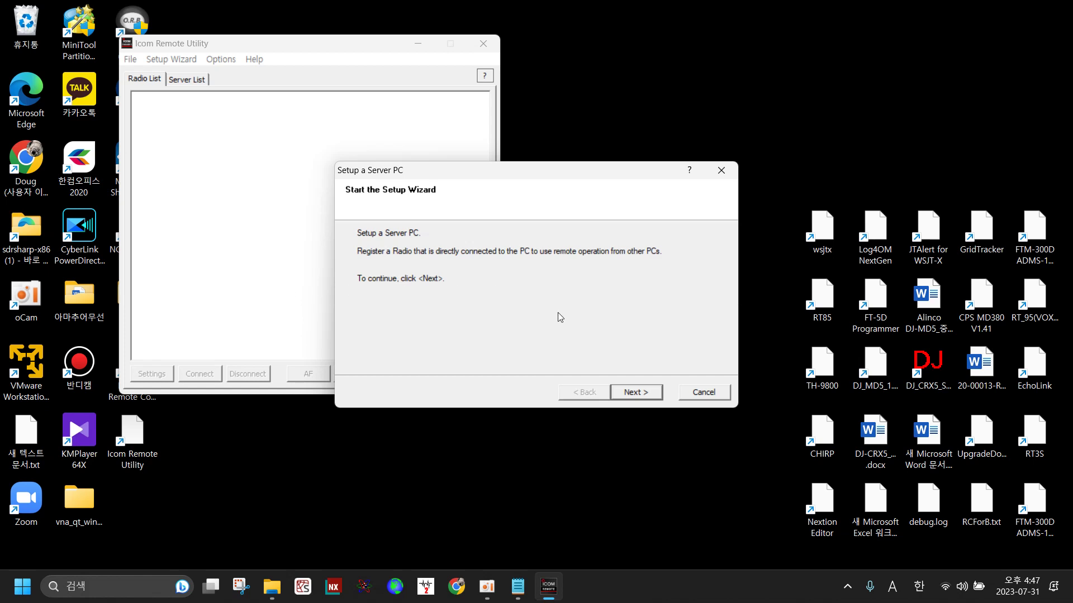
Step: Select the USB-connected IC-7300 on COM7 and search for it
click(645, 394)
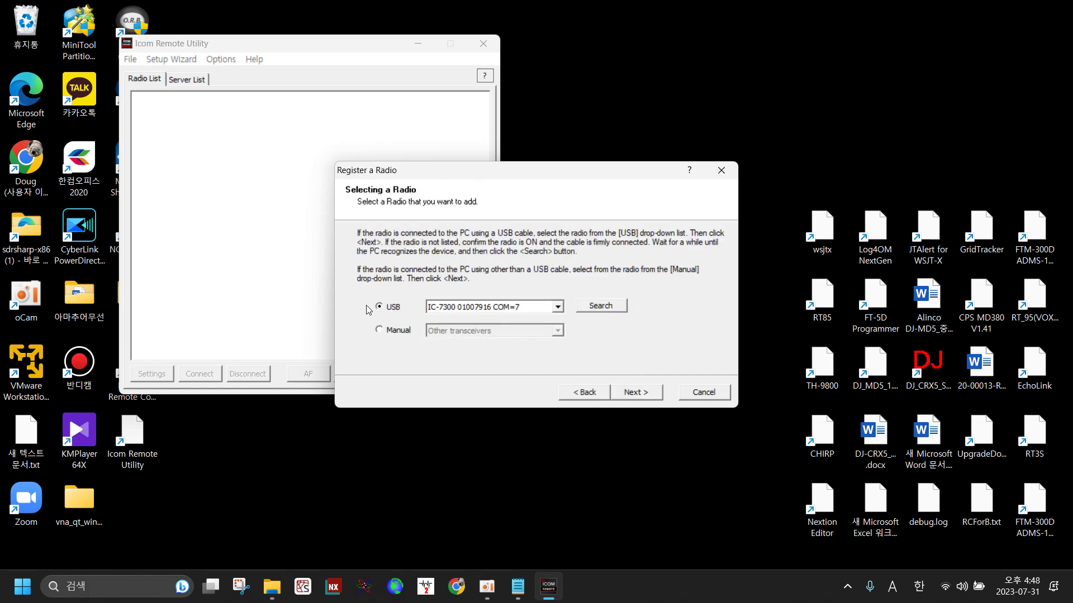
click(391, 329)
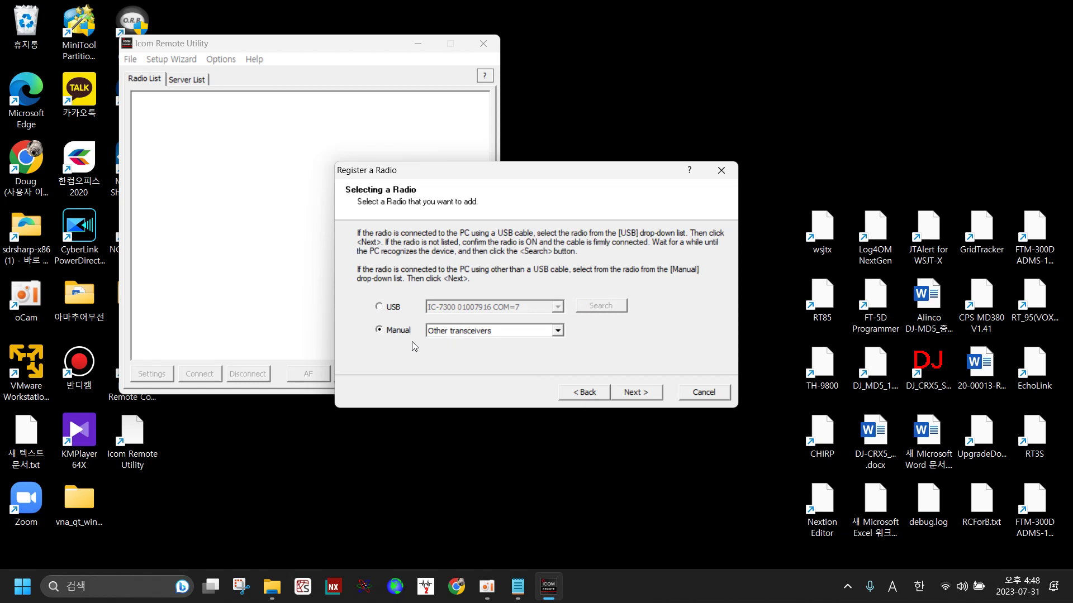
click(397, 309)
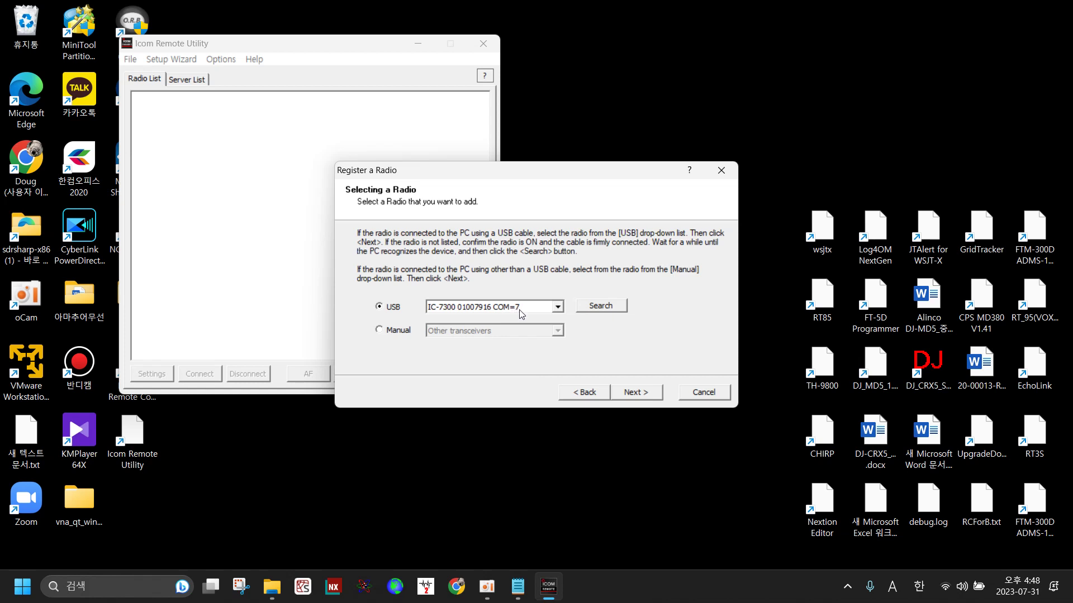
click(598, 311)
Step: Set the IC-7300's baud rate to 115200 with CI-V address 94 and continue
click(638, 393)
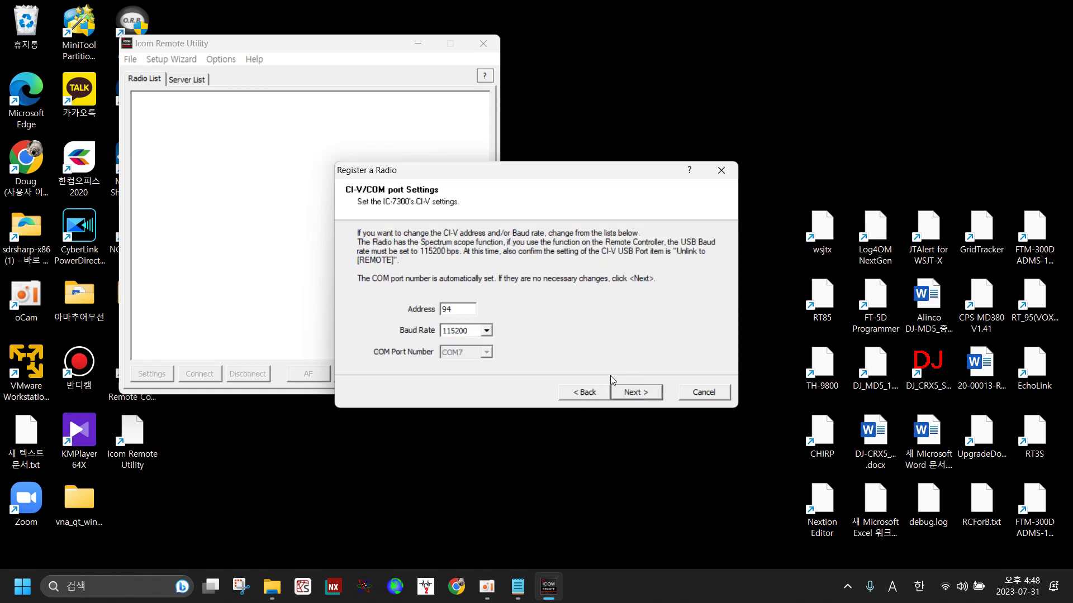
click(486, 330)
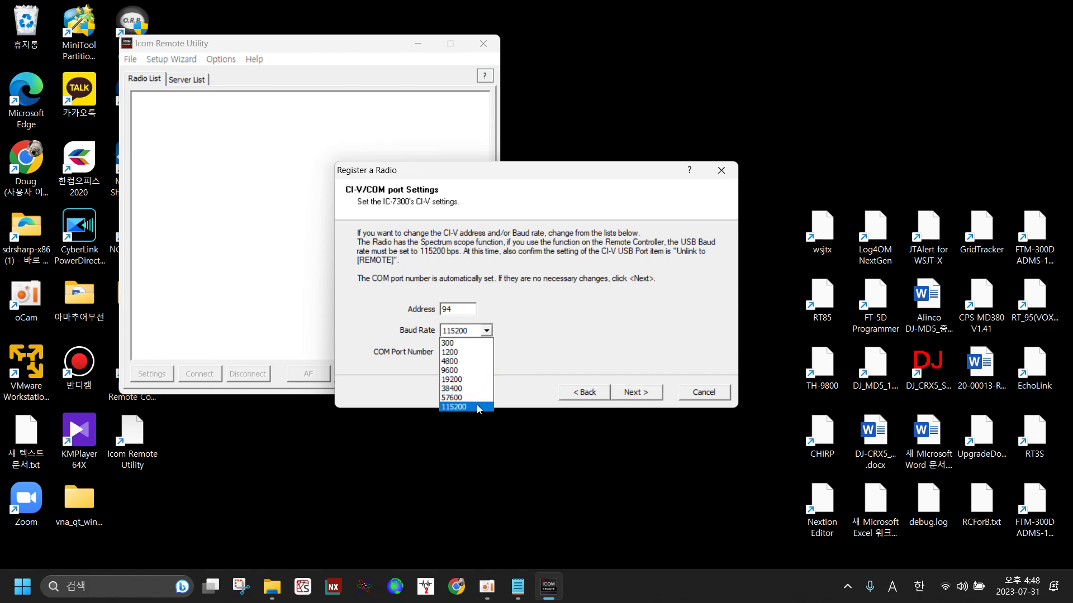
click(480, 407)
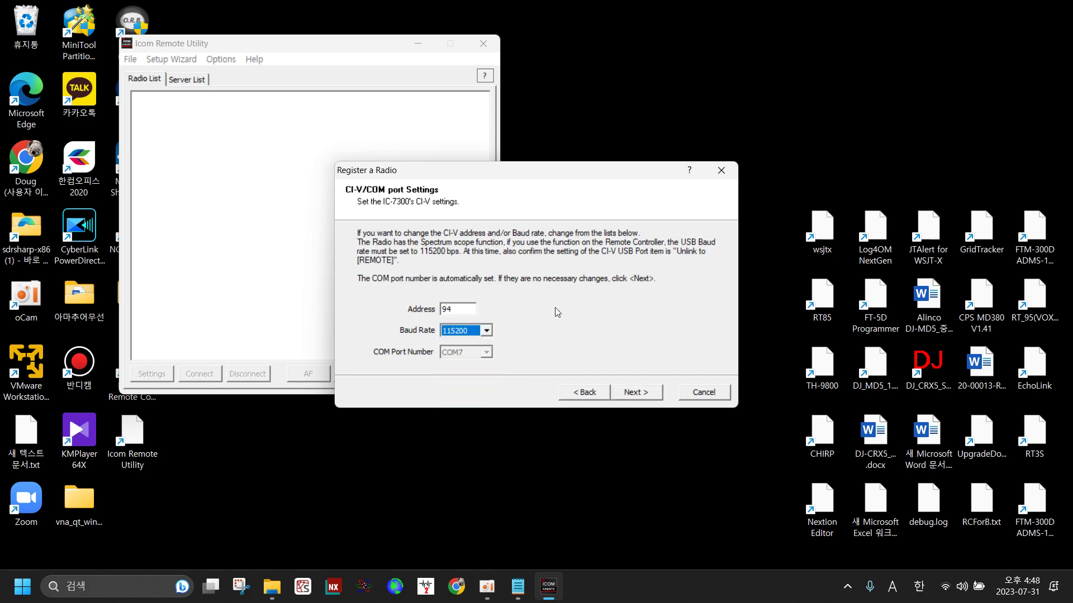
click(654, 393)
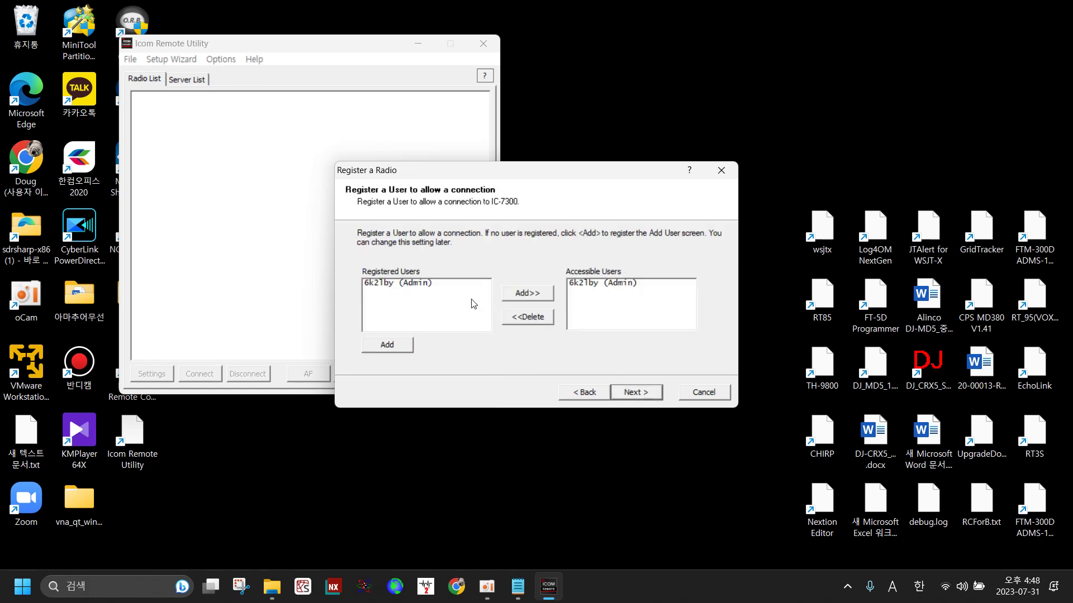
Step: Remove the listed user from accessible users and select the registered admin
click(612, 284)
click(527, 316)
click(543, 313)
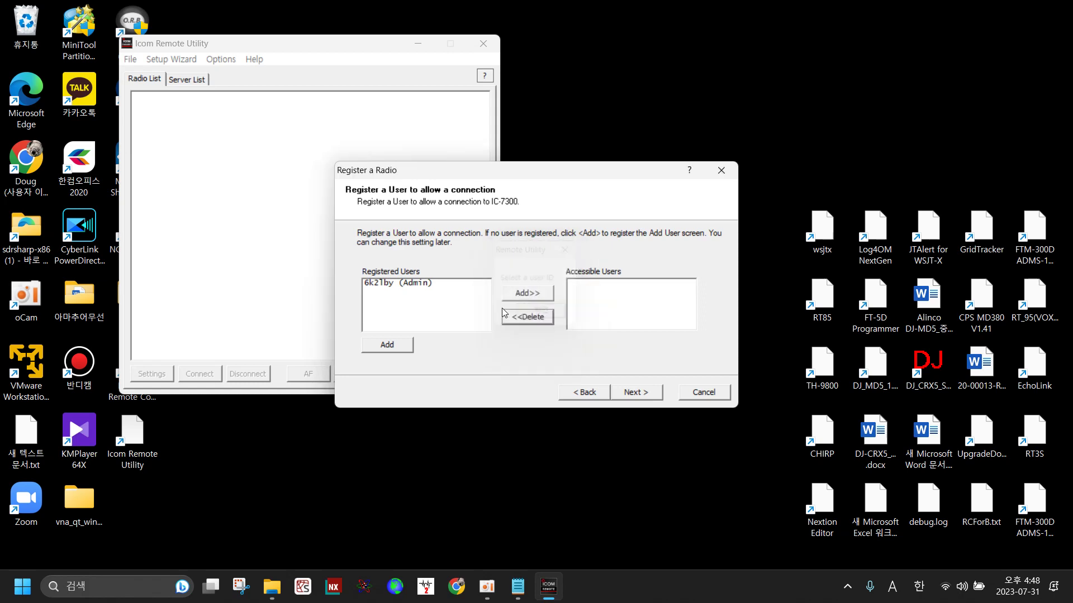
click(448, 301)
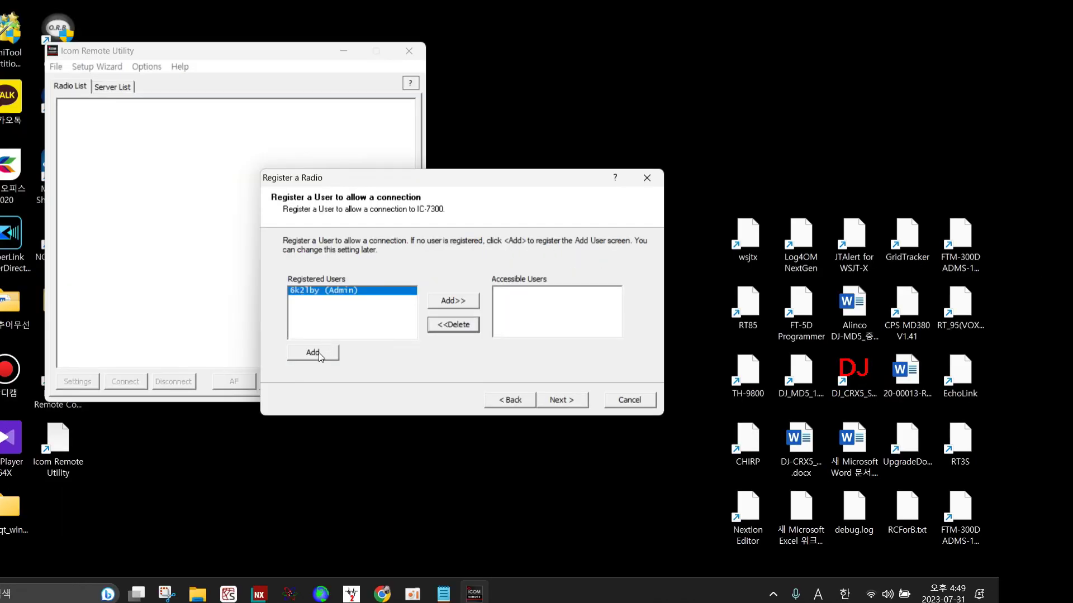
Step: Start adding a new user, then cancel after the missing user ID warning
click(313, 353)
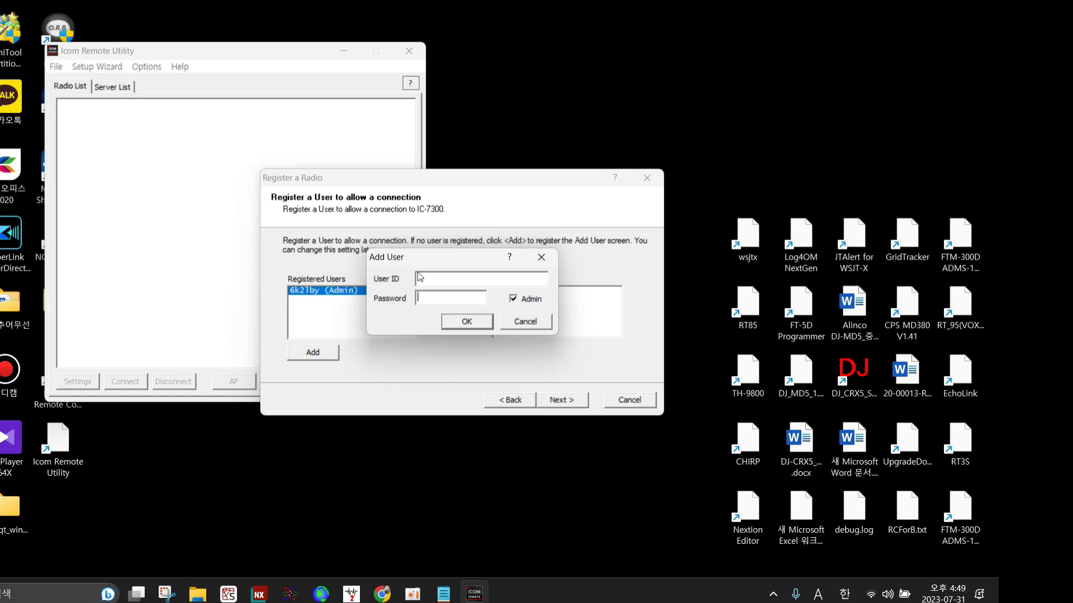
click(443, 282)
click(463, 322)
click(461, 321)
click(542, 257)
Step: Grant the admin user access to the IC-7300 and continue to naming the radio
click(466, 301)
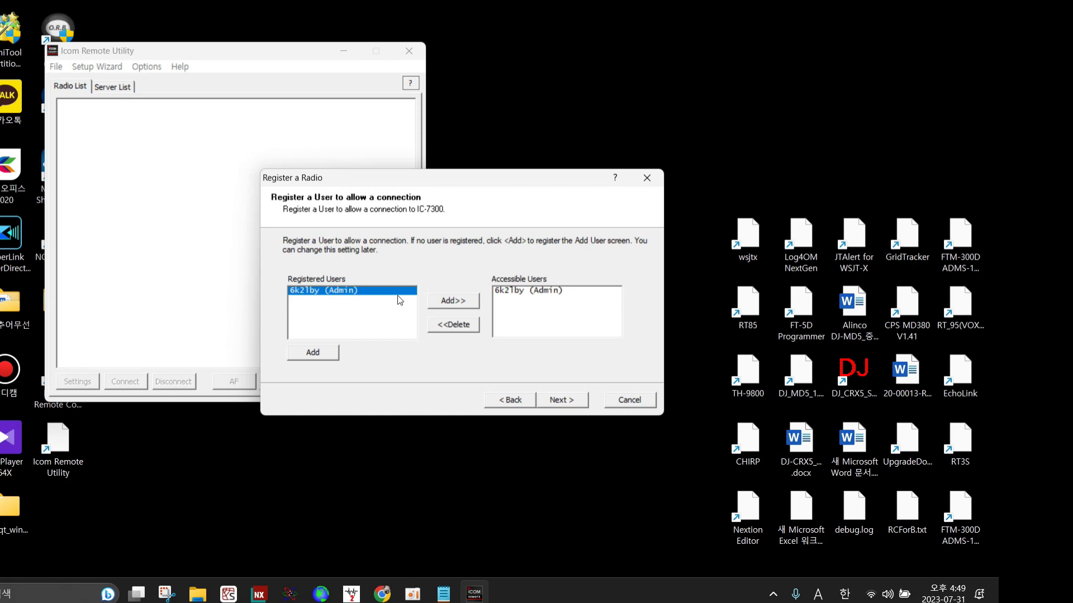
click(532, 290)
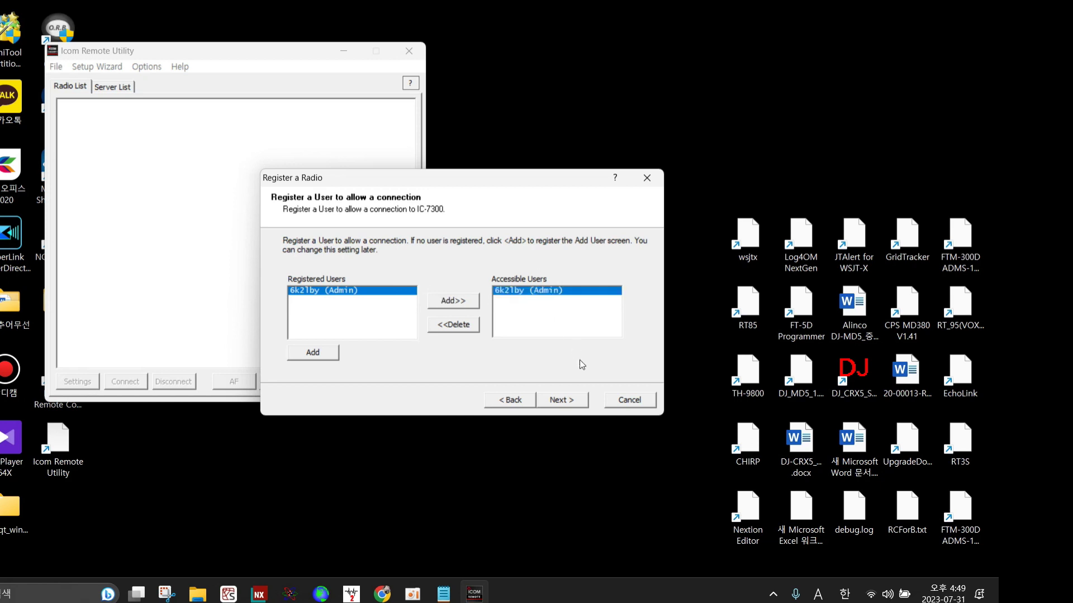
click(576, 400)
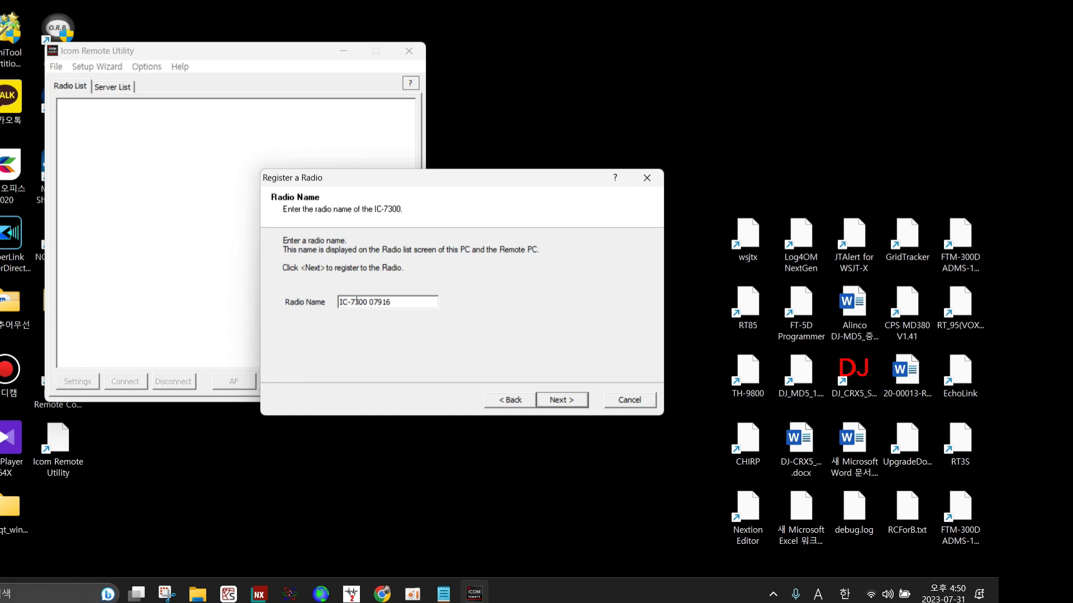
Step: Keep the name IC-7300 07916, finish registration and close the completion dialog
click(577, 405)
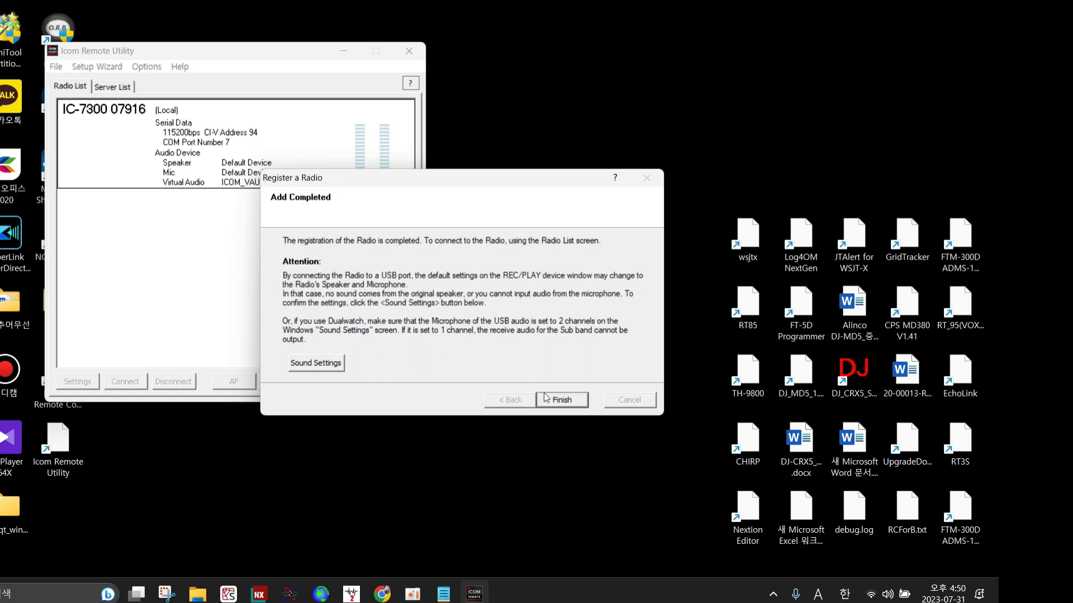
click(562, 400)
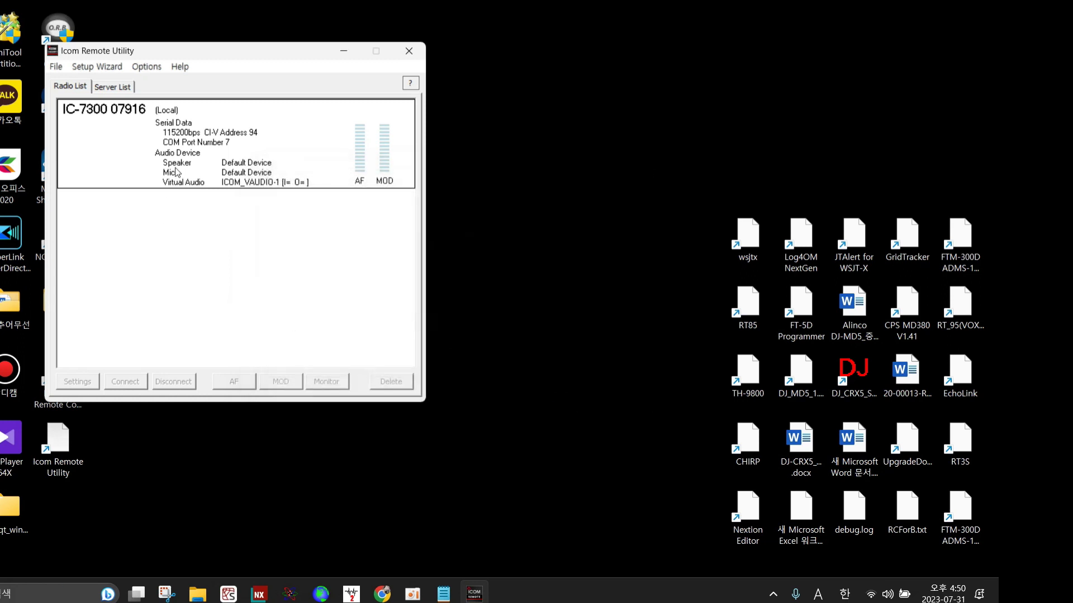
click(160, 151)
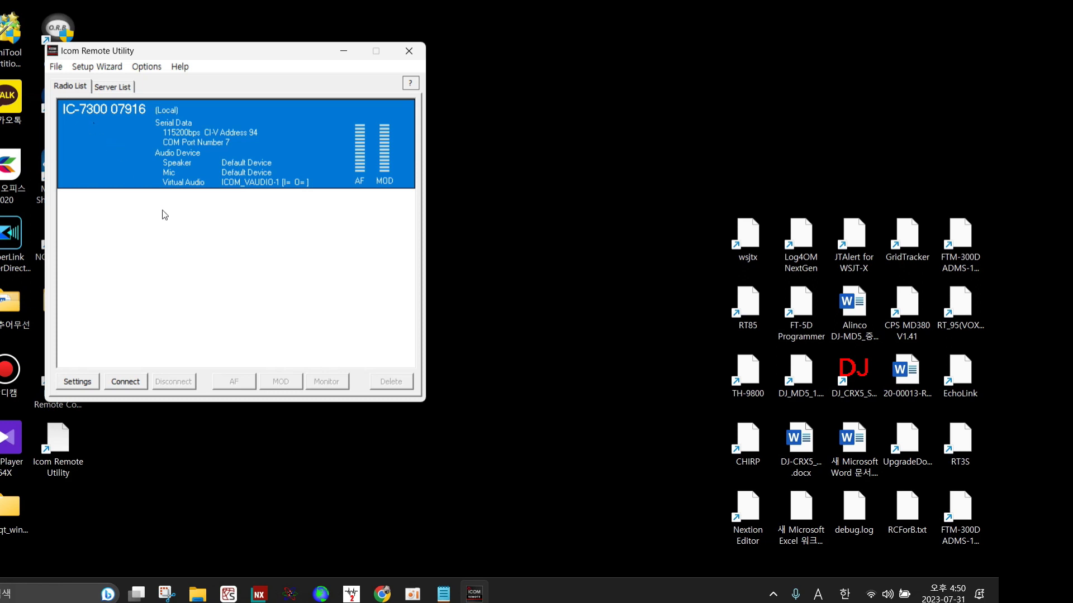
Step: Set IC-7300 07916's speaker and mic to Realtek(R) Audio and save the audio settings
click(68, 384)
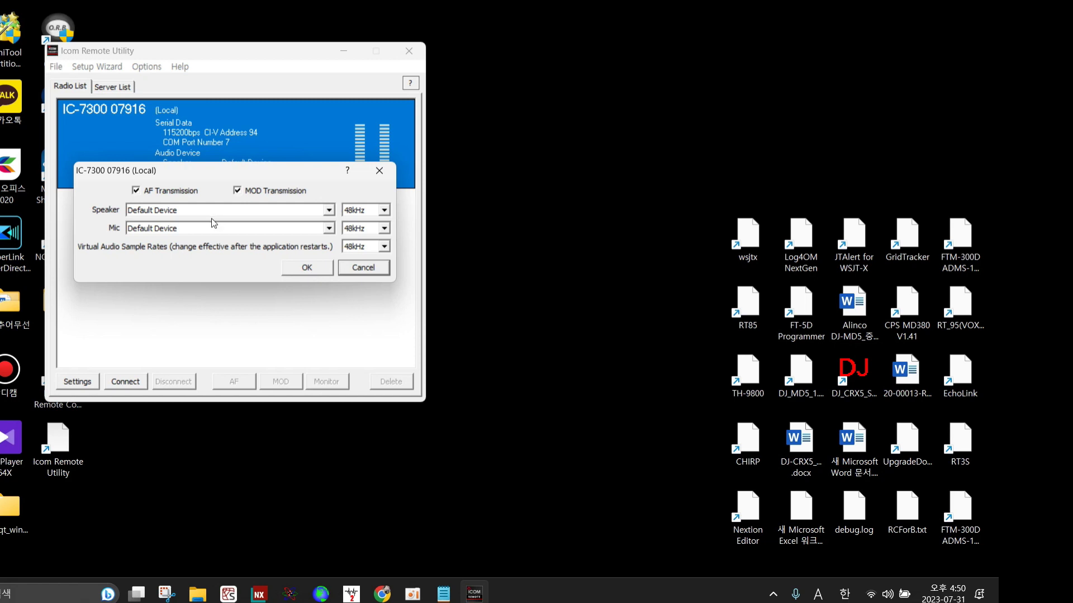
click(329, 210)
click(330, 214)
click(331, 213)
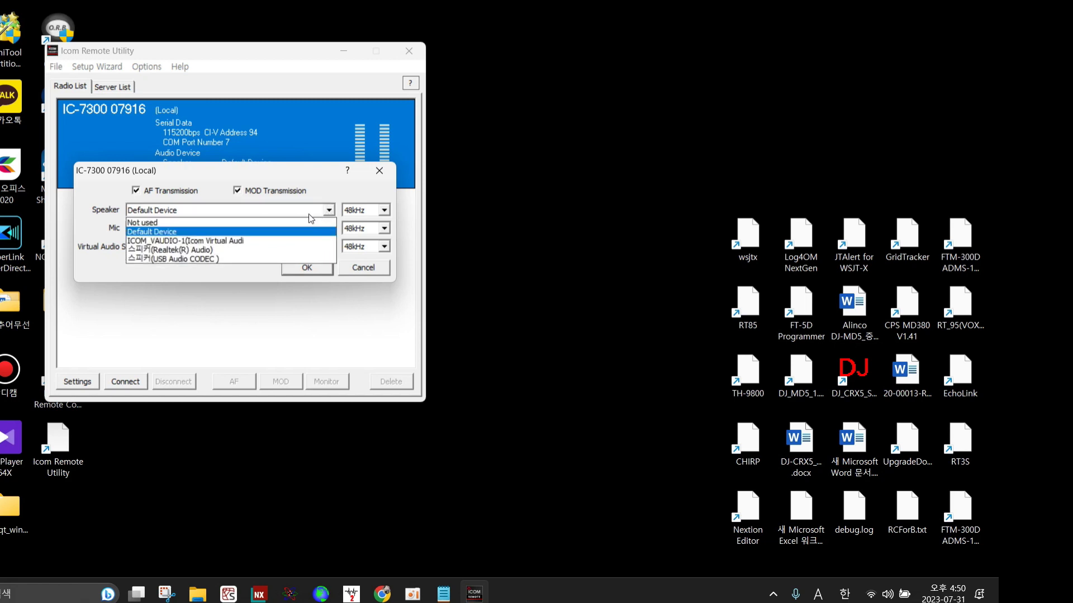
click(225, 250)
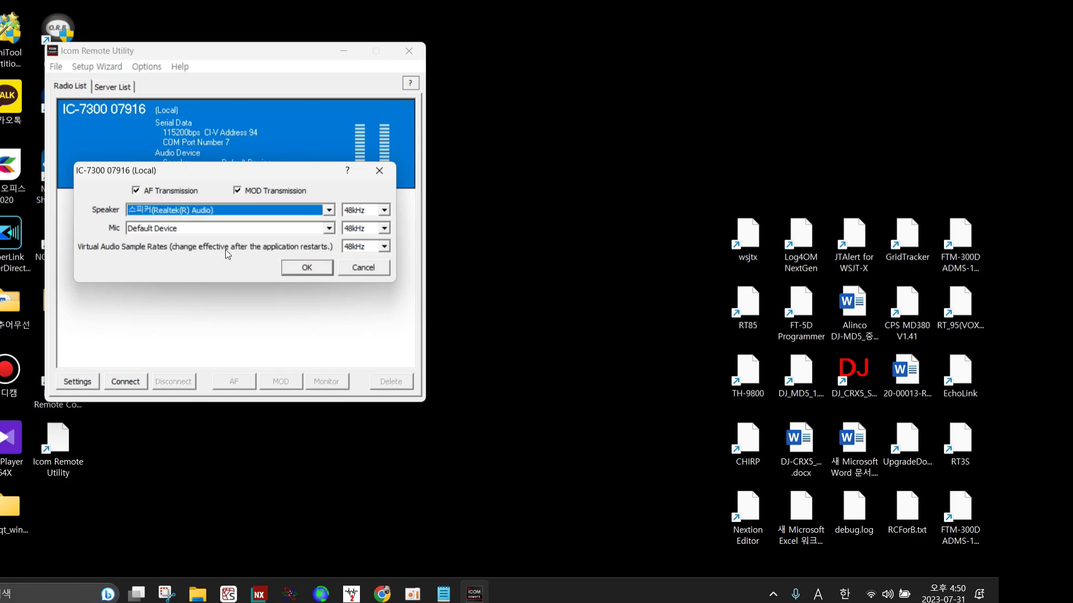
click(326, 229)
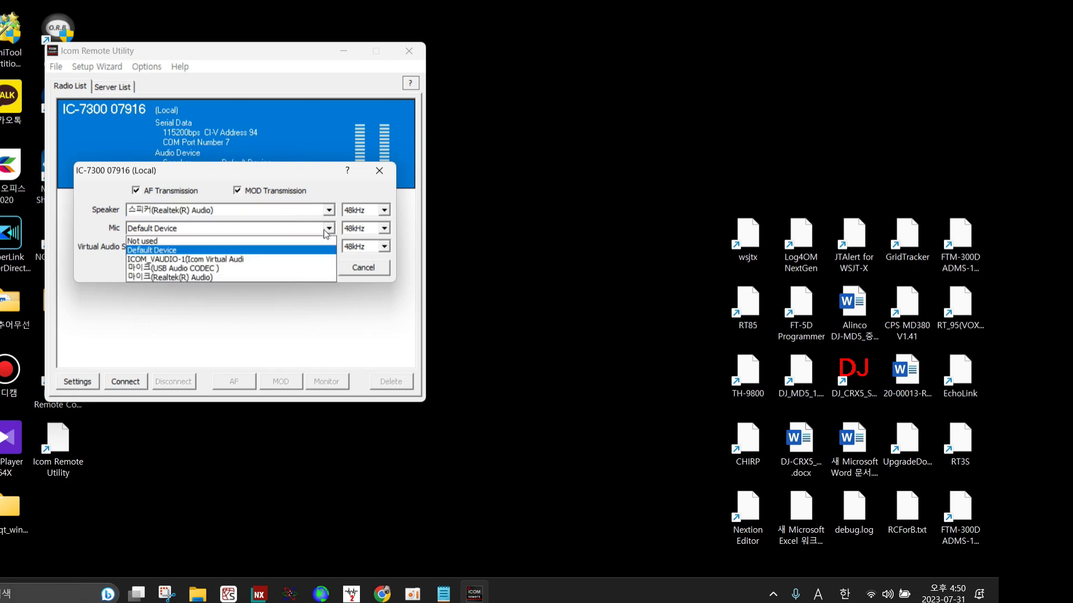
click(250, 276)
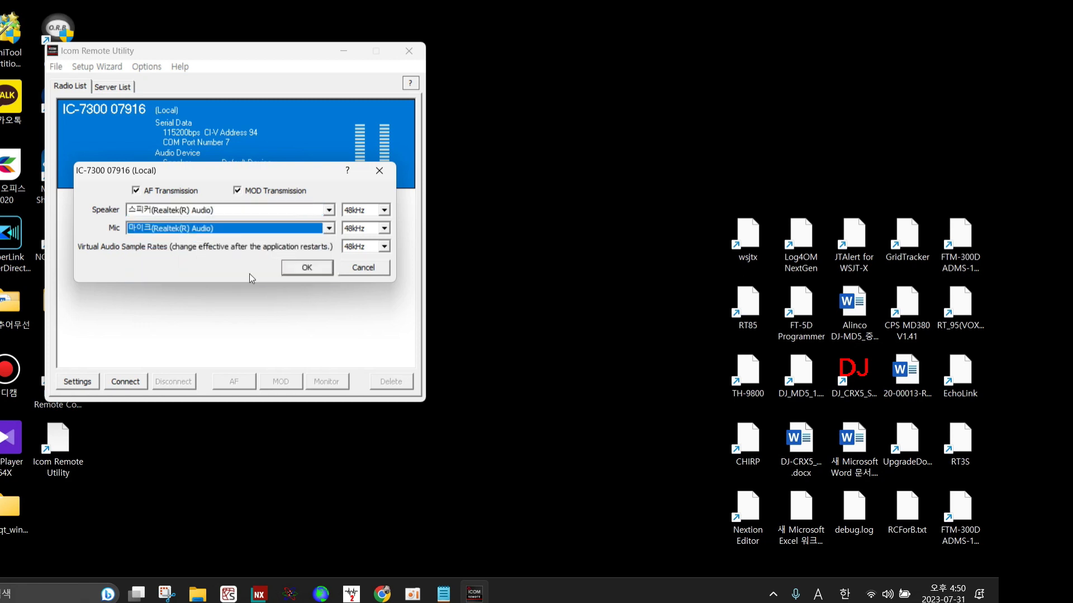
click(320, 267)
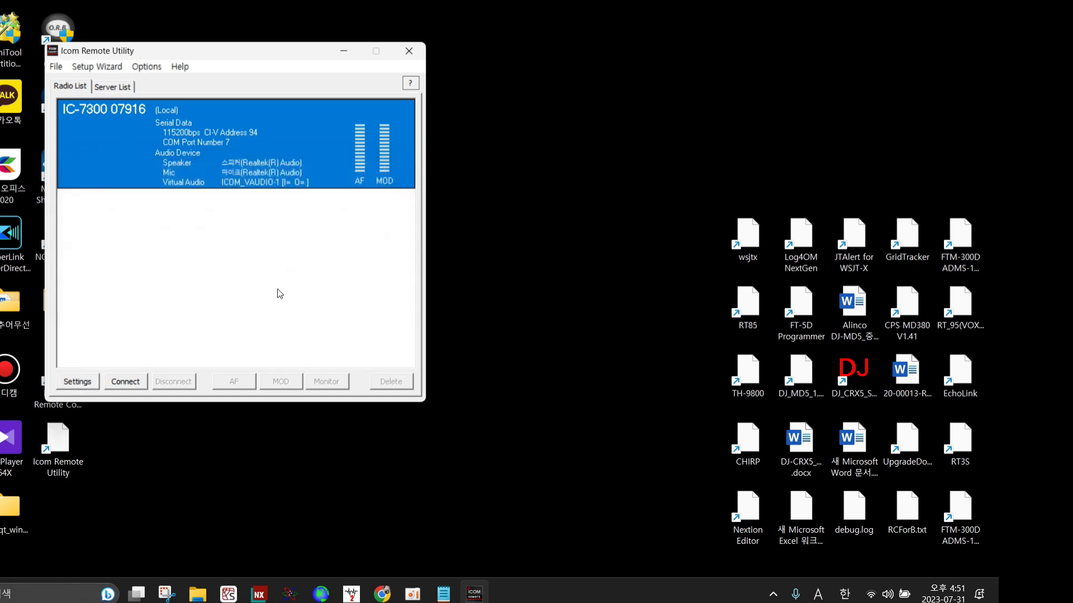
Step: Connect IC-7300 07916, accept the serial port 7 notice, and move the utility window aside
click(131, 381)
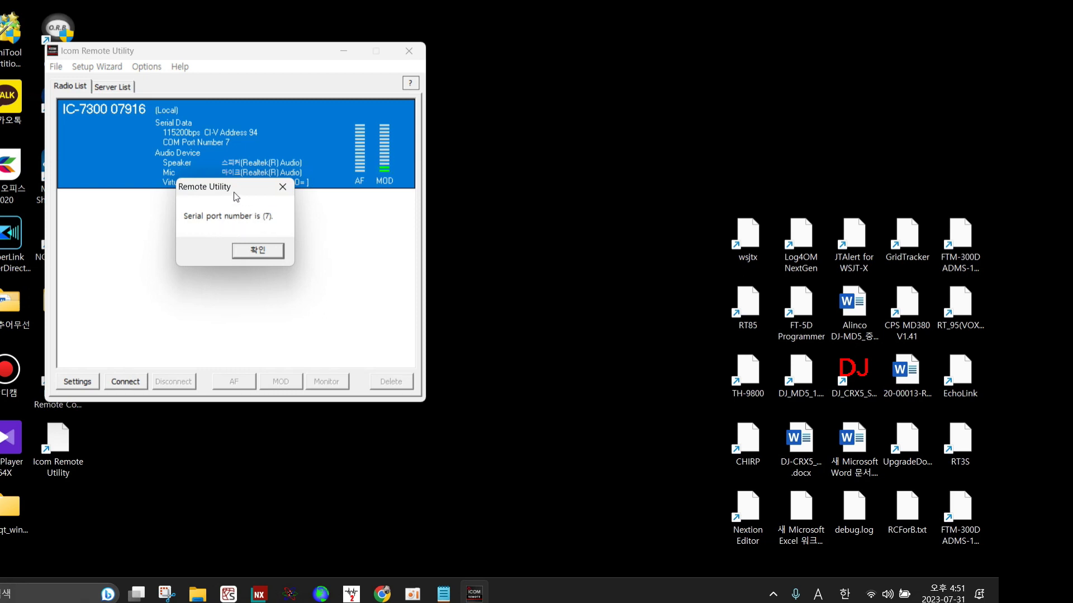
click(258, 250)
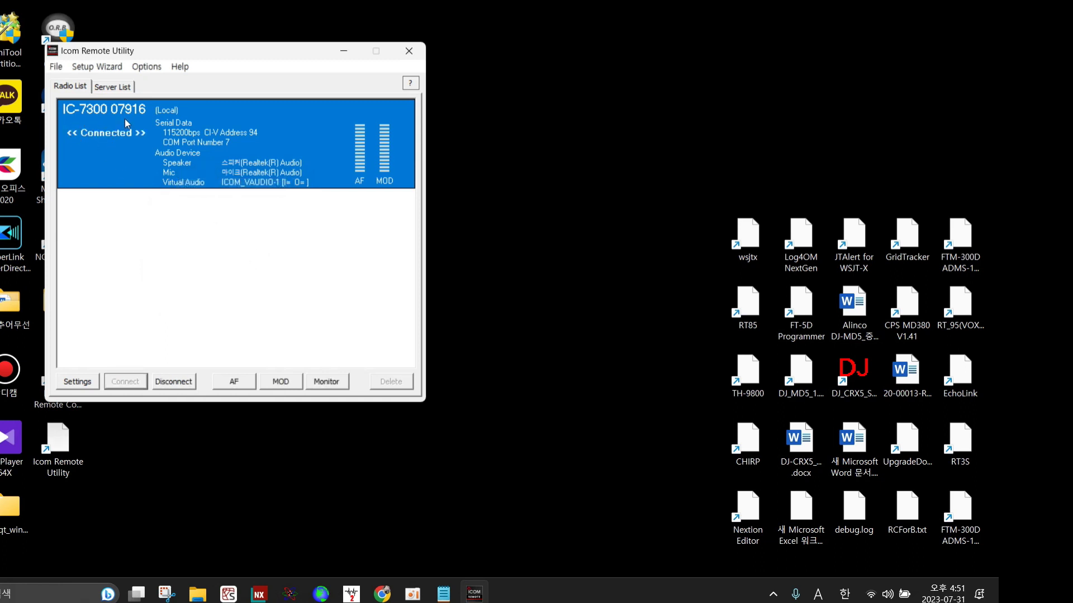
drag(230, 52, 503, 98)
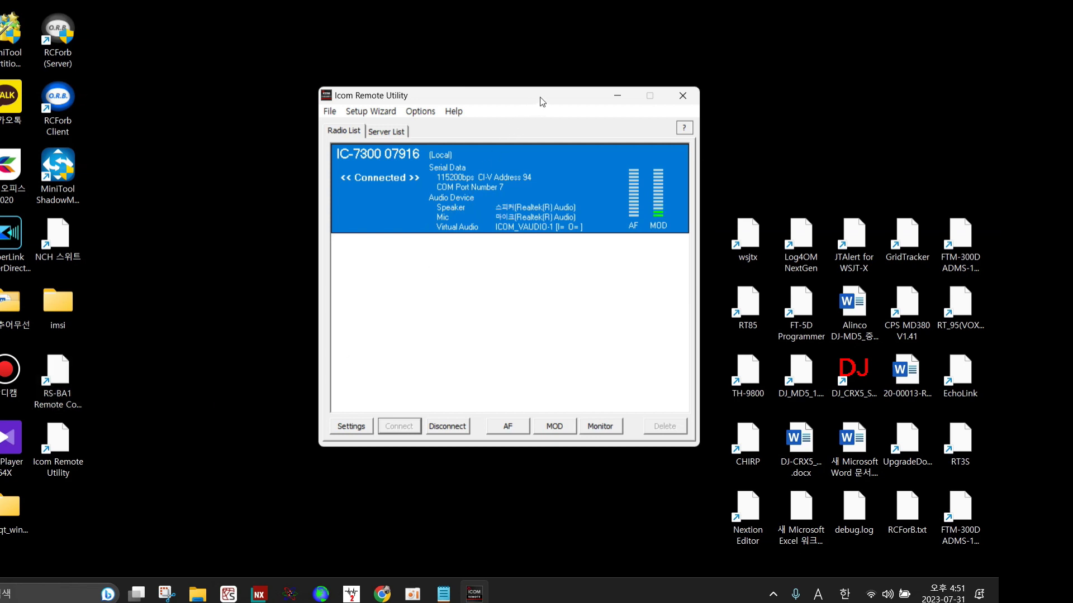
Step: Uncover the desktop shortcuts and launch RS-BA1 Remote Control
drag(553, 98, 633, 78)
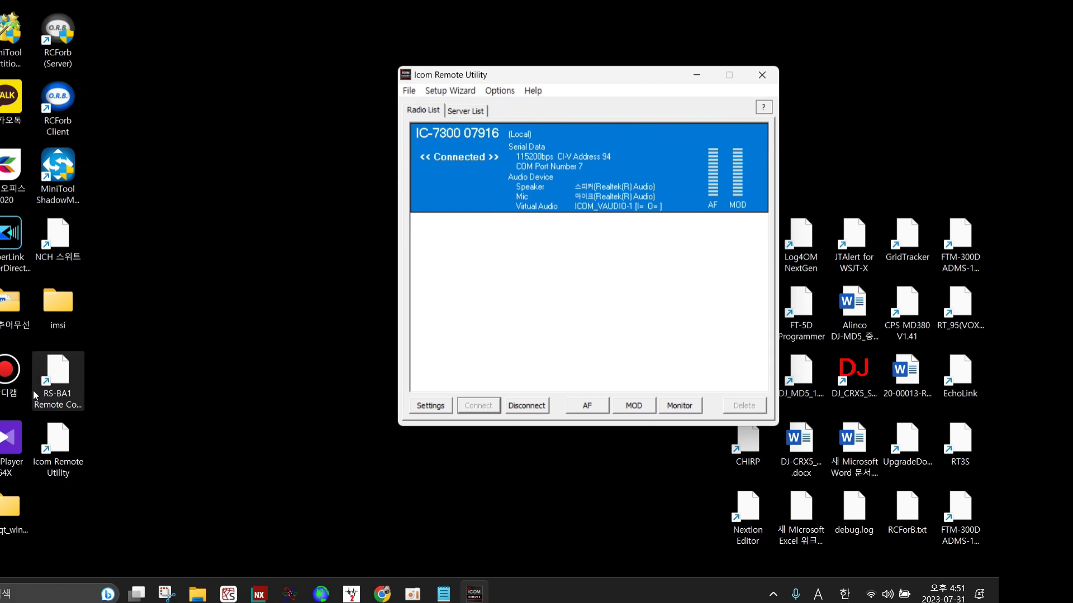
double_click(61, 365)
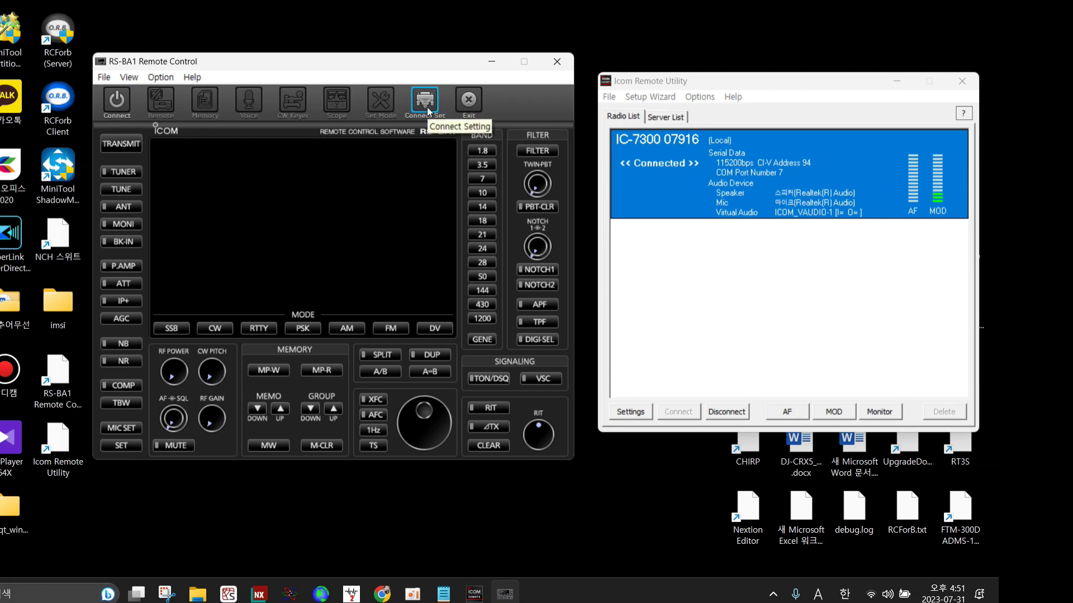
Step: In Connect Setting, keep IC-7300 (Ver1.40 -) over USB, choose Remote Utility IC-7300 07916, and save
click(162, 77)
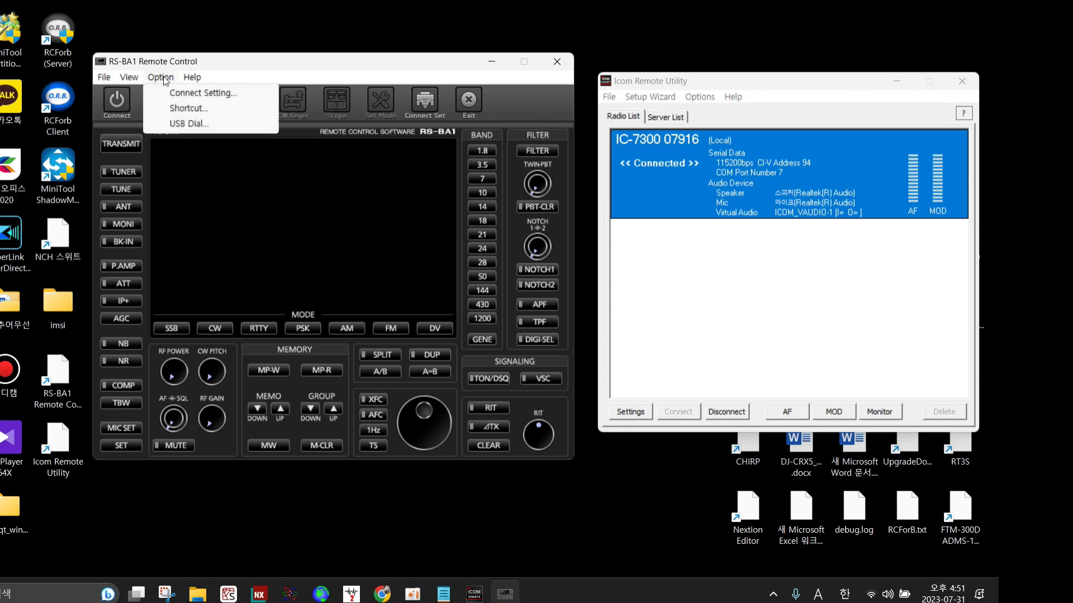
click(201, 95)
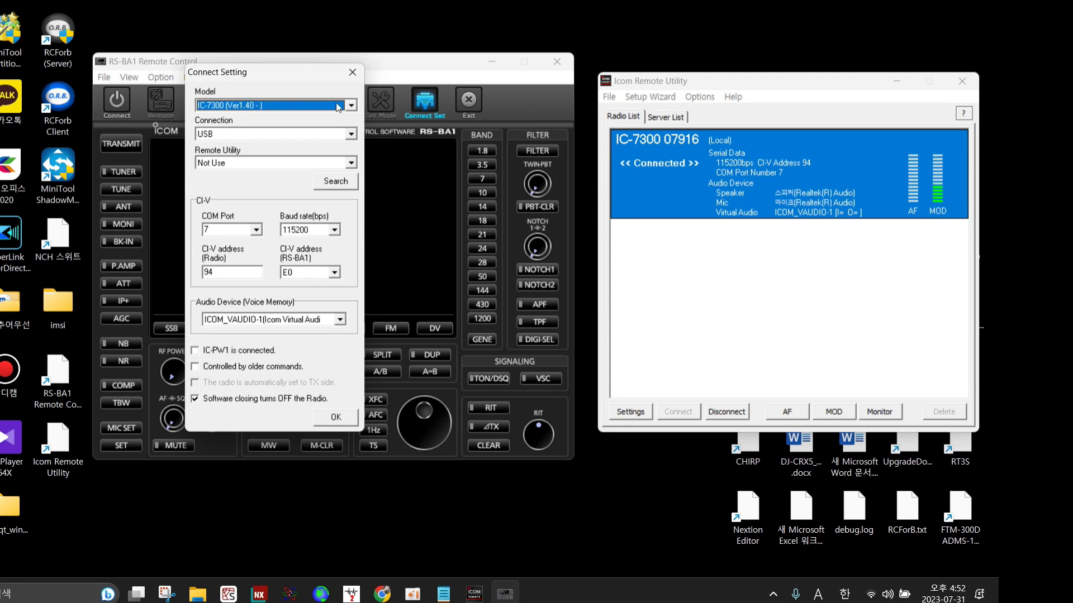
click(350, 105)
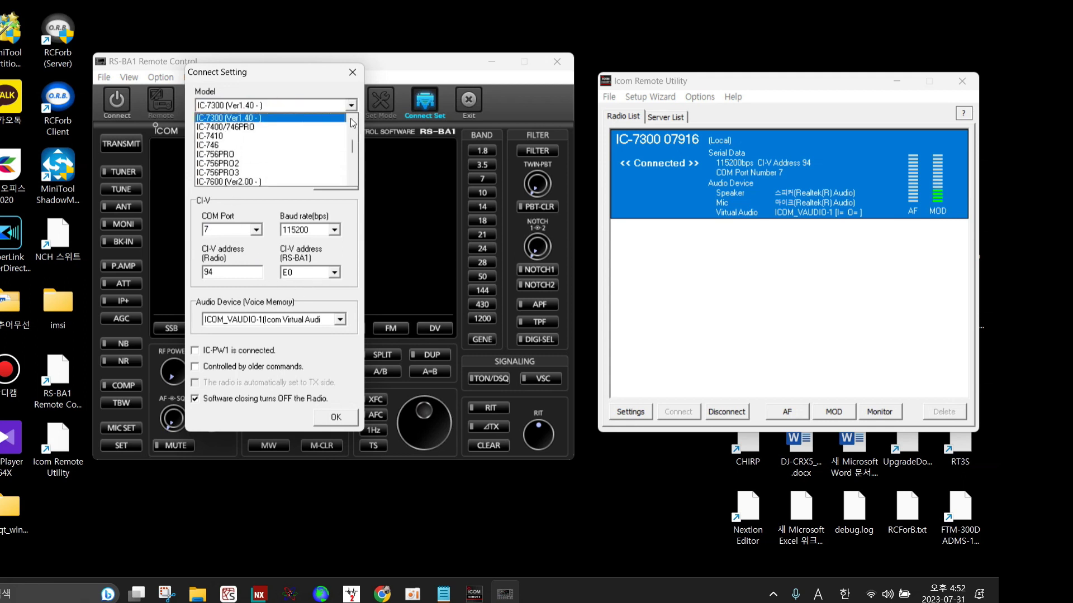
click(267, 119)
click(288, 134)
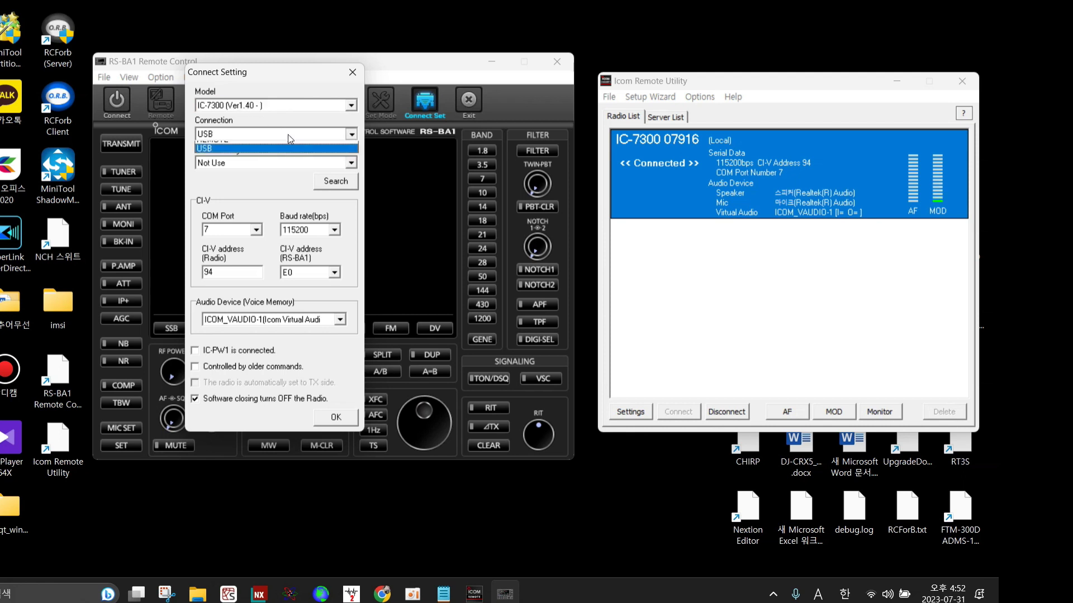
click(287, 134)
click(351, 135)
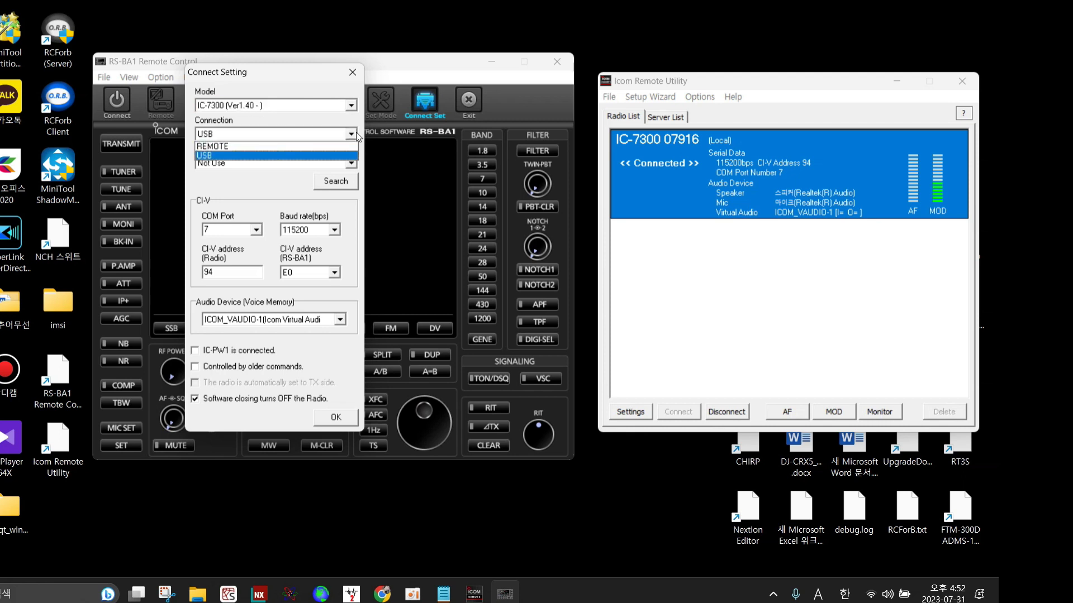
click(314, 137)
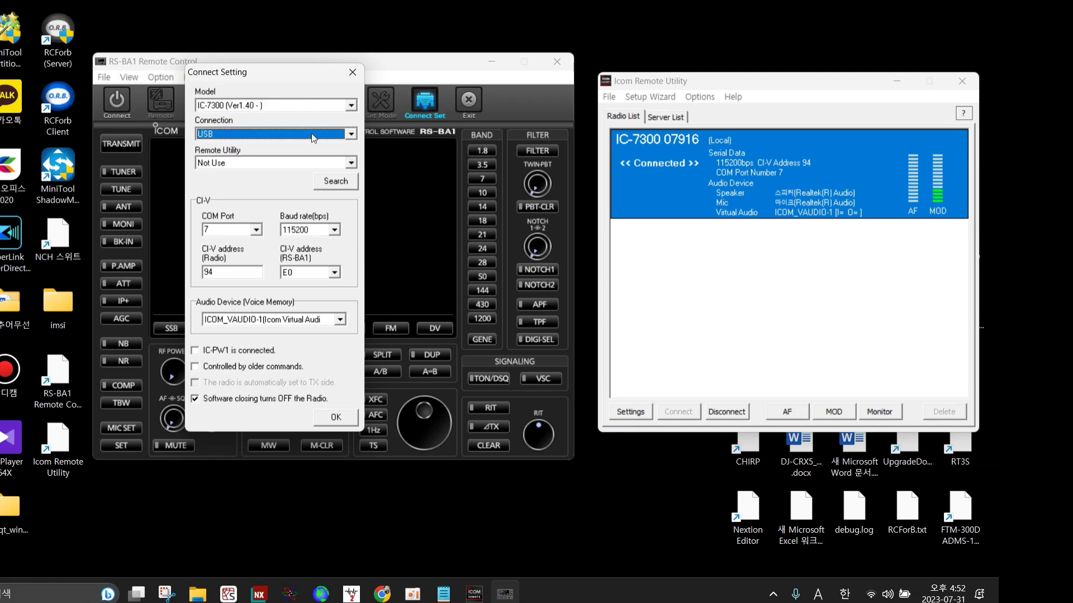
click(351, 162)
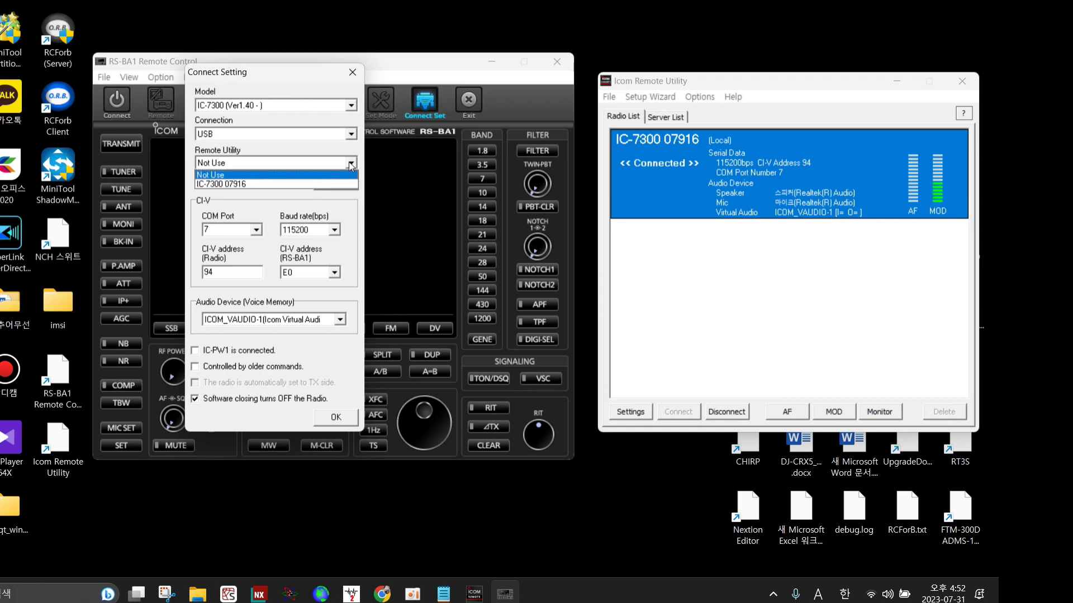
click(266, 186)
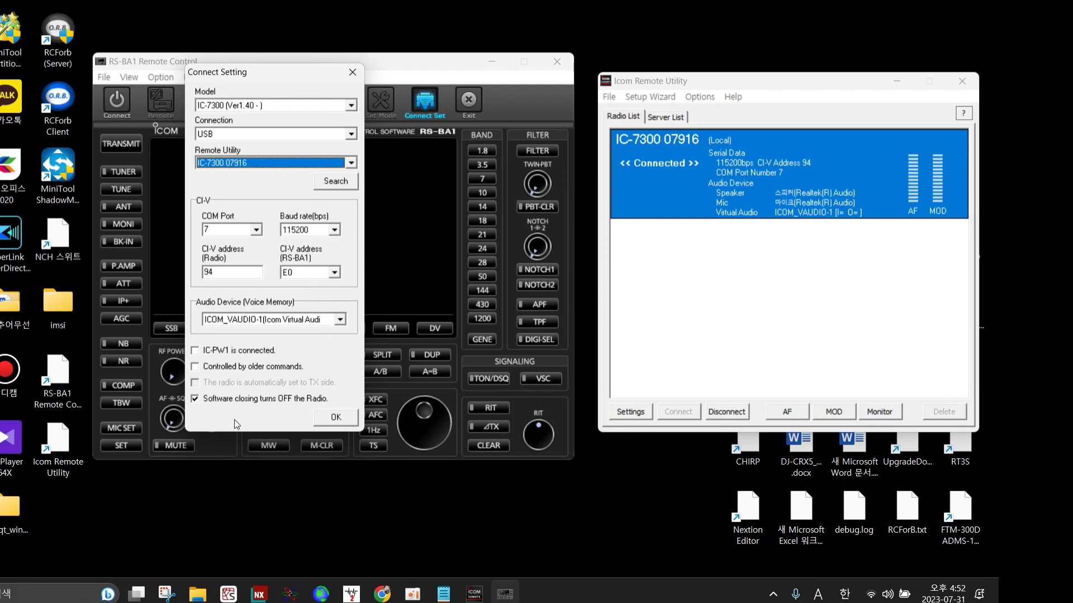
click(343, 417)
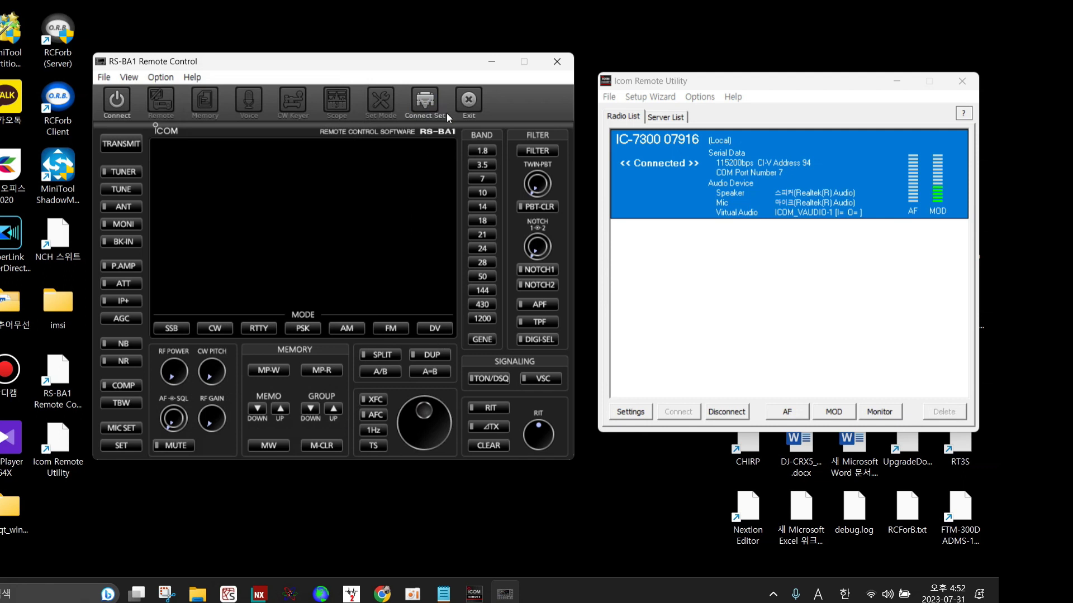
Step: Connect to the IC-7300 on 7.080 LSB, turn down the RF gain, and start a tune
click(124, 104)
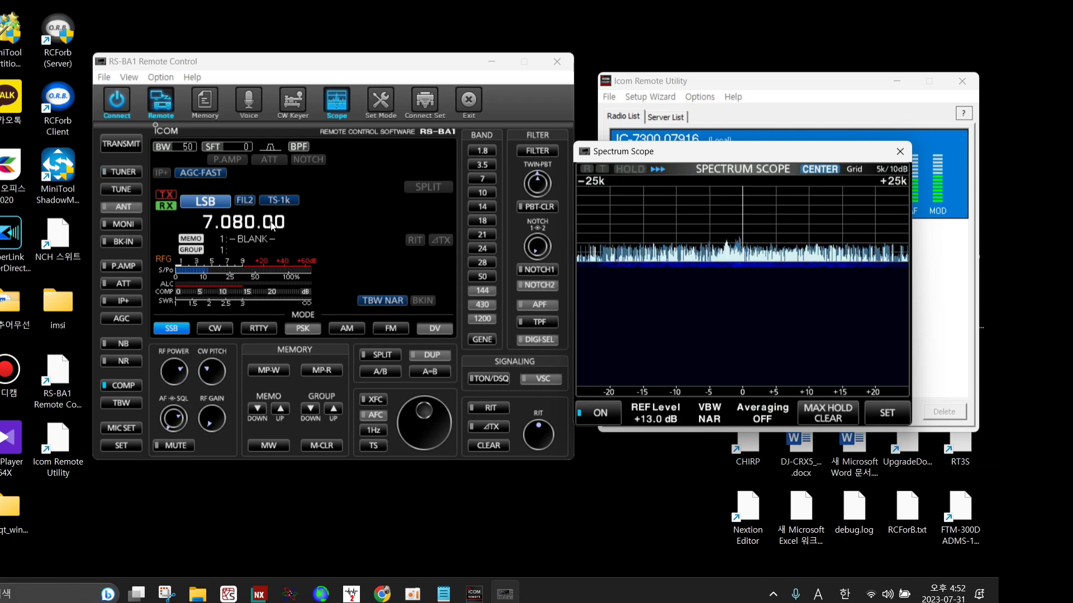
click(218, 418)
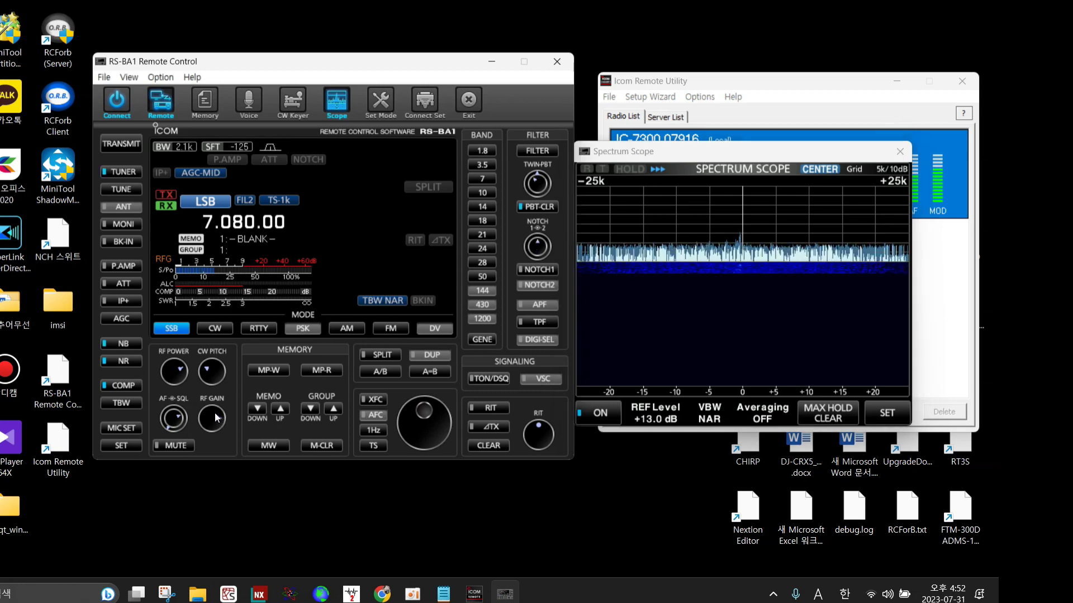
click(205, 416)
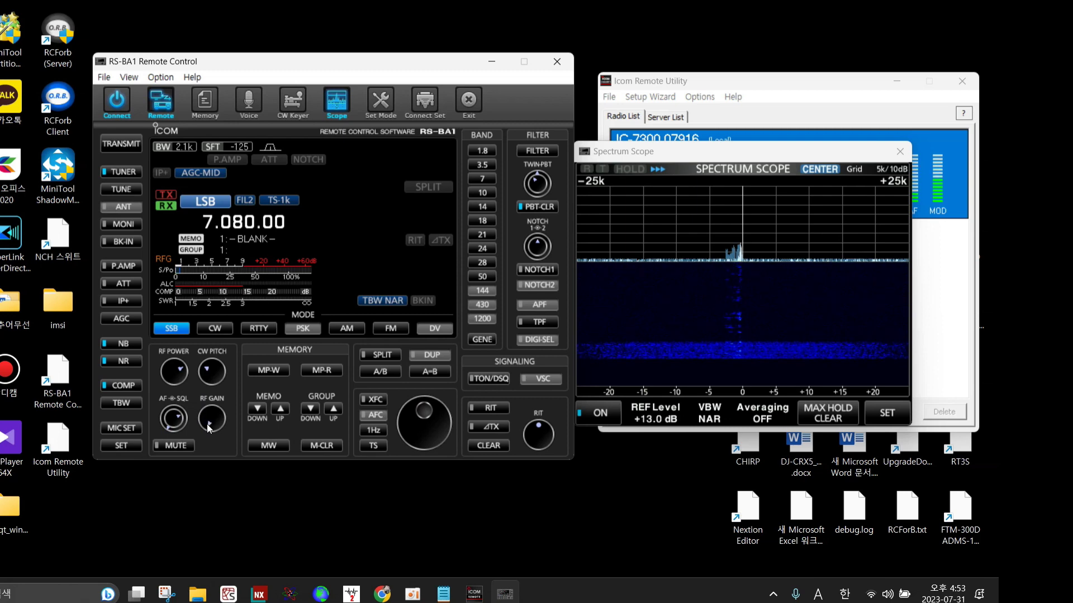
scroll(171, 427, down, 5)
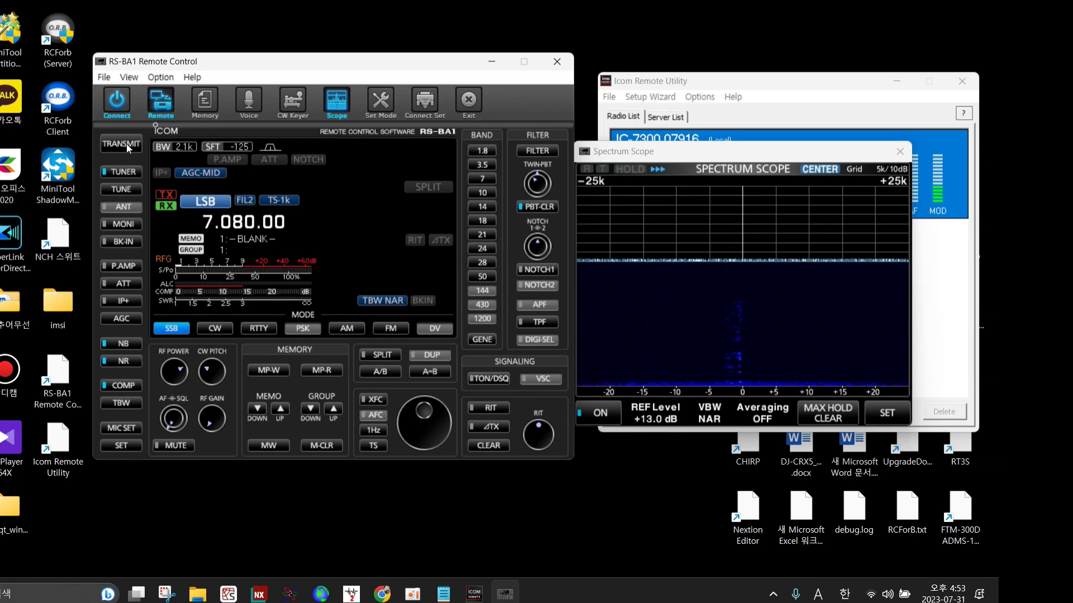
click(123, 195)
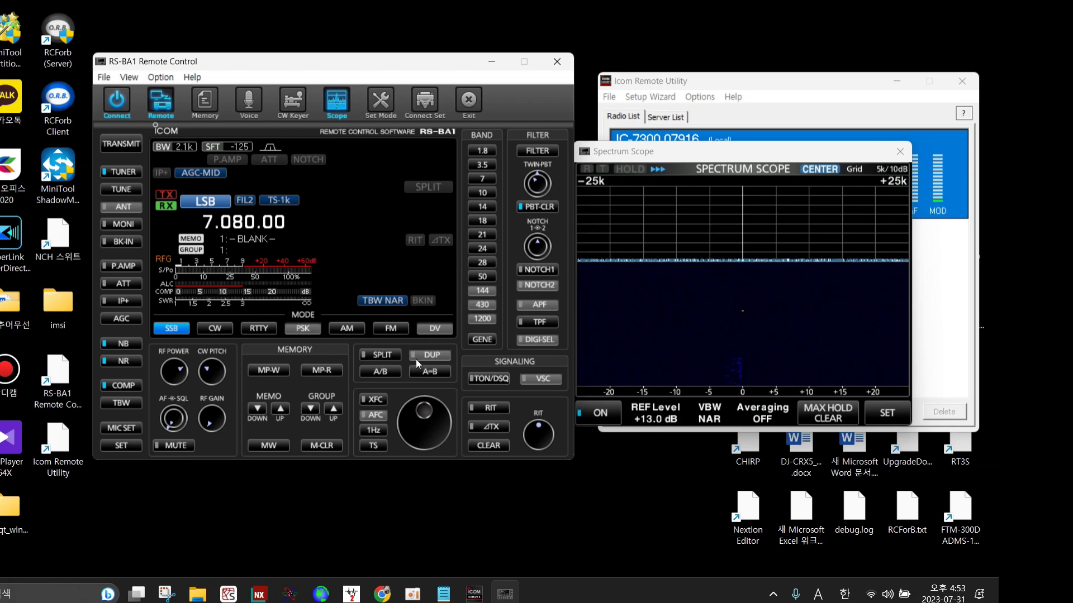
Step: Toggle the spectrum scope off, on and off, then open and close the Voice memory and Memory channel panels
click(334, 105)
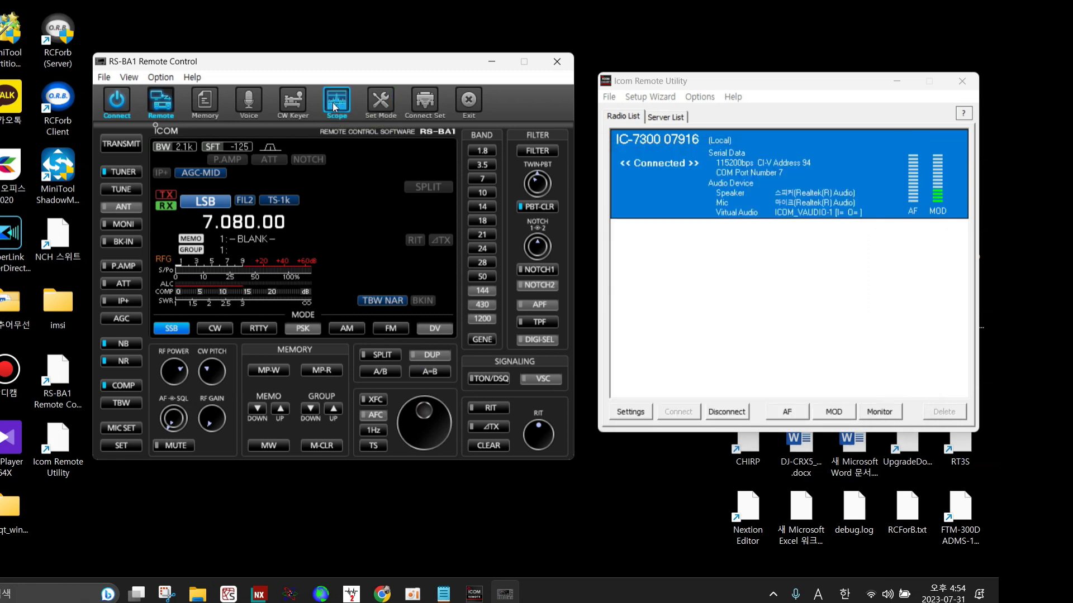
click(333, 103)
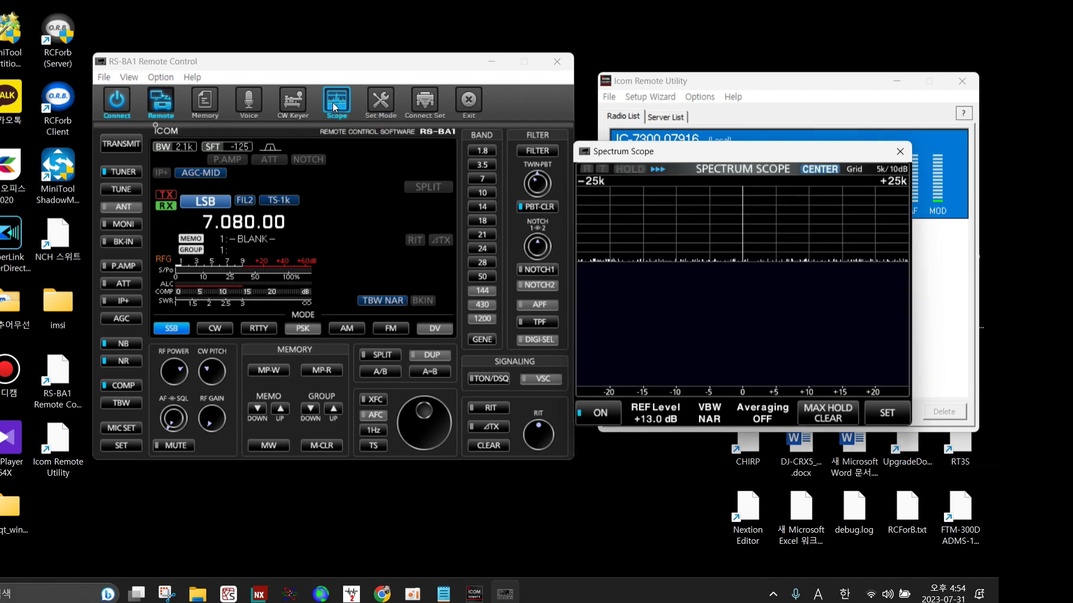
click(332, 104)
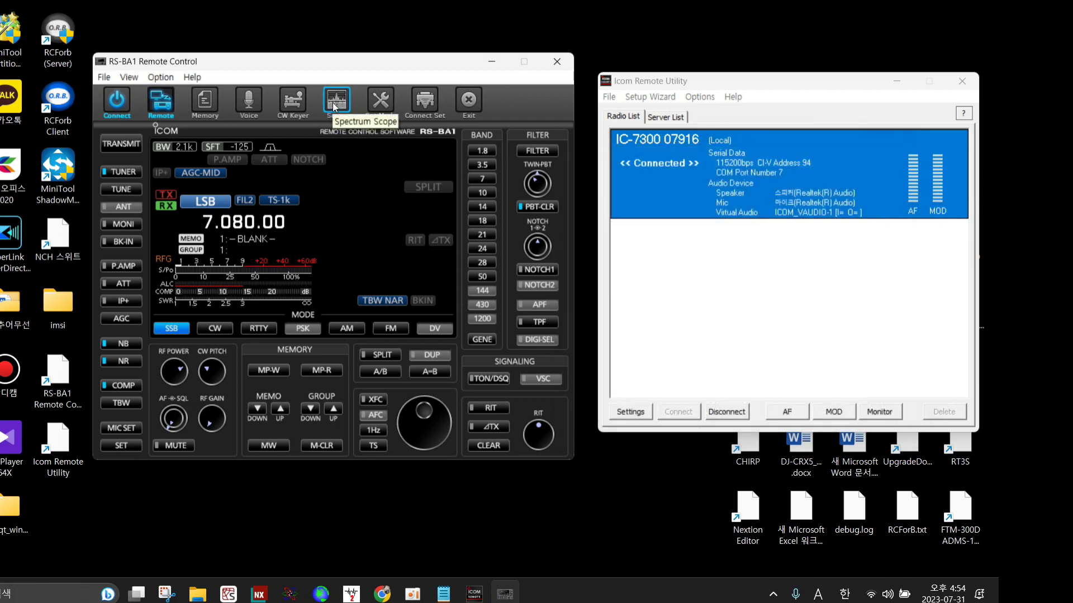
click(256, 107)
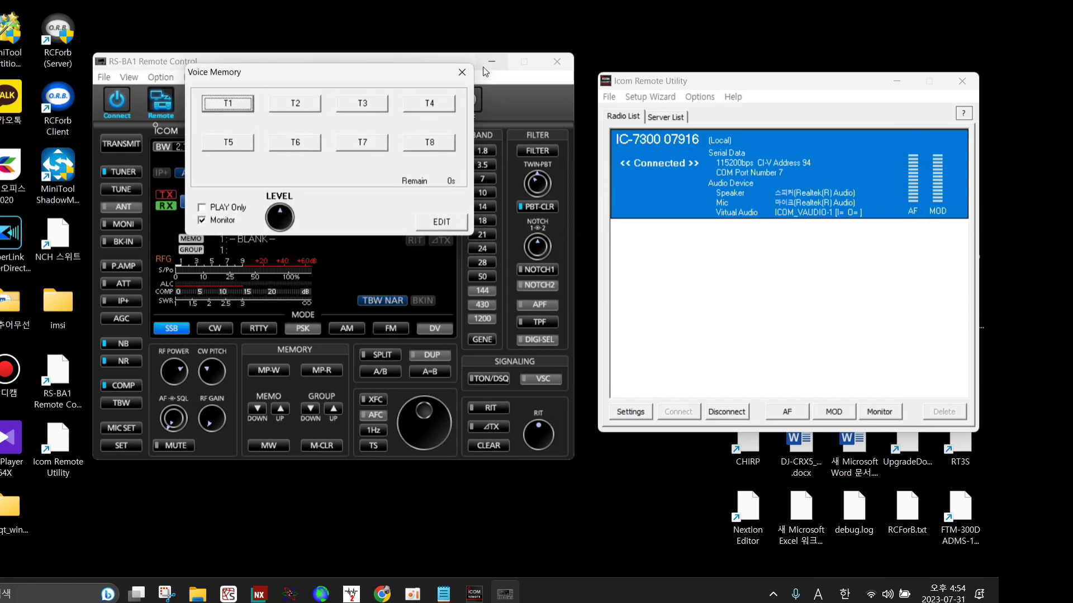
click(467, 75)
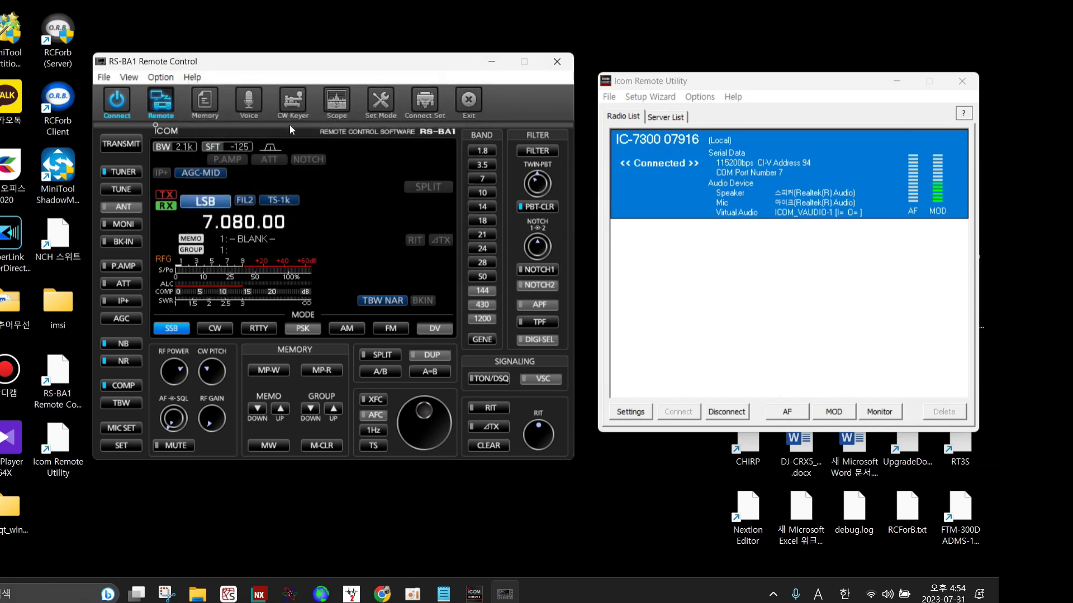
click(204, 101)
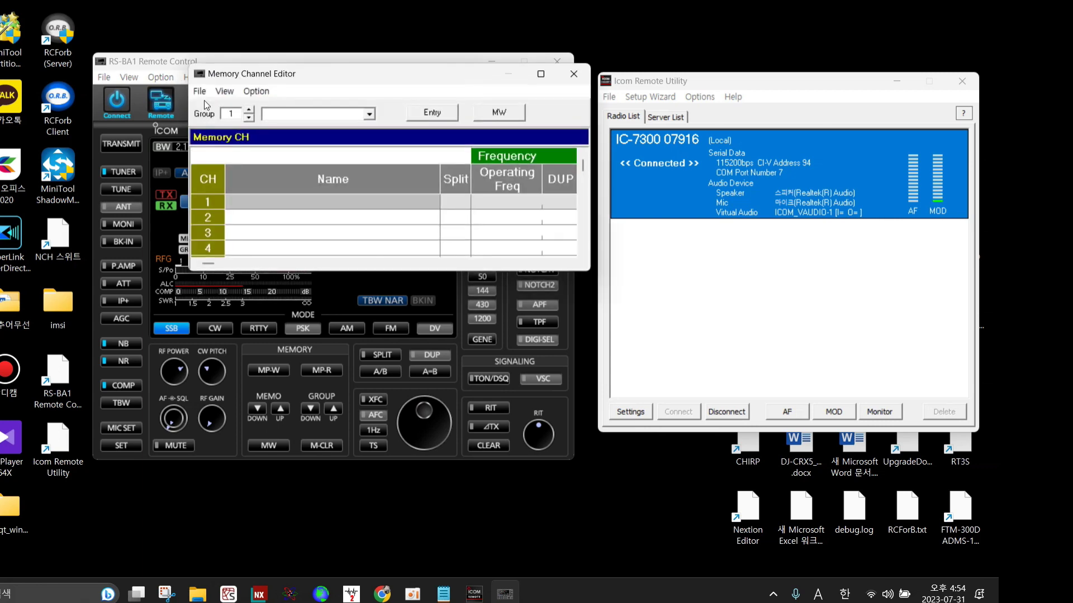
click(571, 70)
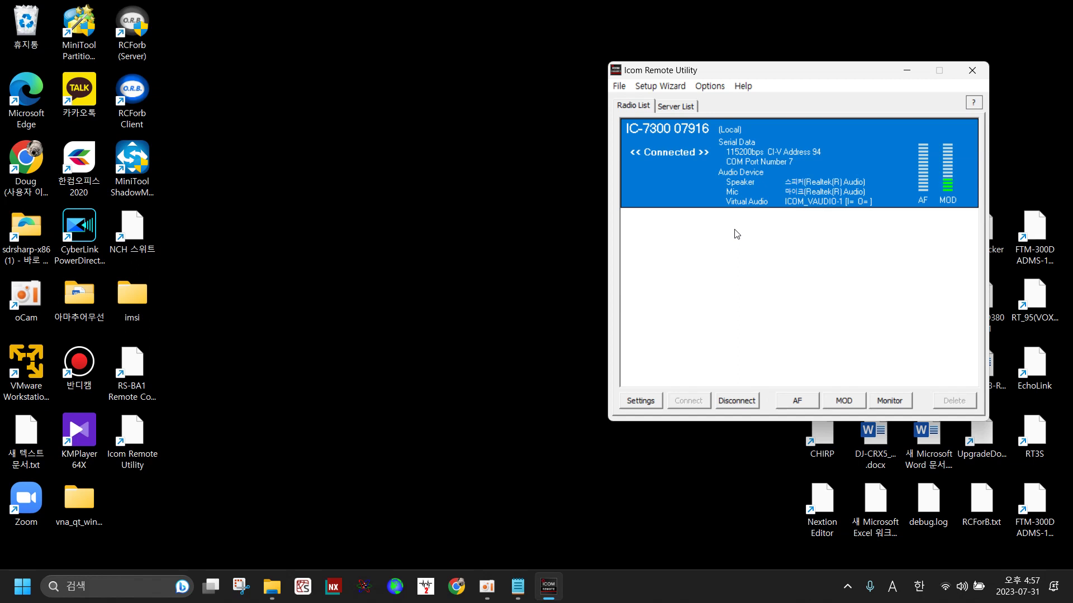
Step: Show the empty Server List tab and shift the utility window slightly left
click(691, 107)
drag(822, 77, 752, 88)
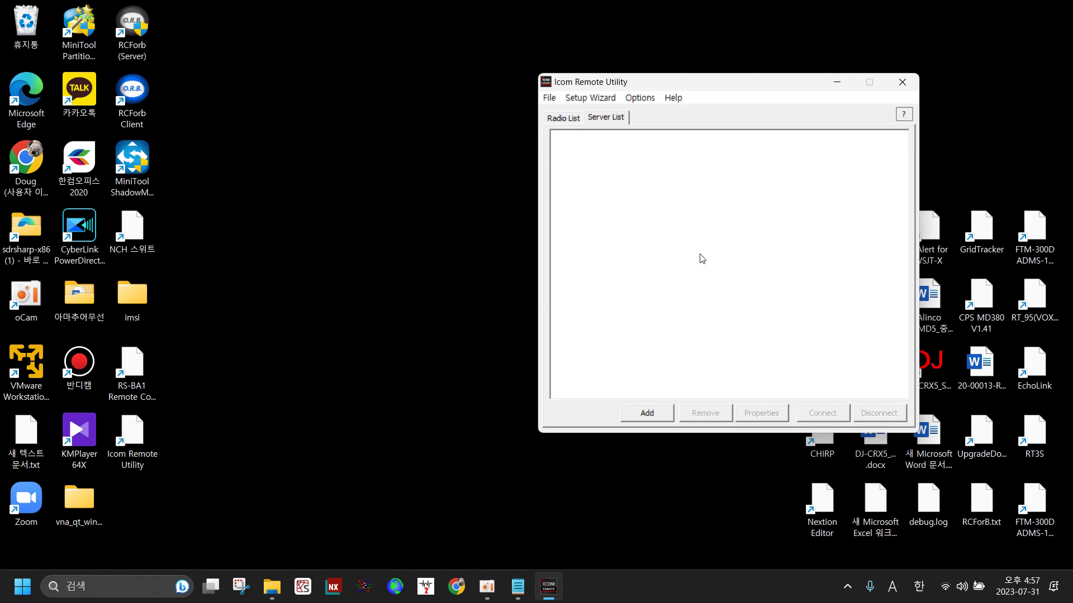
Step: Start the Add a Server wizard, reposition its dialog, and bring up Windows search
click(654, 414)
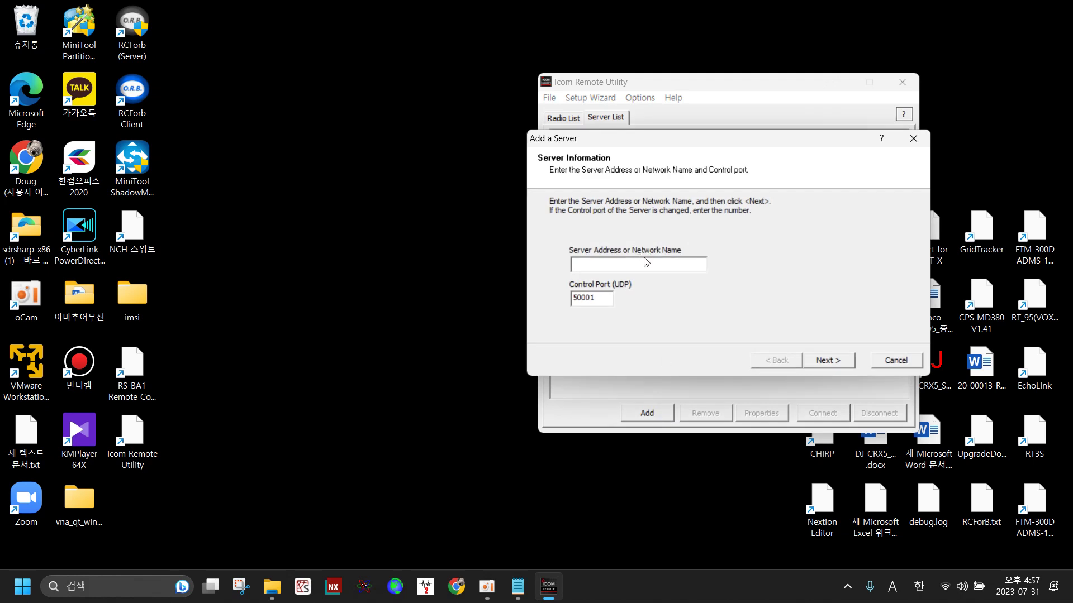
drag(771, 143, 436, 75)
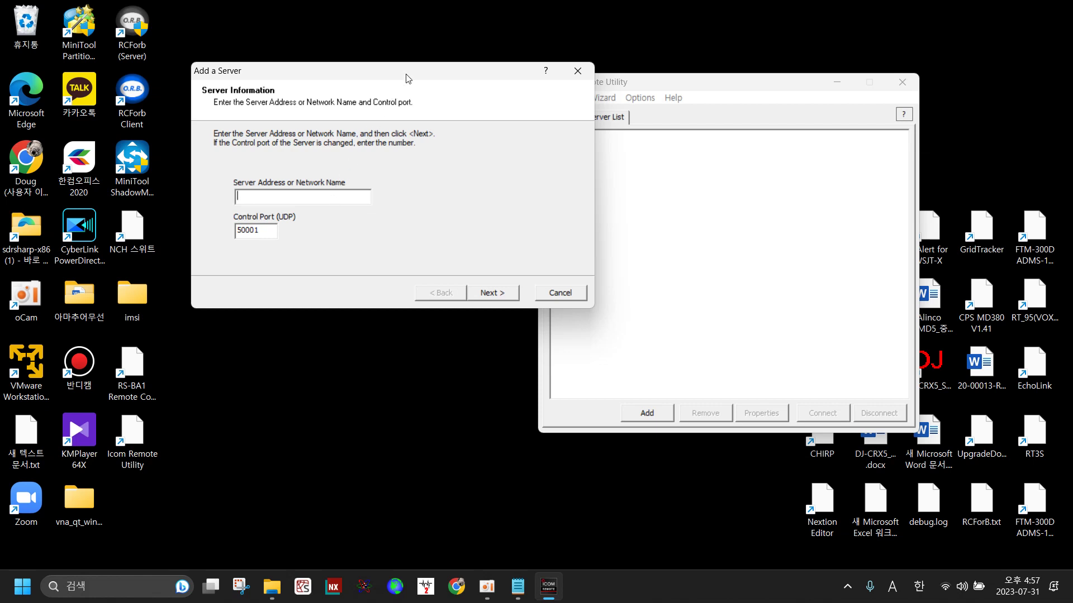
drag(413, 76, 619, 142)
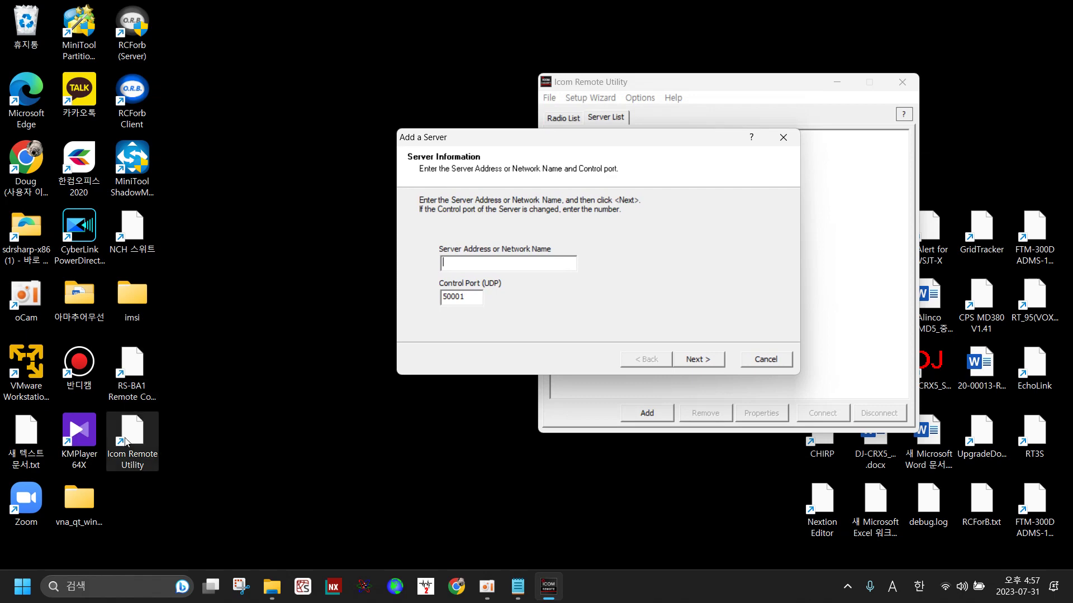
click(87, 584)
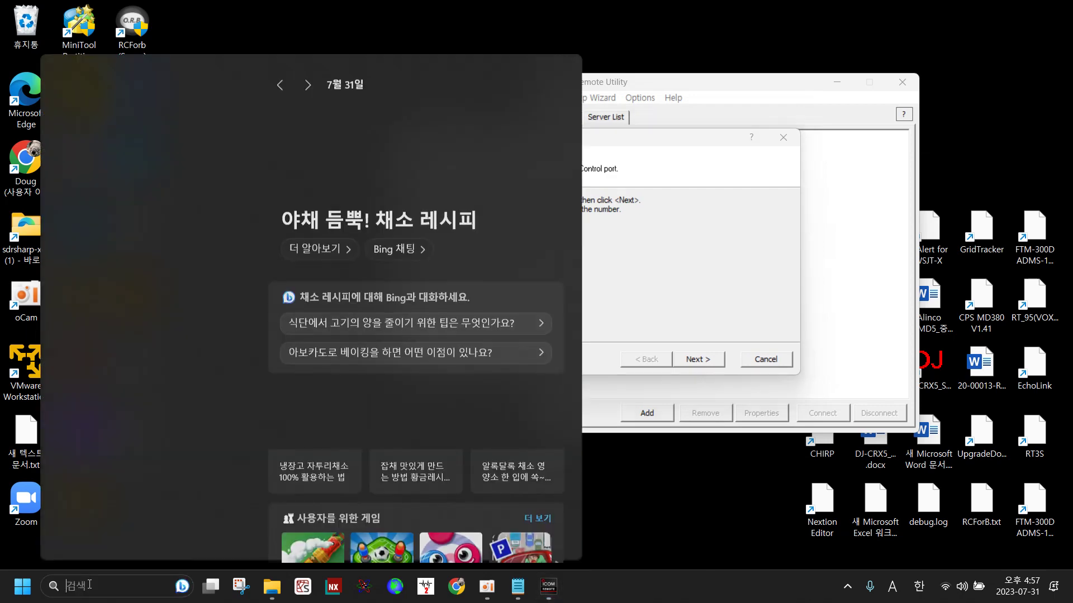
Step: Open Command Prompt and run ipconfig /all
click(116, 115)
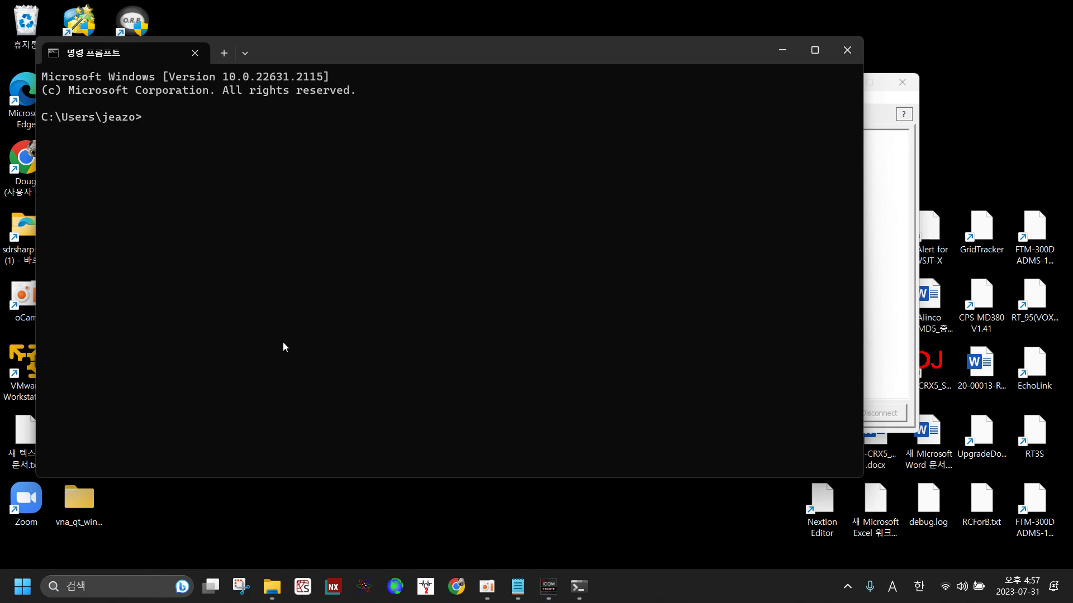
text(ic)
key(BackSpace)
text(pconfig /all)
key(Return)
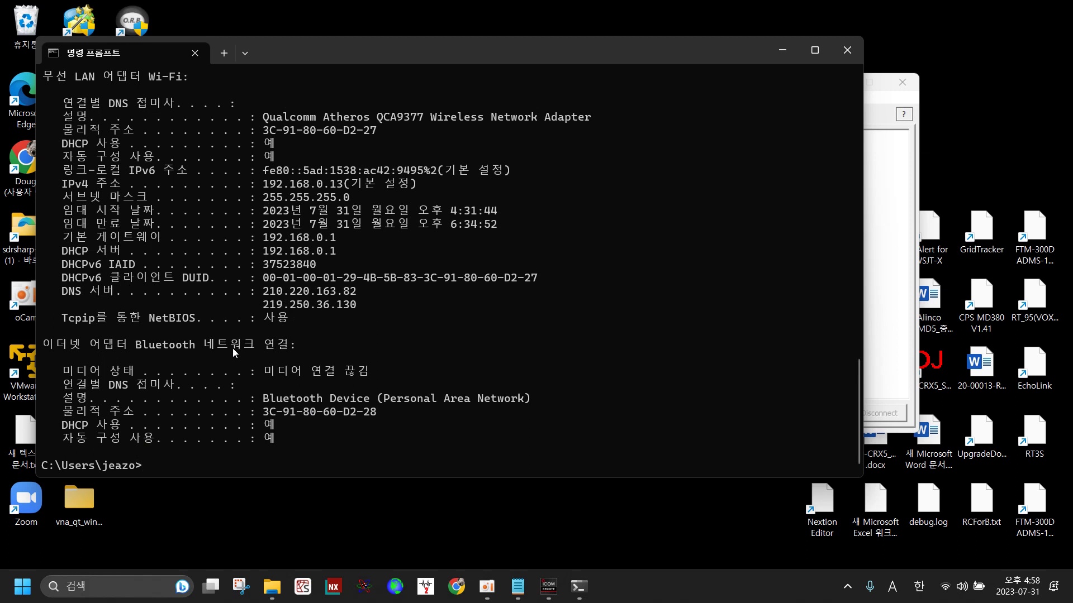
Step: Select the Wi-Fi IPv4 address 192.168.0.13, review the output, and minimize the console
drag(433, 183, 260, 186)
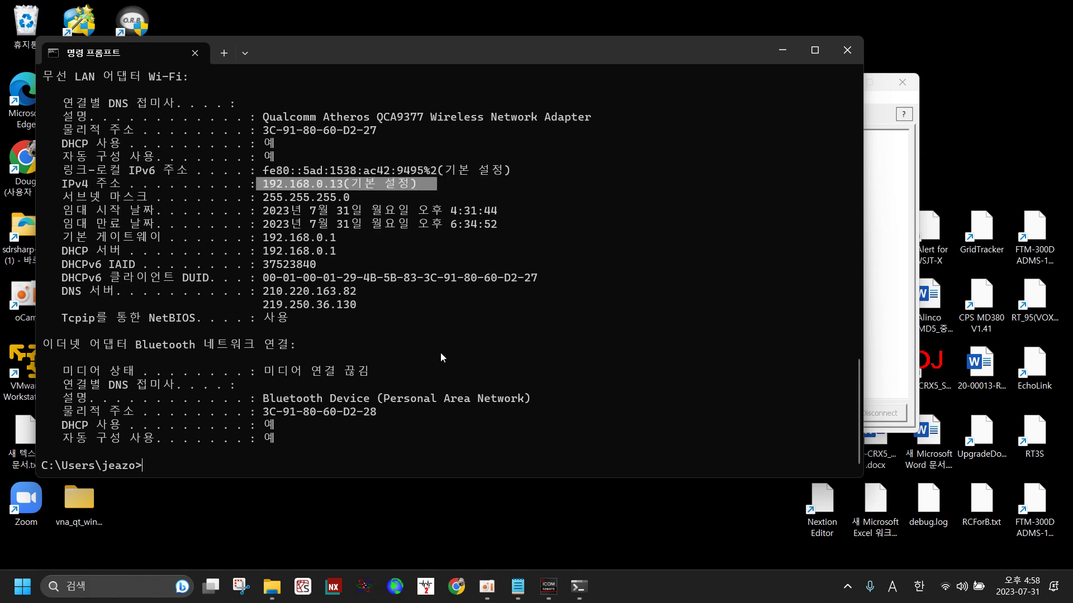
scroll(448, 344, up, 5)
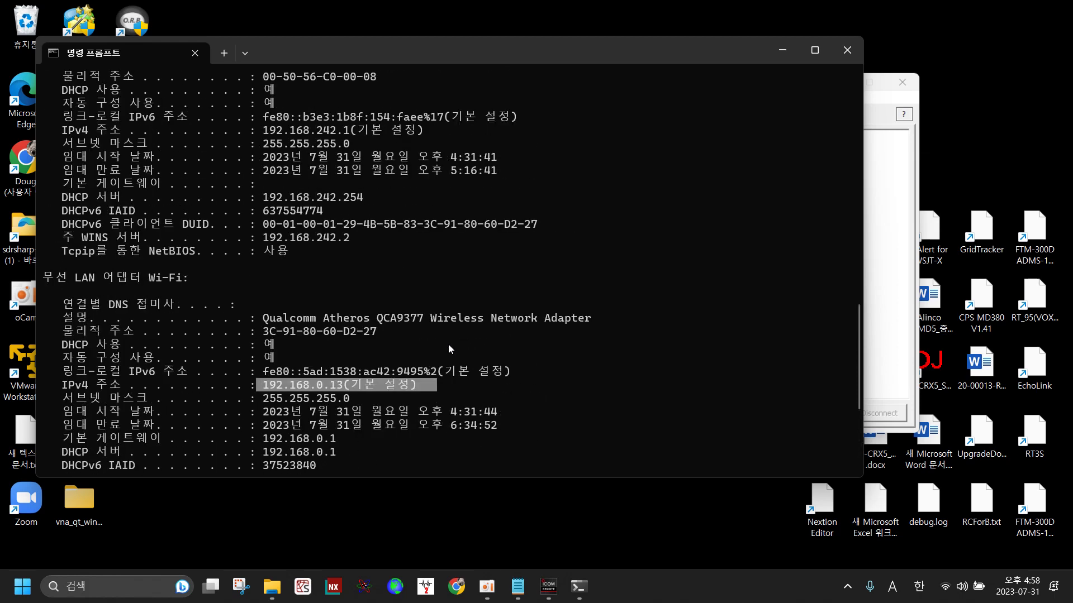
scroll(482, 348, up, 5)
scroll(483, 351, up, 5)
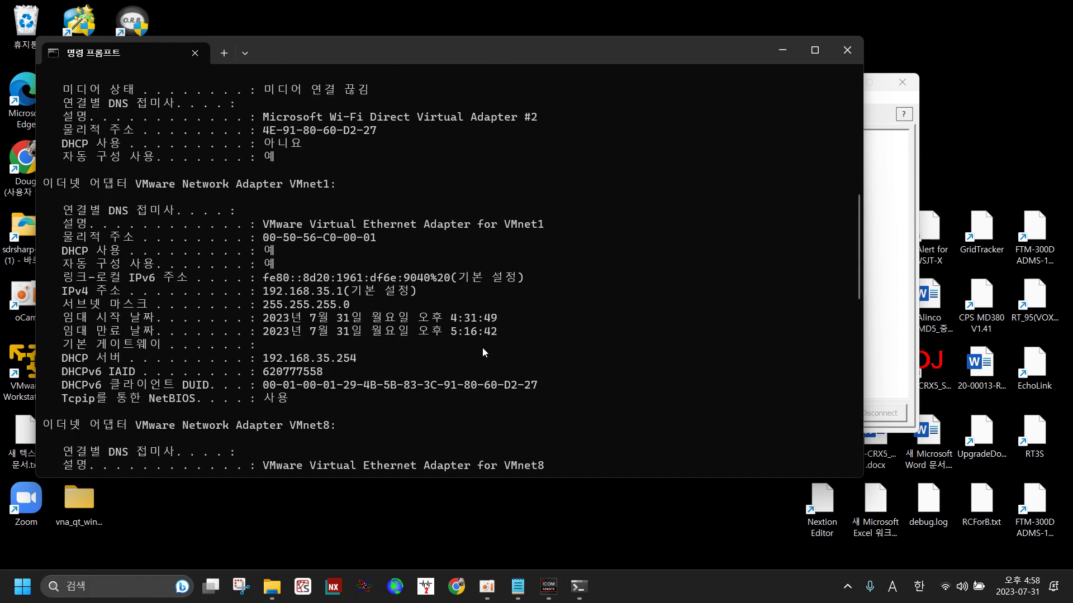
scroll(483, 351, up, 1)
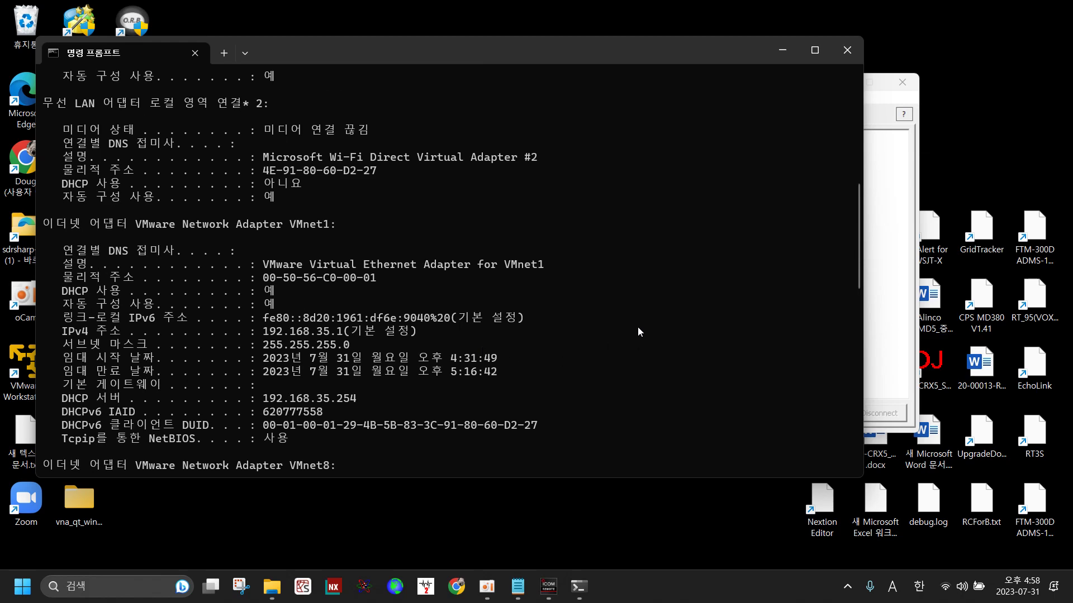
scroll(535, 351, down, 12)
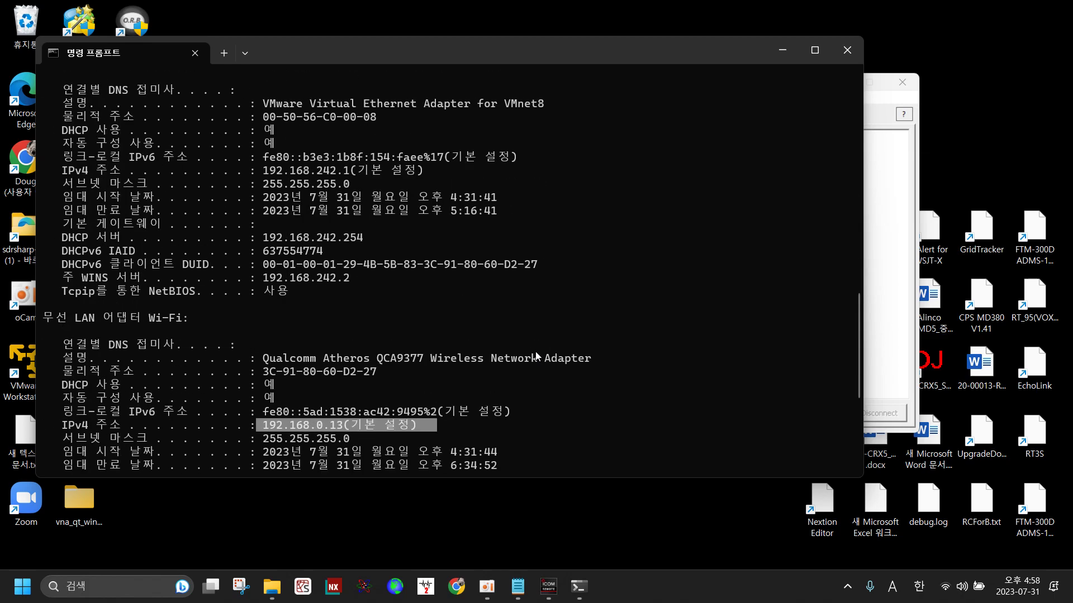
scroll(535, 351, down, 4)
scroll(536, 351, up, 2)
scroll(535, 351, up, 10)
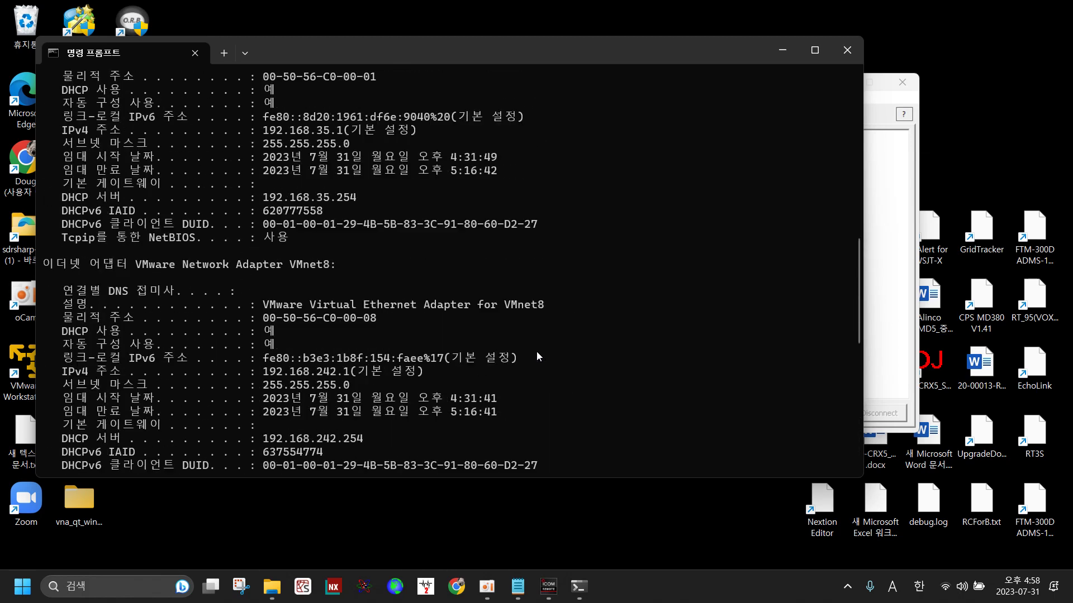
scroll(537, 351, up, 6)
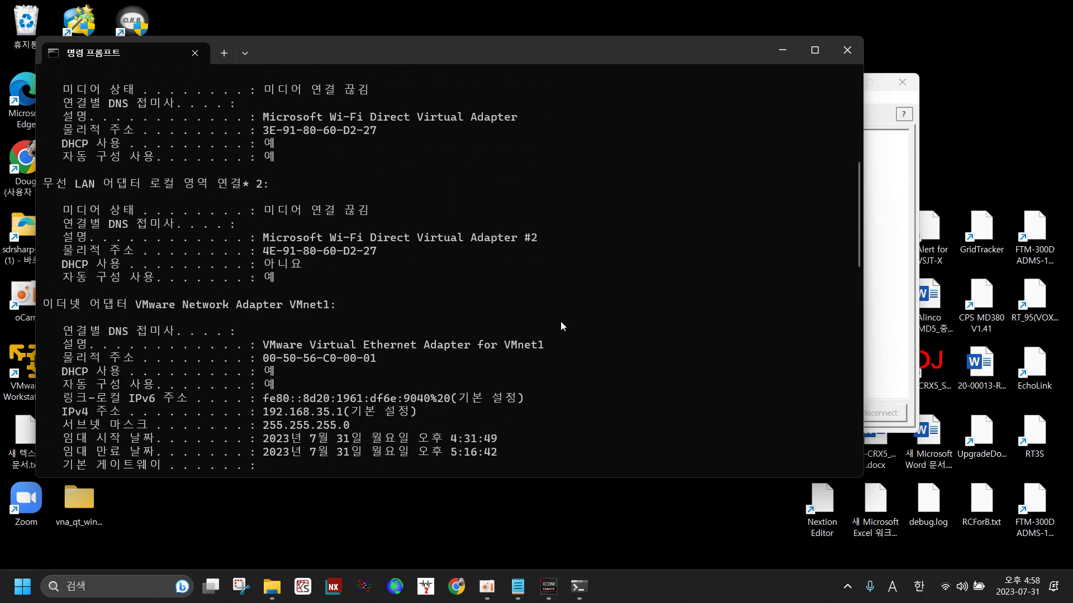
click(781, 48)
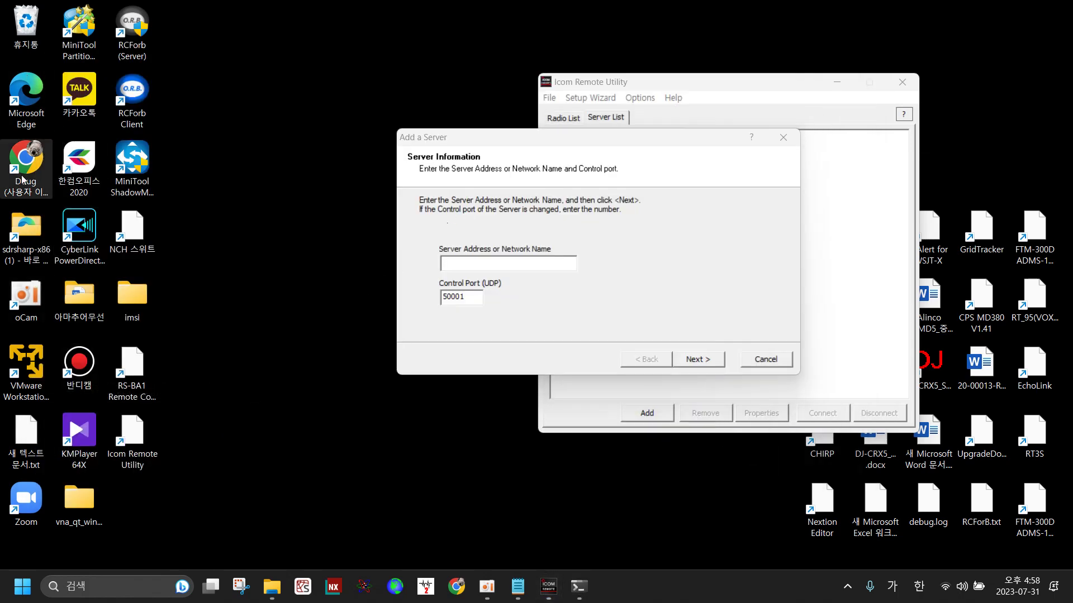
Step: Launch Chrome and search Google for myip
double_click(30, 158)
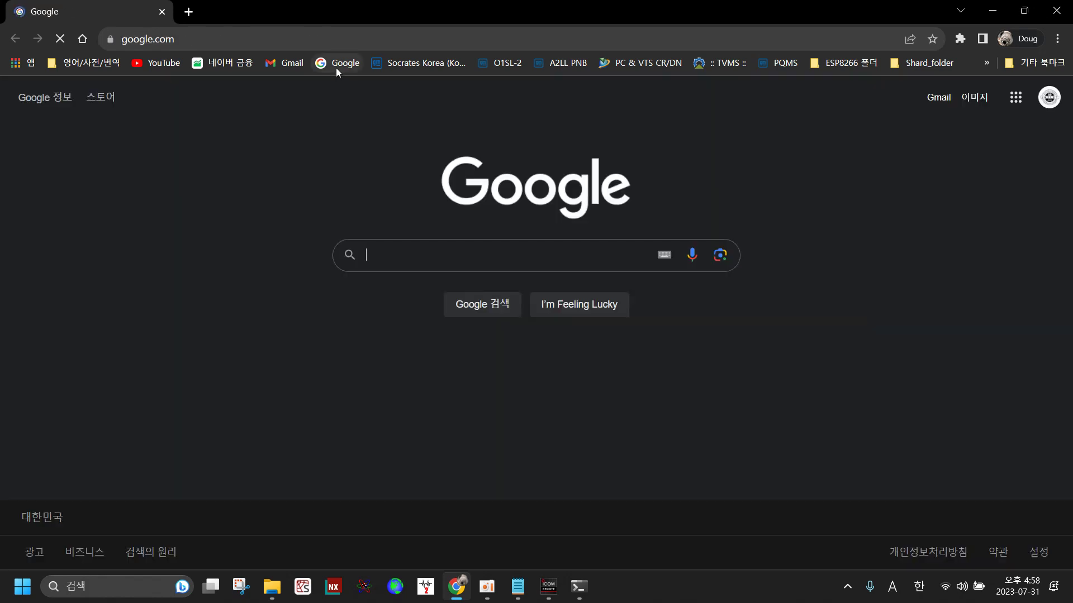
click(336, 66)
click(418, 263)
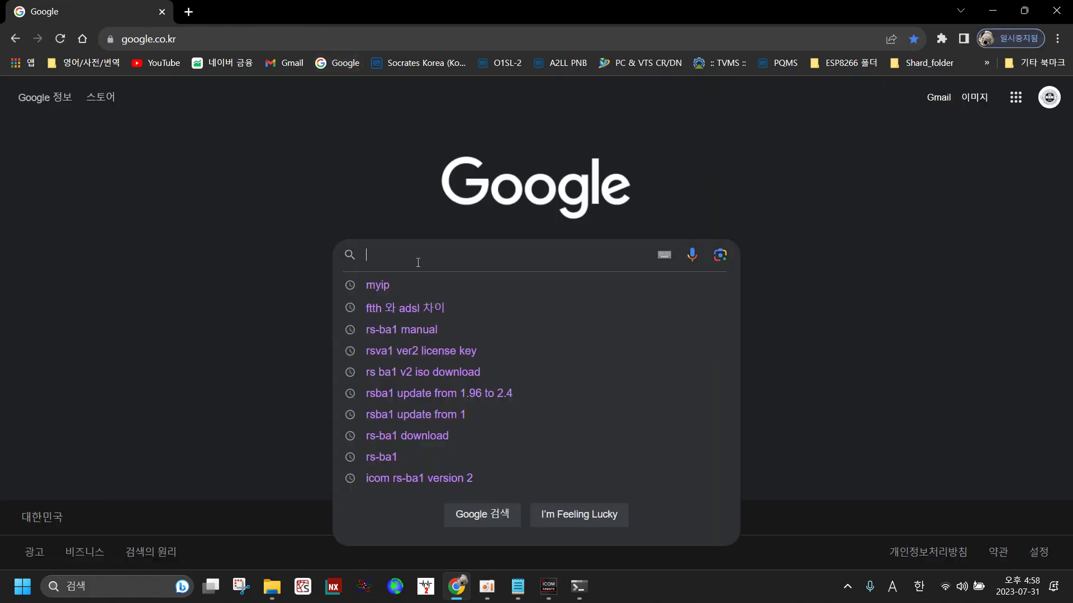
click(404, 280)
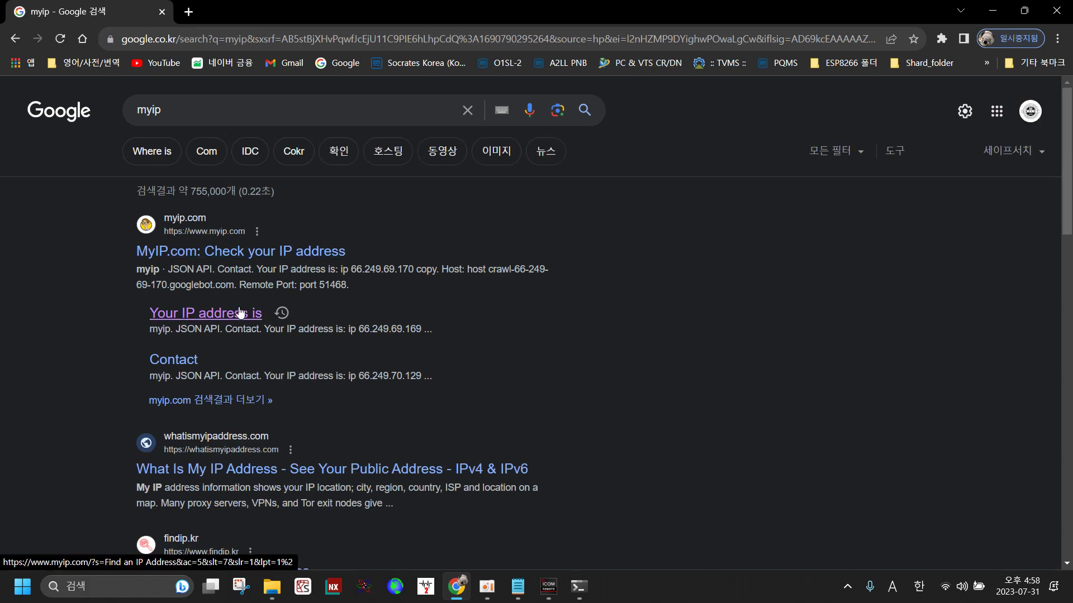
Step: On myip.com, copy the public IP address 1.225.239.149
click(218, 317)
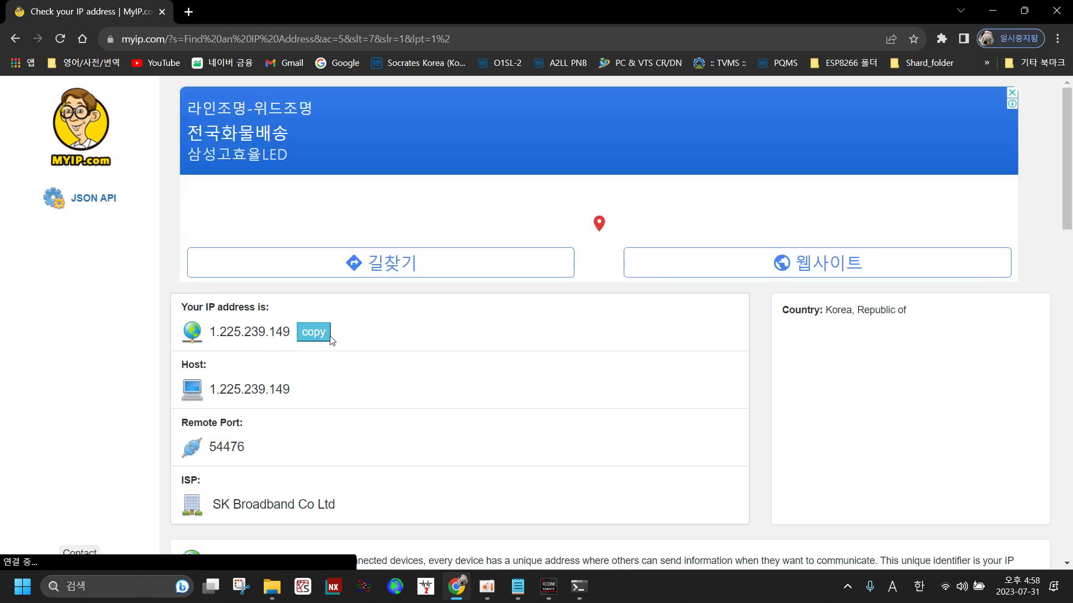
click(322, 336)
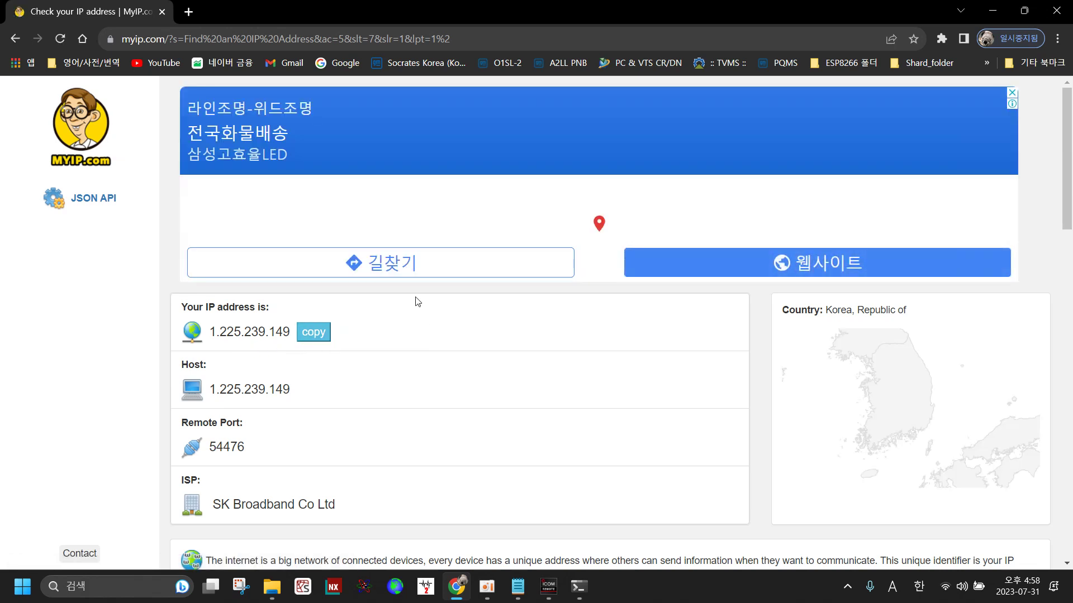
click(320, 335)
Step: Paste the public IP 1.225.239.149 as the new server address and continue
click(993, 12)
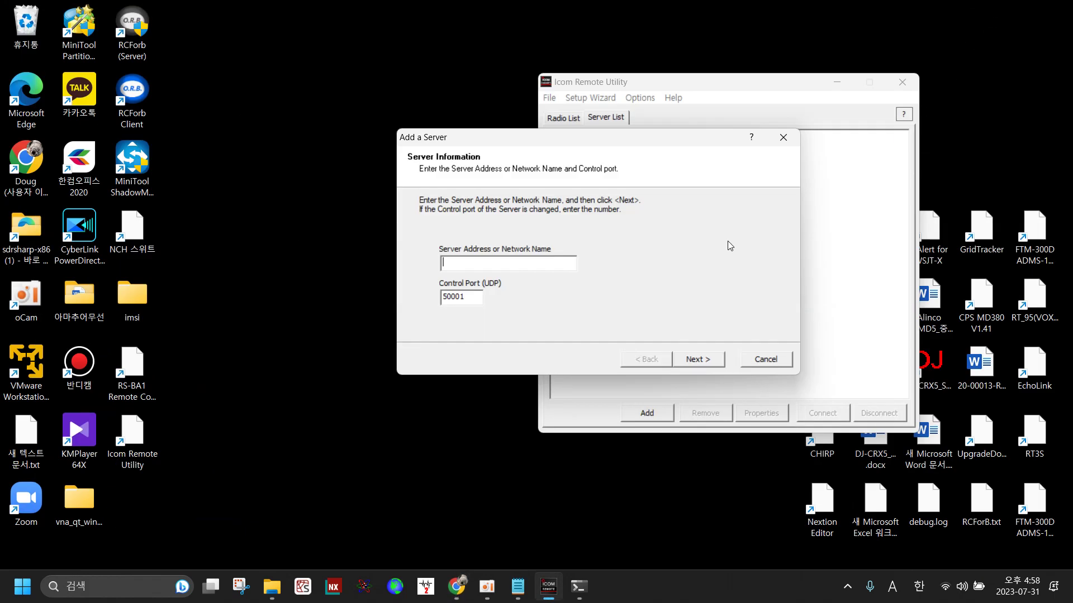
right_click(496, 262)
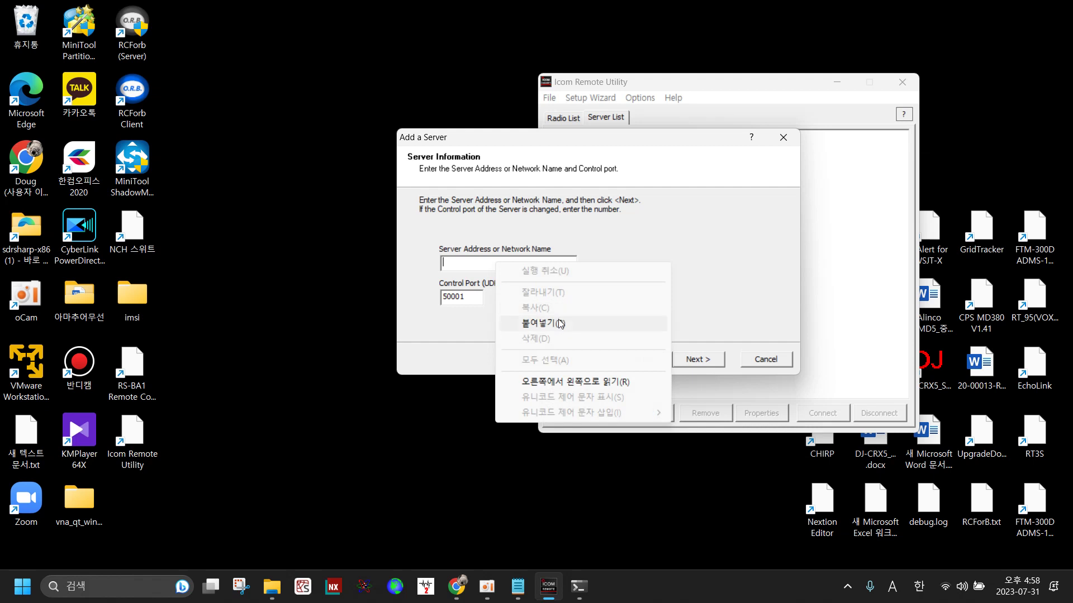
click(522, 320)
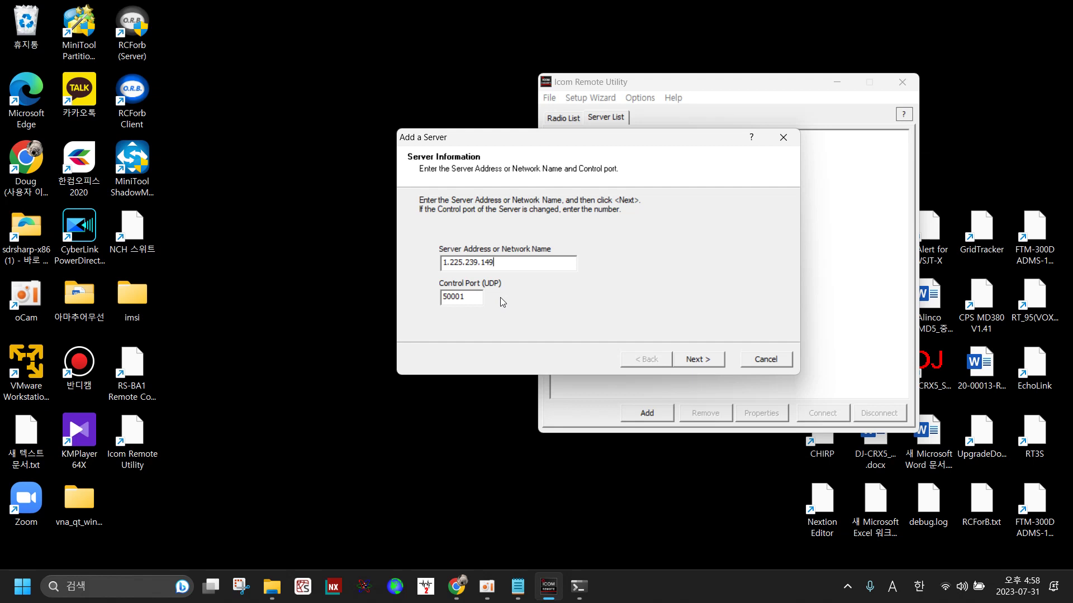
click(708, 362)
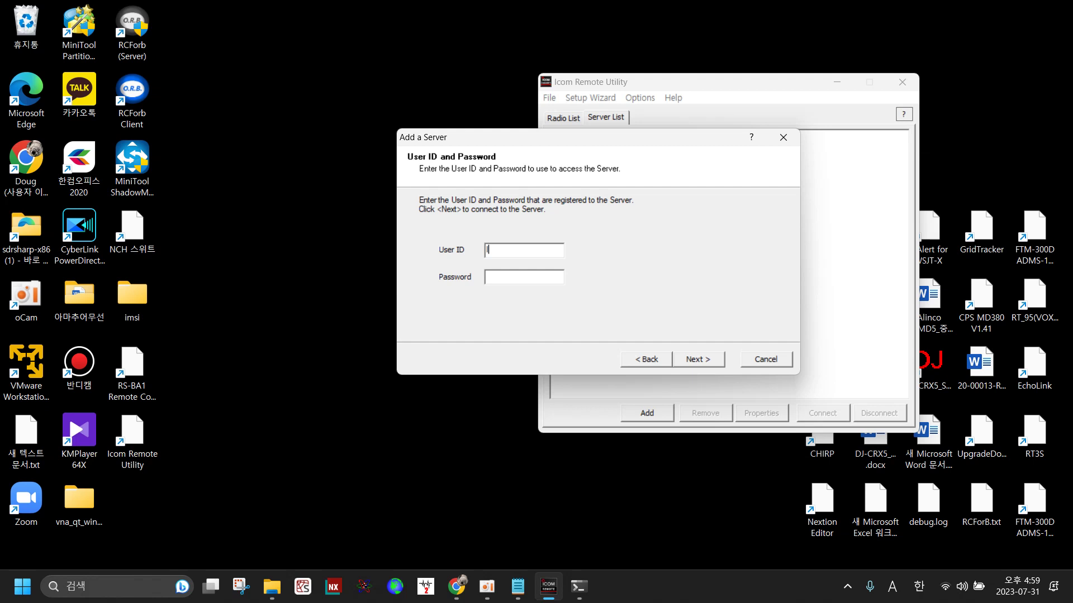
Step: Enter the user ID and password, give the server a description, and finish adding it
text(6k2by)
key(BackSpace)
key(BackSpace)
text(lby)
click(501, 271)
text(********)
click(703, 357)
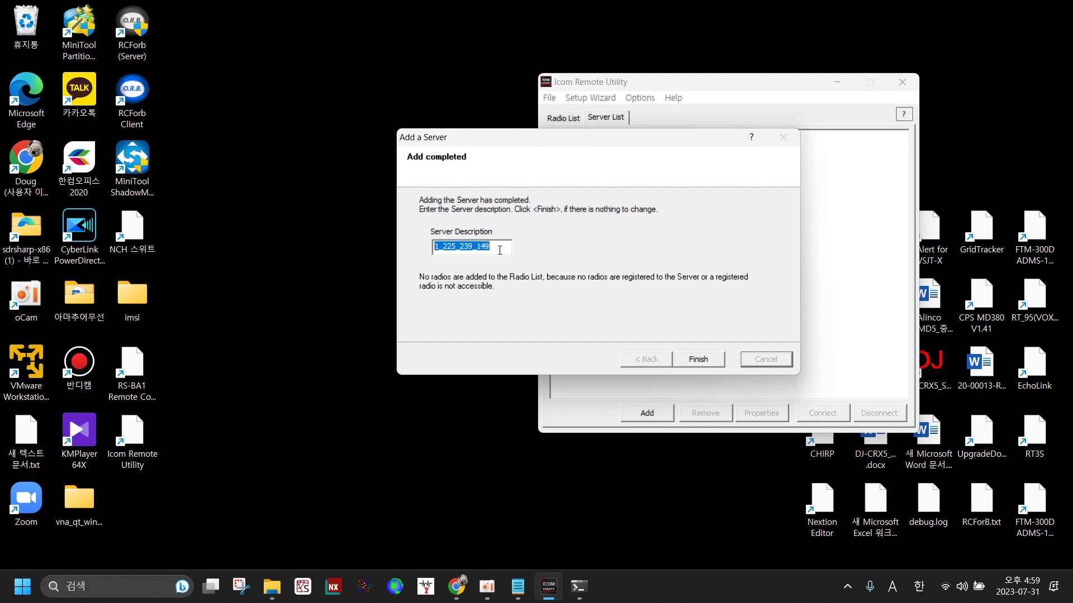
text(DougChoi)
click(701, 358)
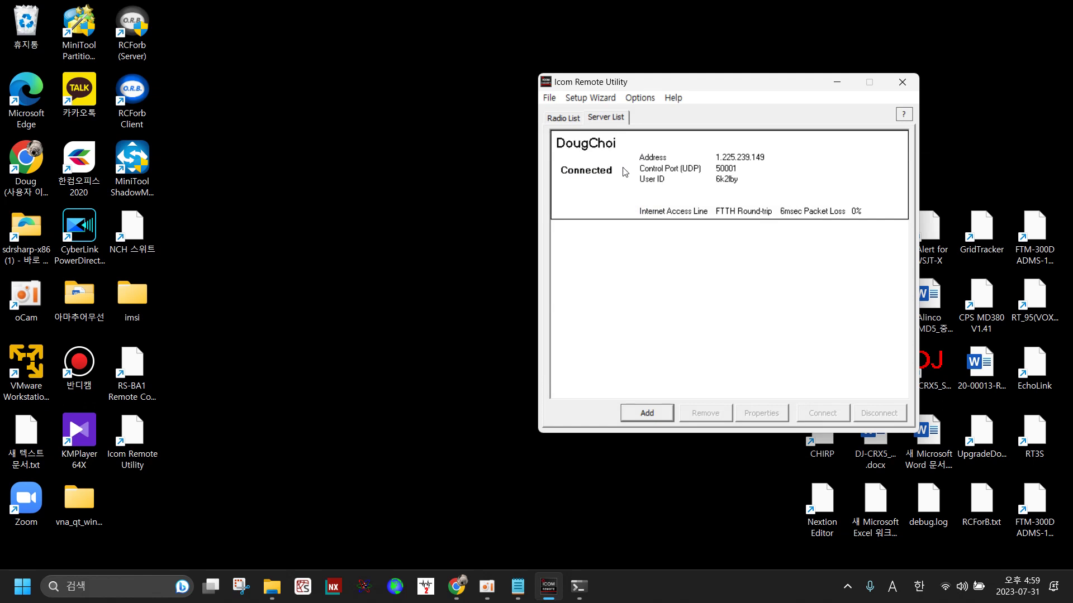
Step: Center the utility window, select the new server entry, and return to myip.com in Chrome
drag(733, 84, 561, 86)
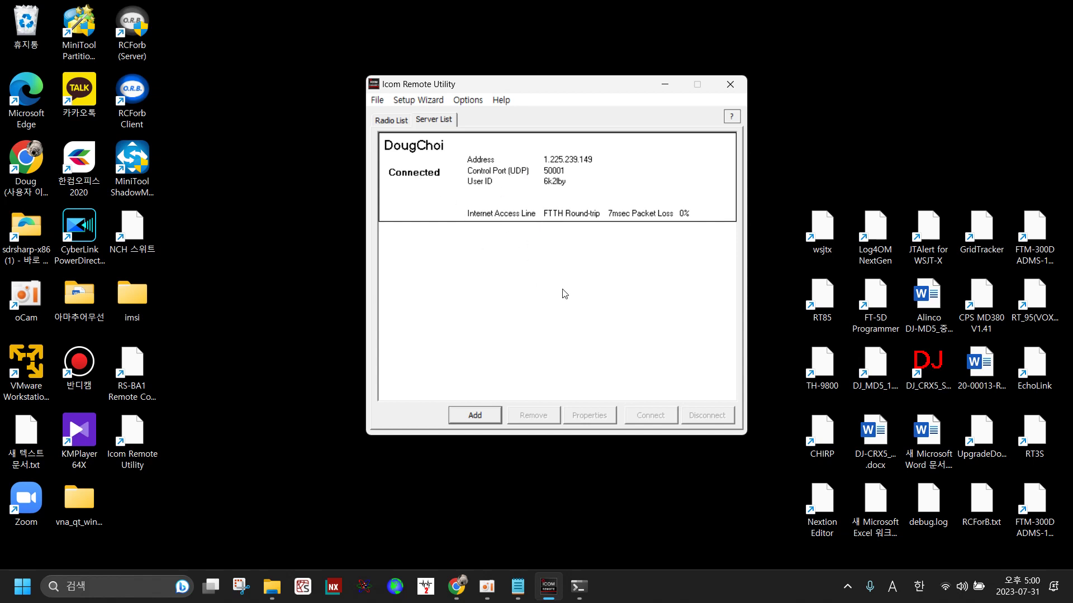
click(565, 311)
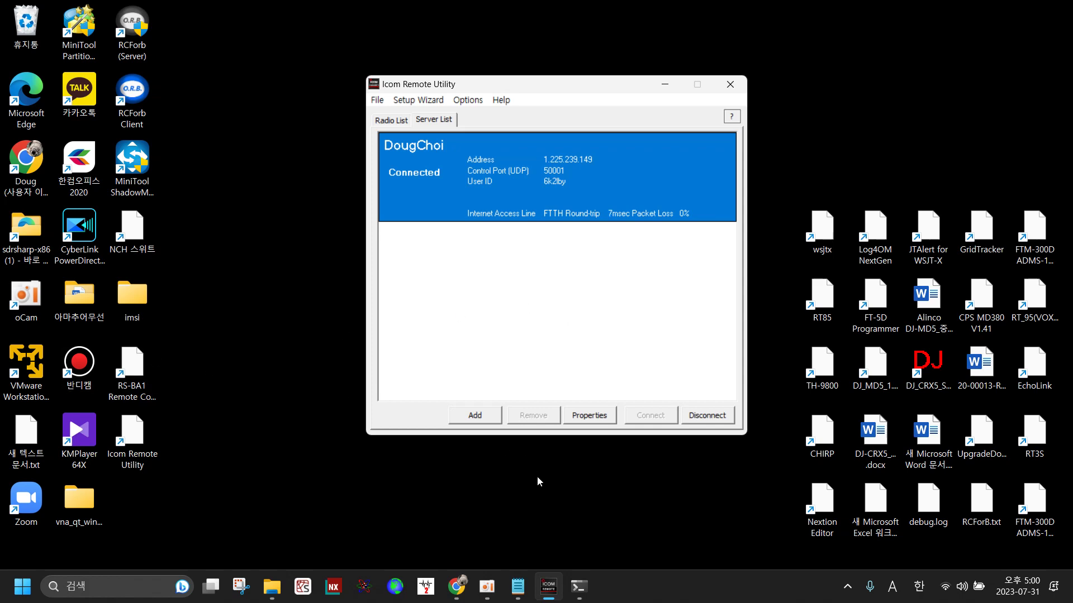
click(456, 587)
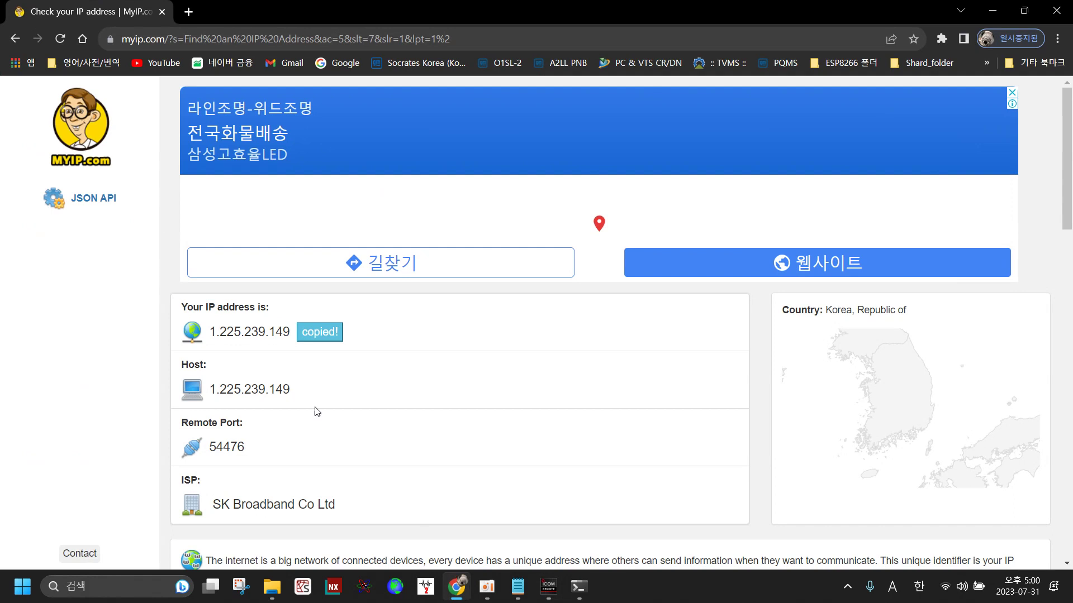
Step: Go to the router admin page at 192.168.0.1 in Chrome
click(571, 39)
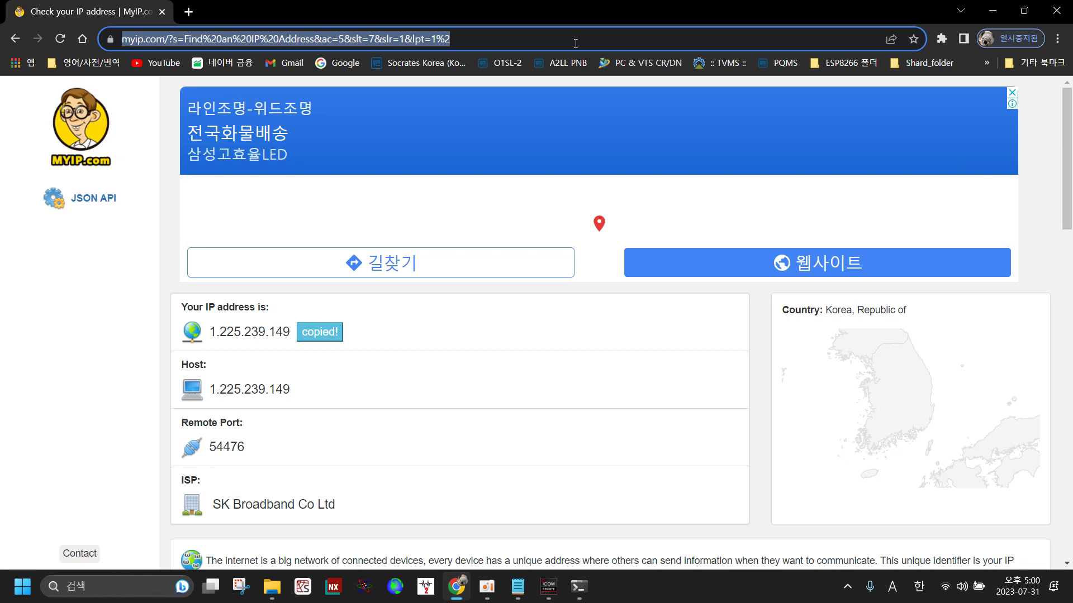
text(i)
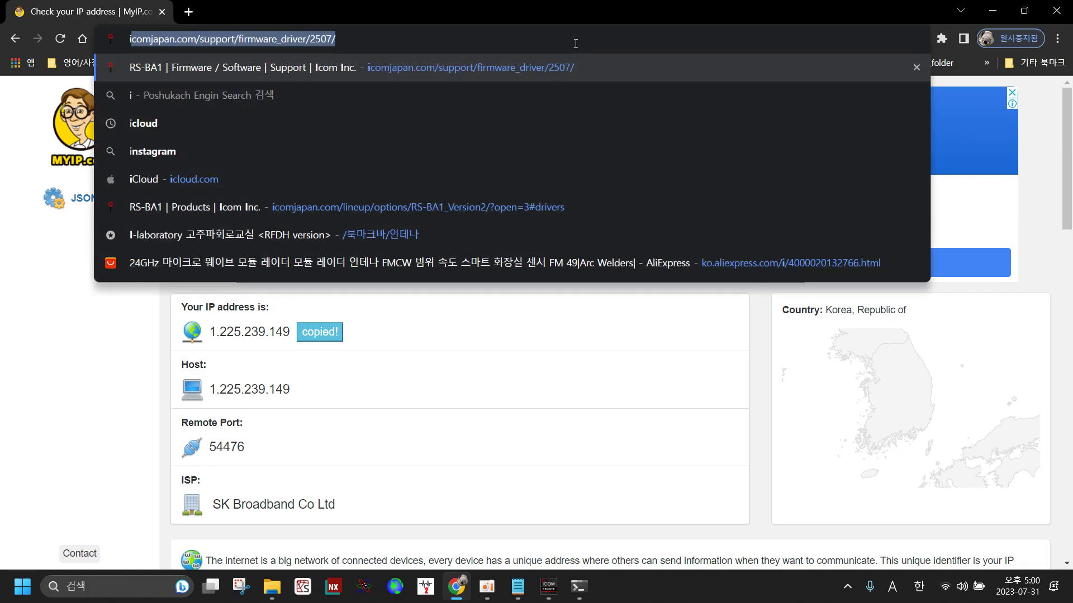
text(p)
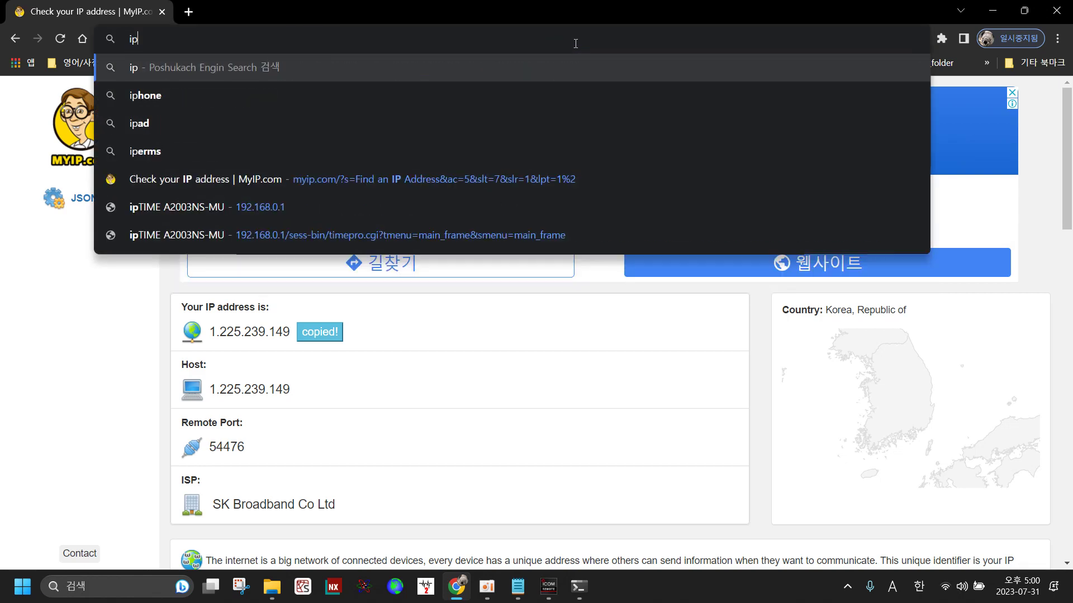
key(BackSpace)
key(BackSpace)
text(1)
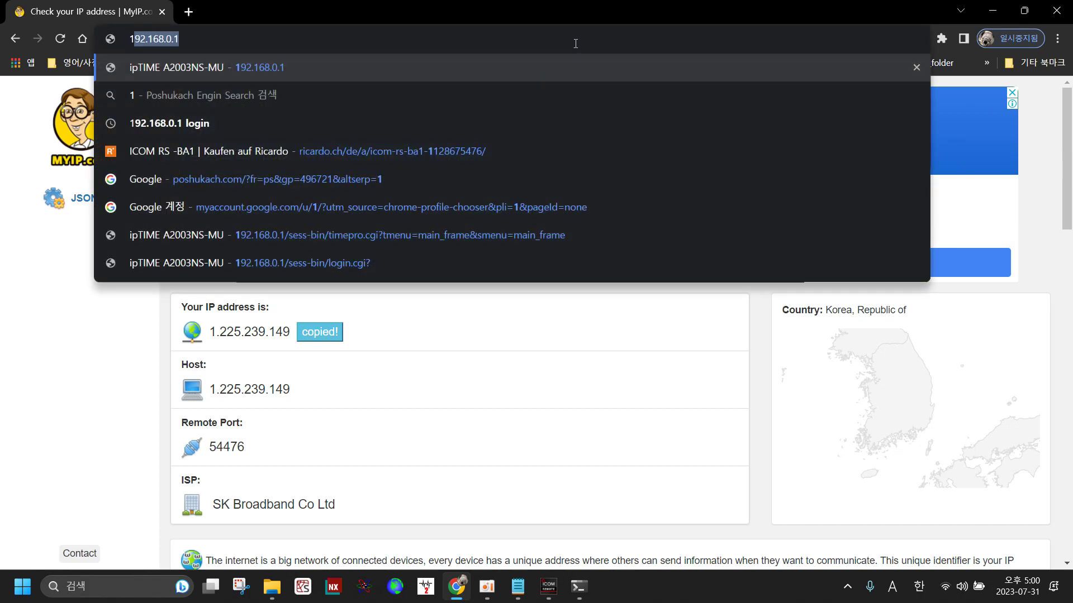
text(92.)
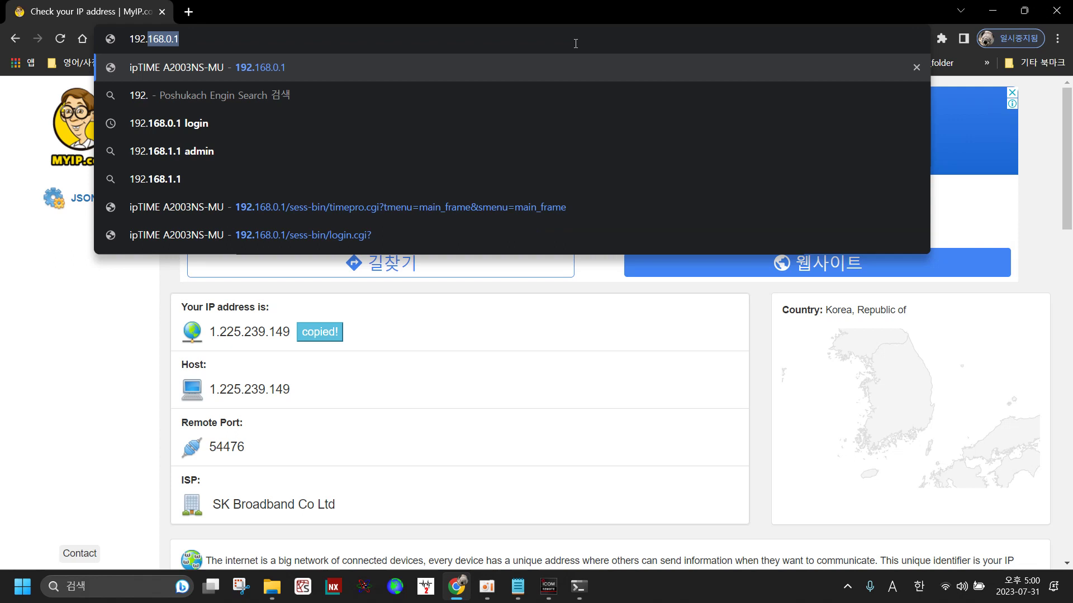
key(Right)
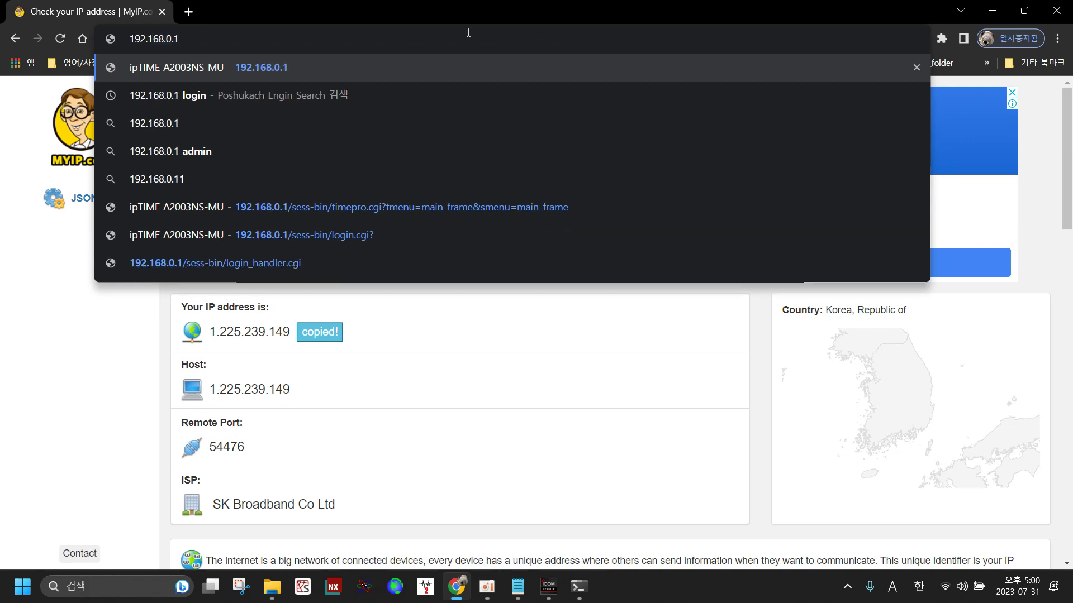
key(Return)
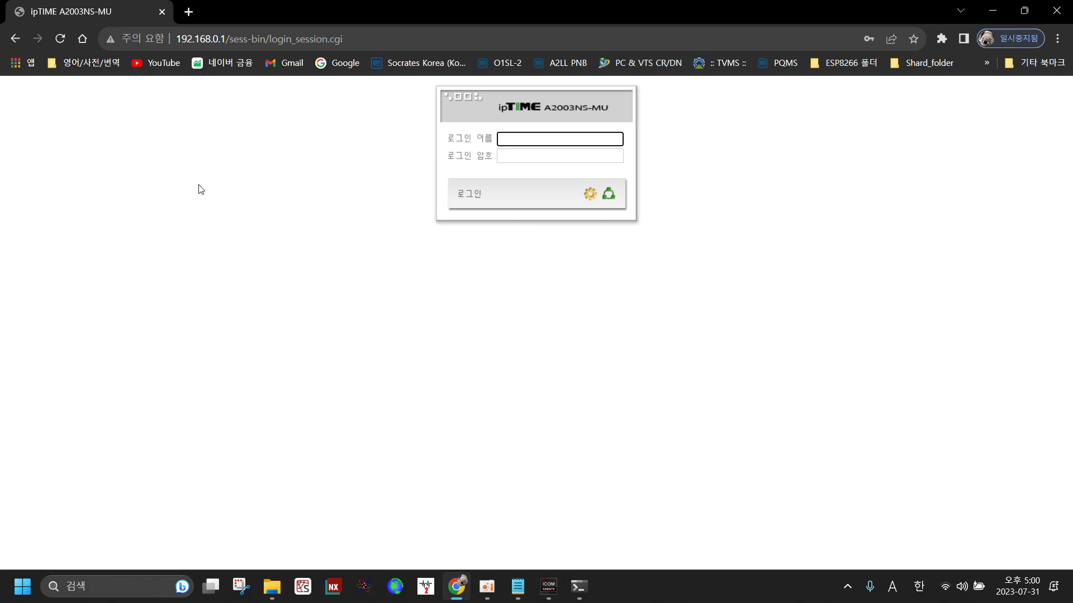
Step: Log in to the ipTIME router with the saved credentials and open 관리도구
click(562, 135)
click(591, 171)
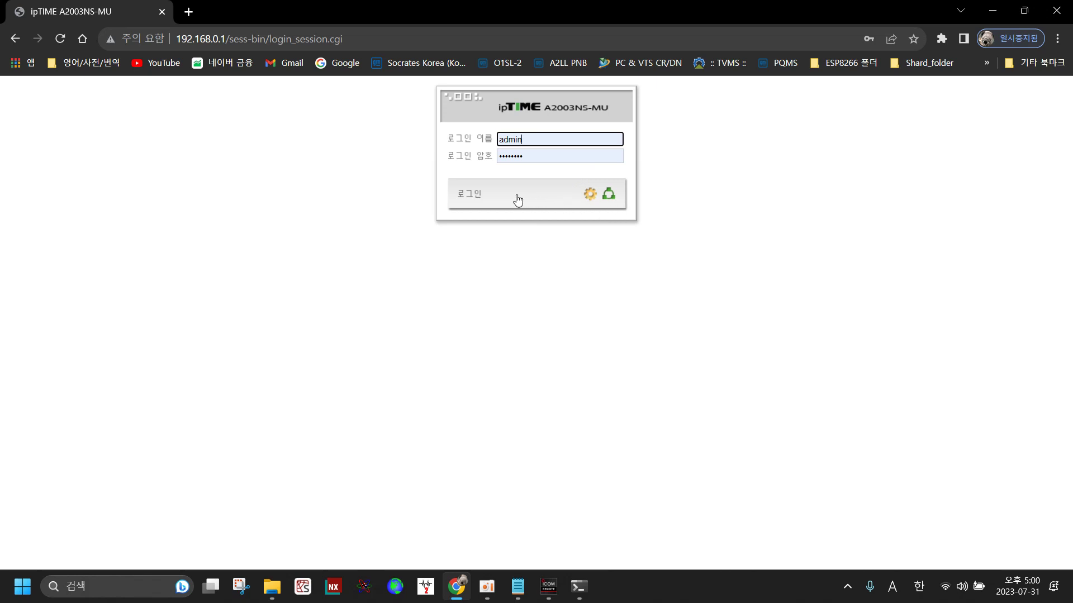
click(469, 200)
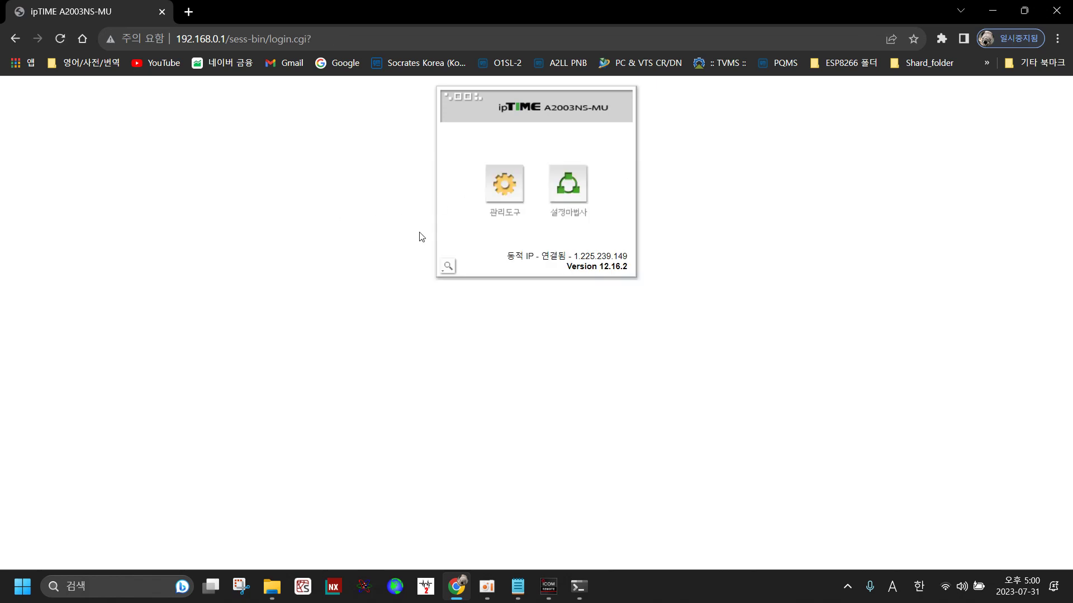
click(519, 183)
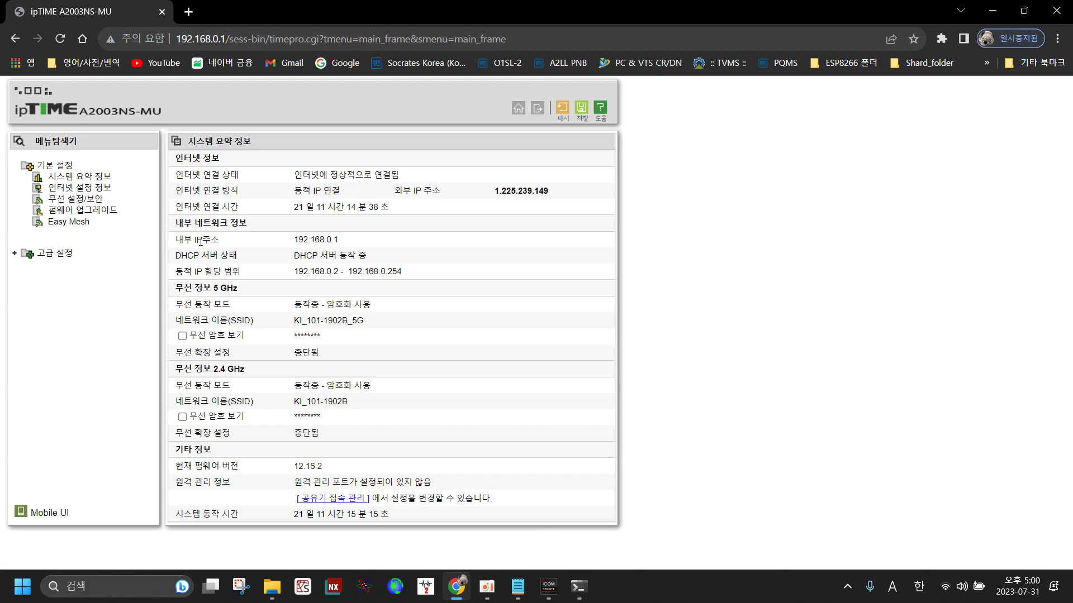
Step: Review the port-forwarding rules for RS-BA1 UDP ports 50001–50003 under NAT/라우터 관리
click(59, 254)
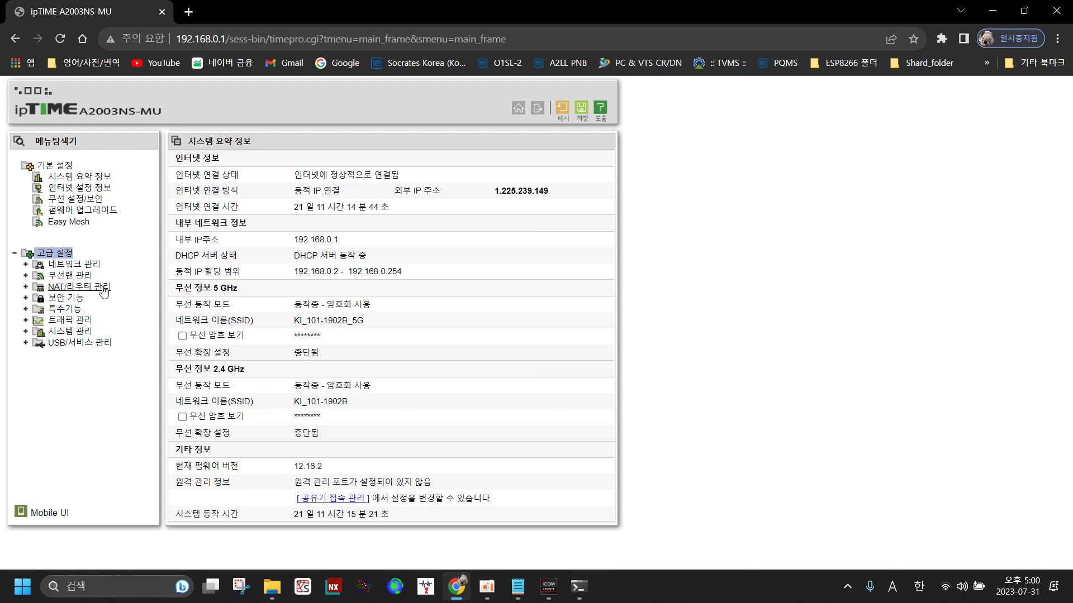
click(103, 287)
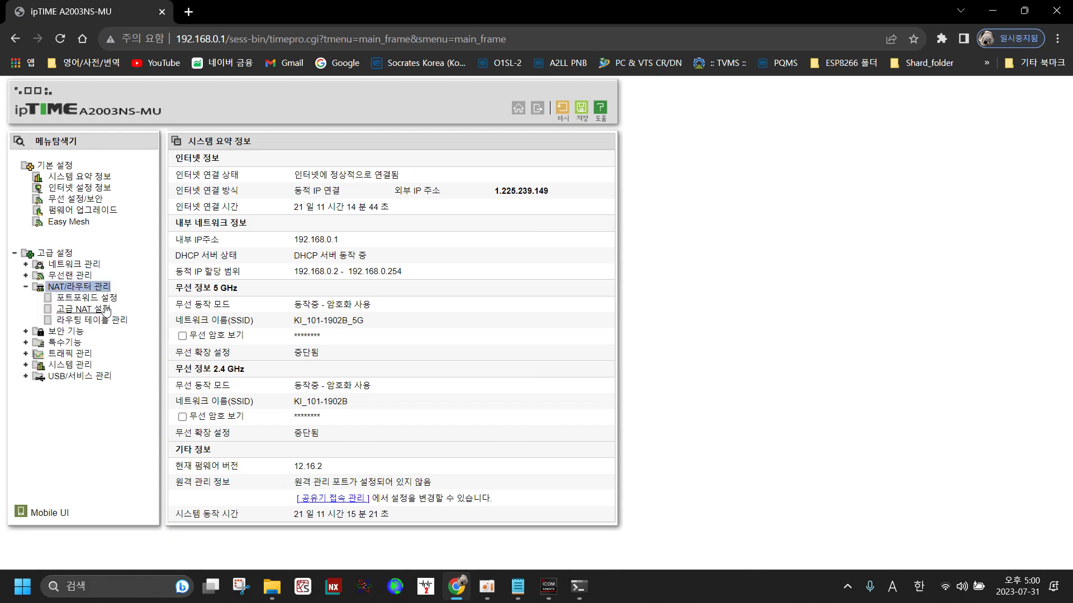
click(103, 298)
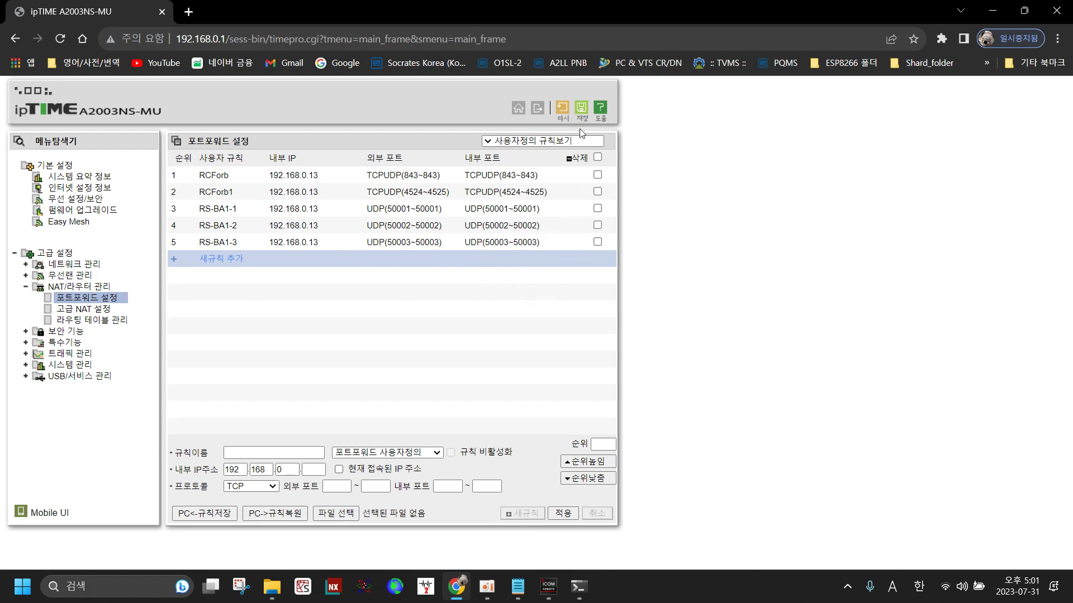
Step: Save the router configuration, confirm, and minimize Chrome to the desktop
click(581, 109)
click(601, 122)
click(994, 10)
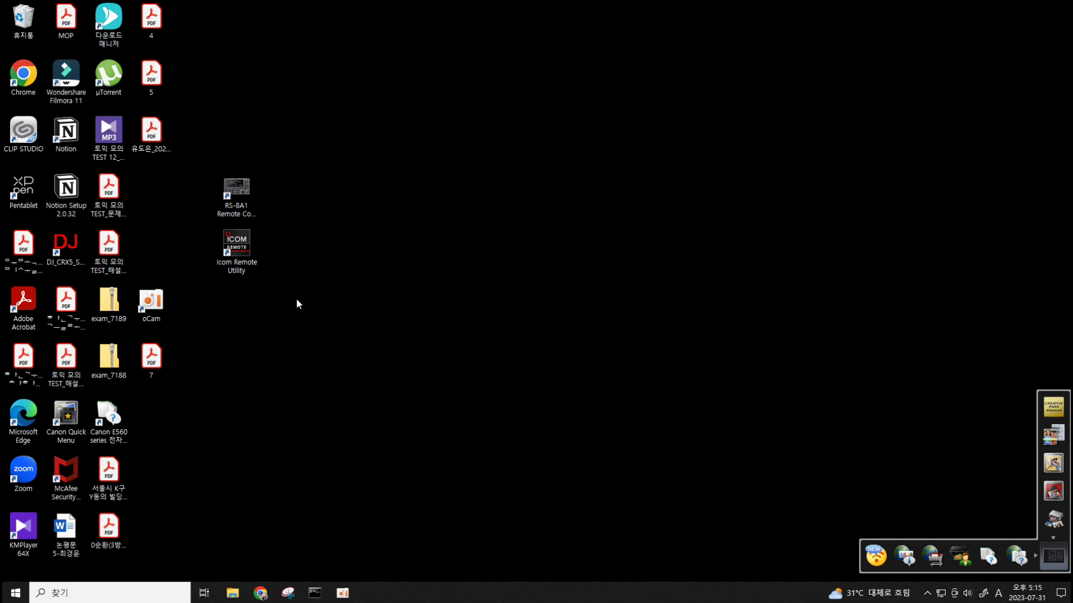
double_click(244, 254)
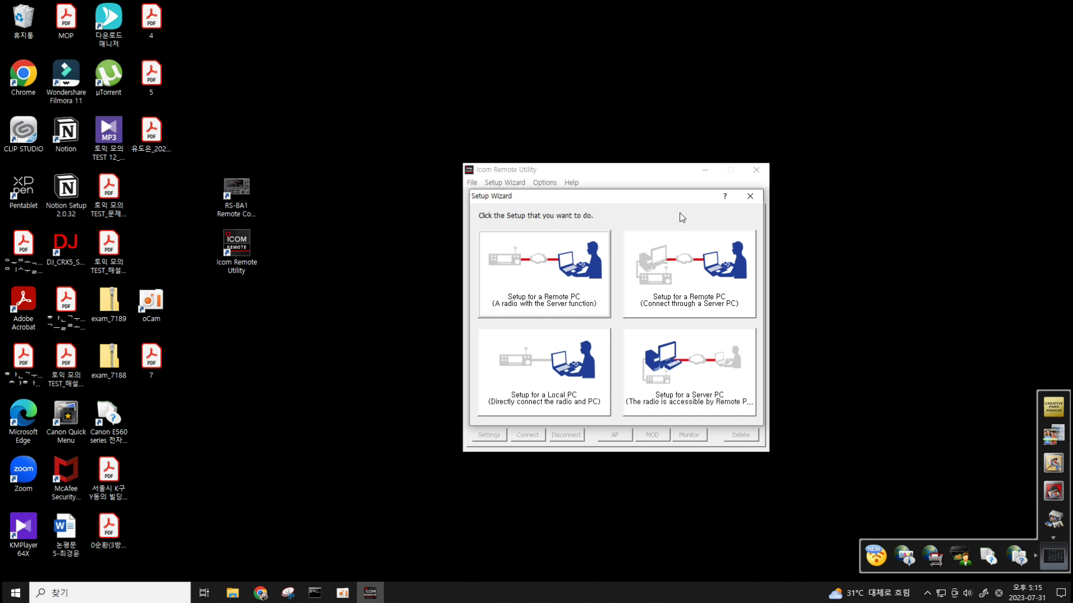
click(659, 176)
click(665, 285)
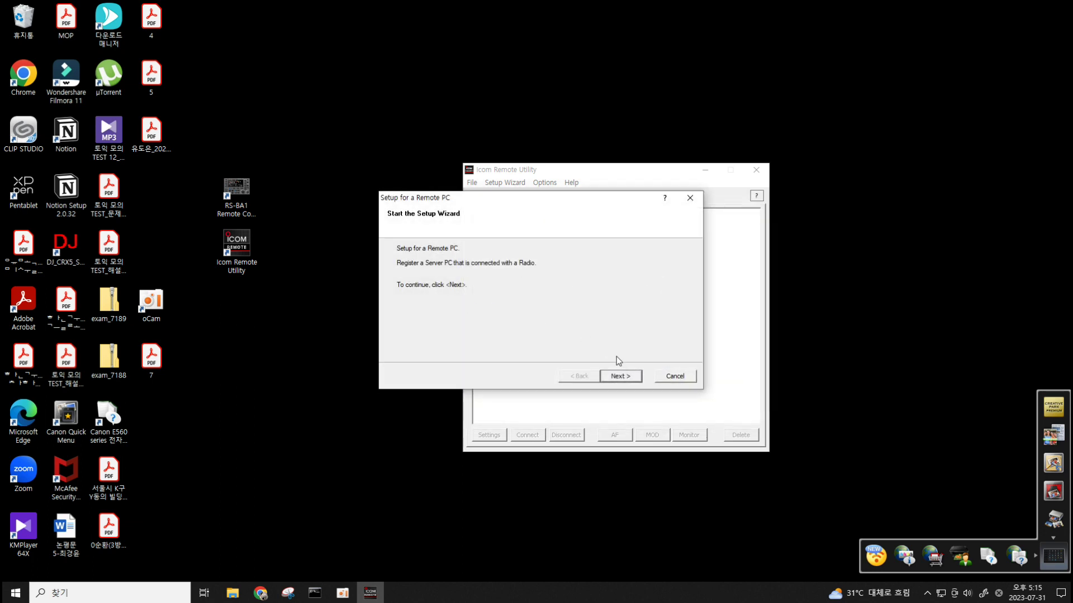
click(633, 376)
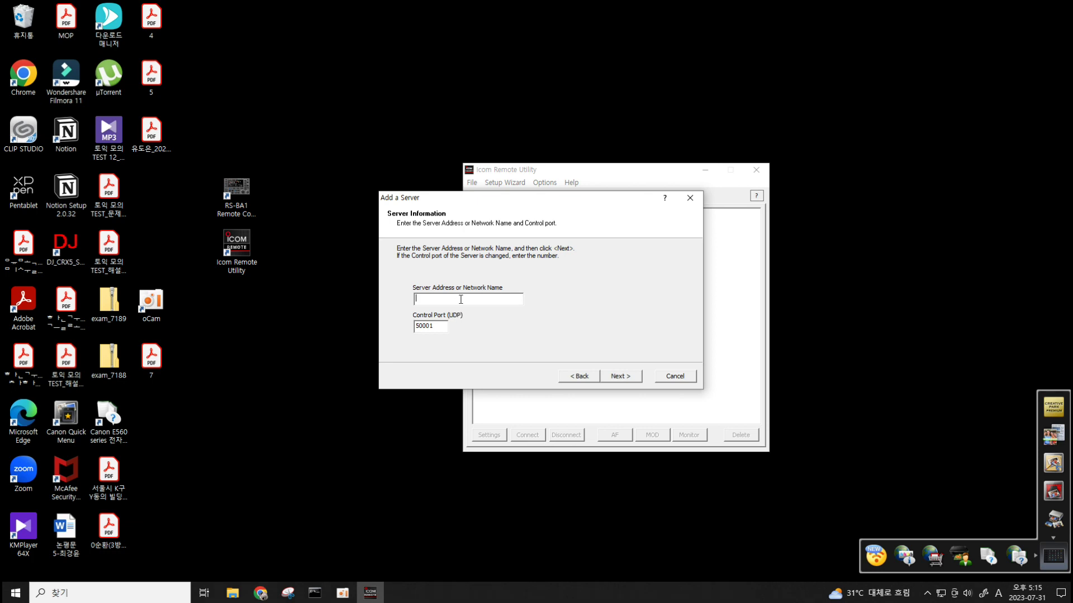
text(1.225.239.71)
click(614, 377)
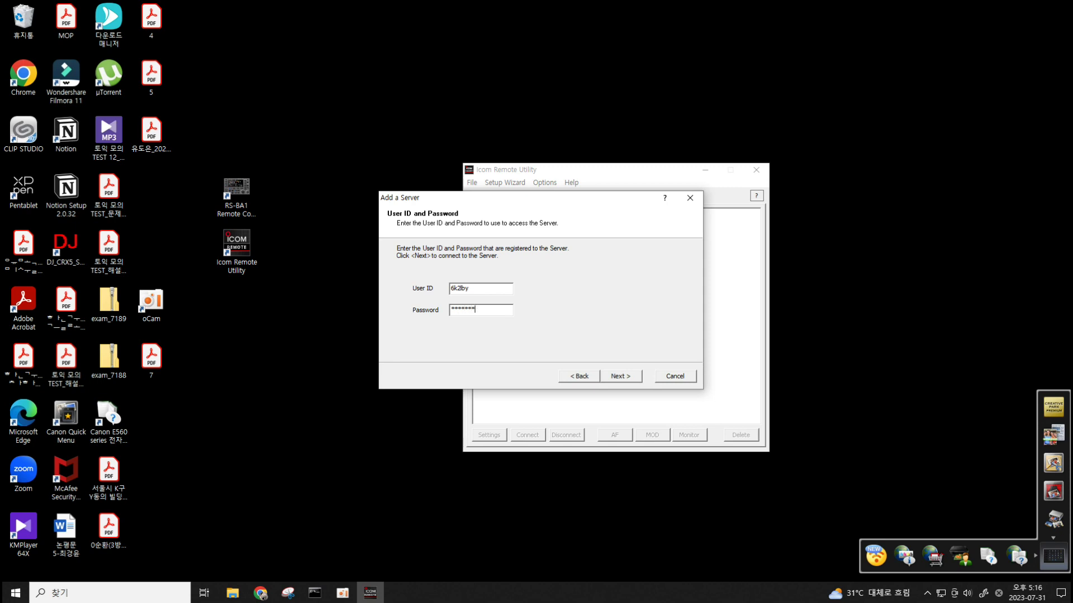
click(622, 375)
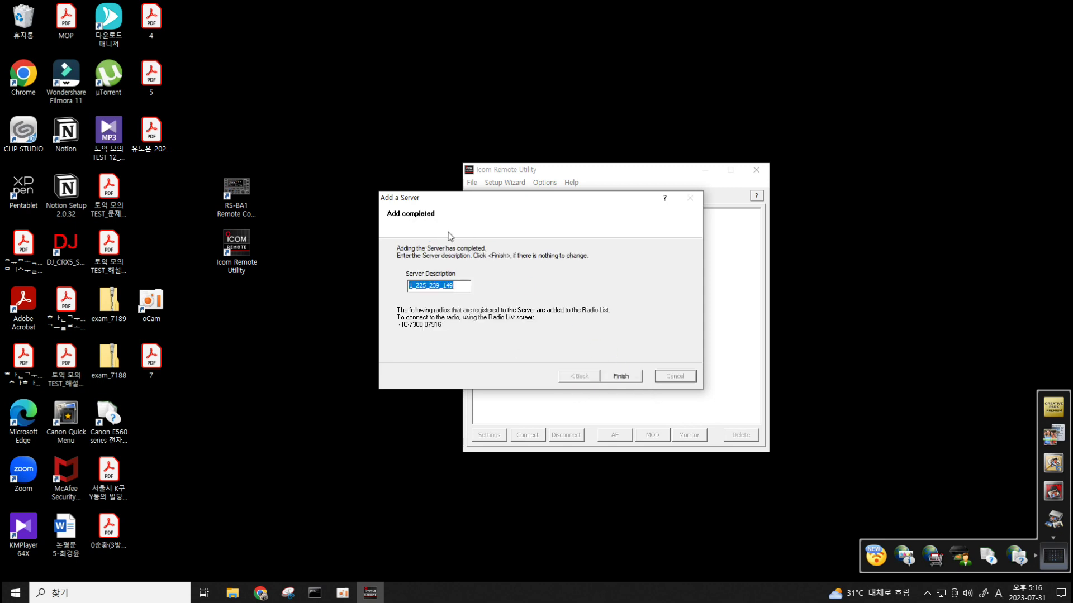
text(D)
click(624, 378)
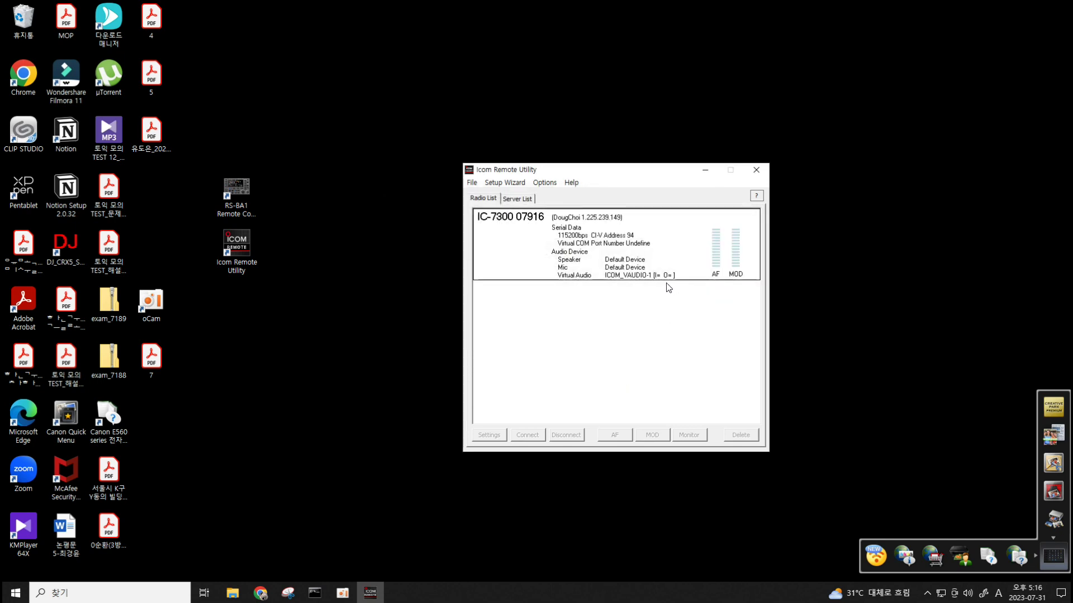
Step: Check the connected server and IC-7300 entry; a first connect attempt reports a missing COM port
click(628, 268)
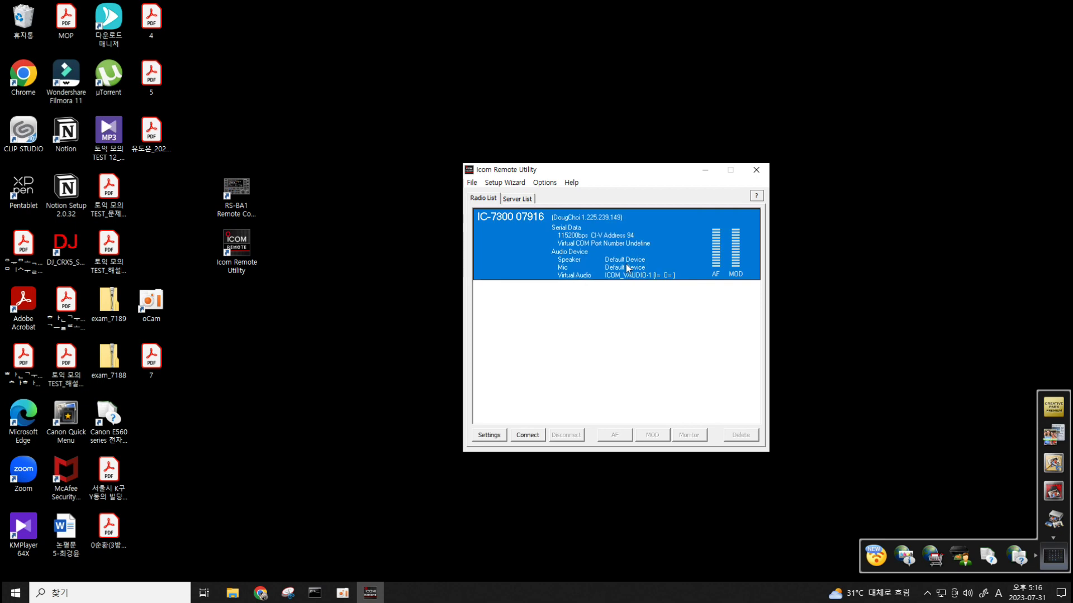
click(524, 202)
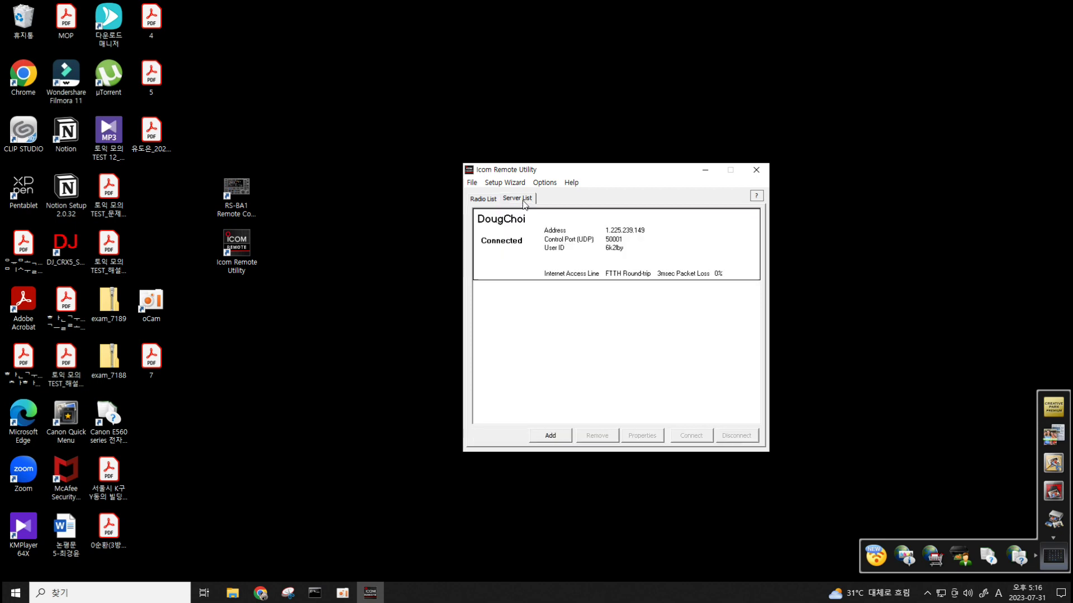
click(573, 255)
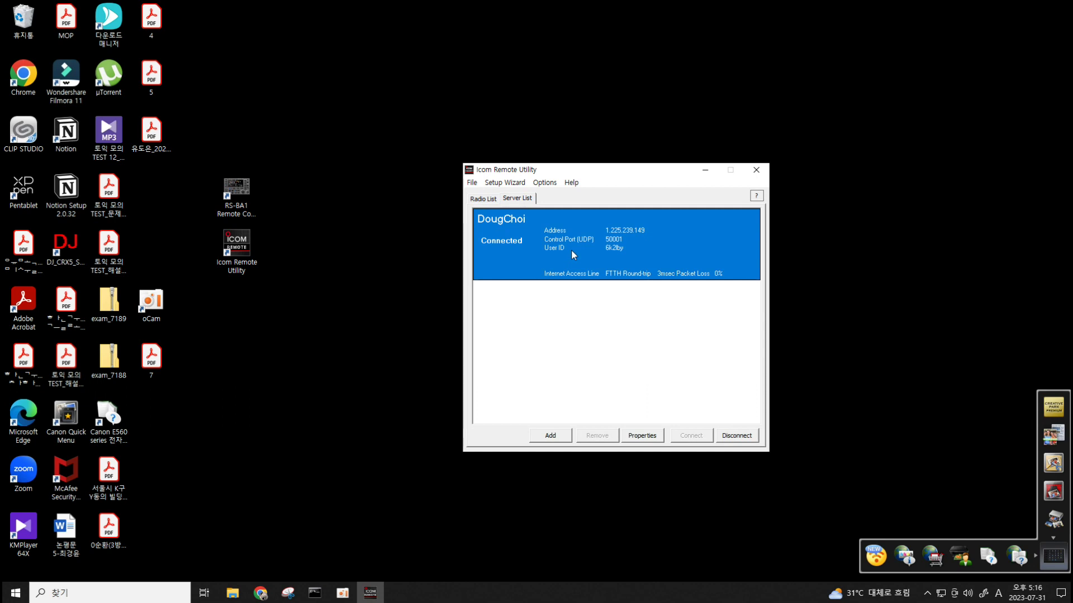
click(495, 203)
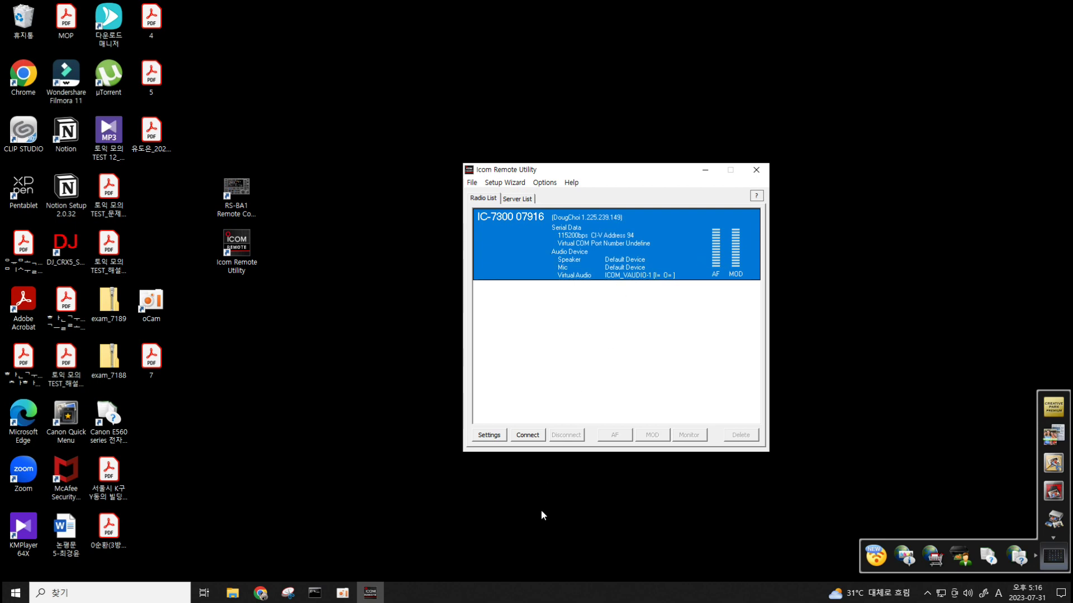
click(535, 436)
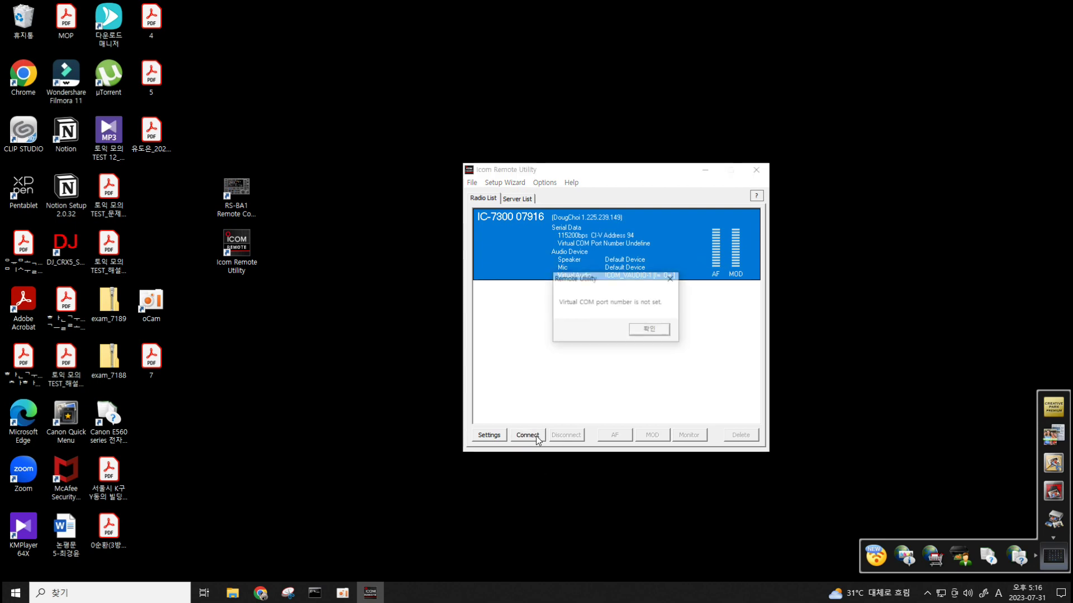
click(652, 330)
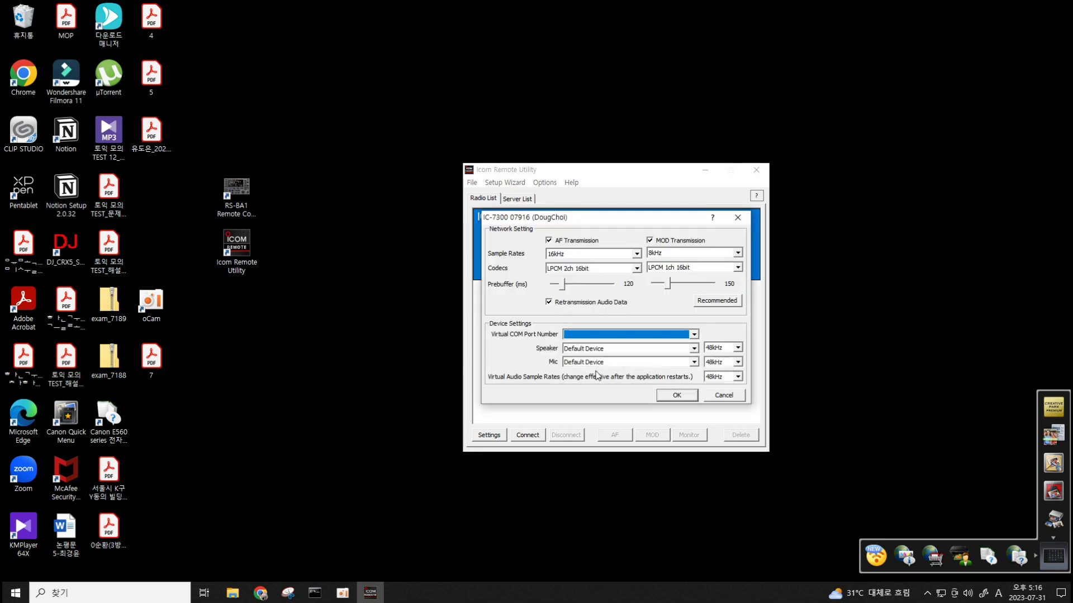
click(740, 398)
Step: Set IC-7300 to COM10, speaker 2D FHD LG TV, mic Default Device, then connect
click(482, 437)
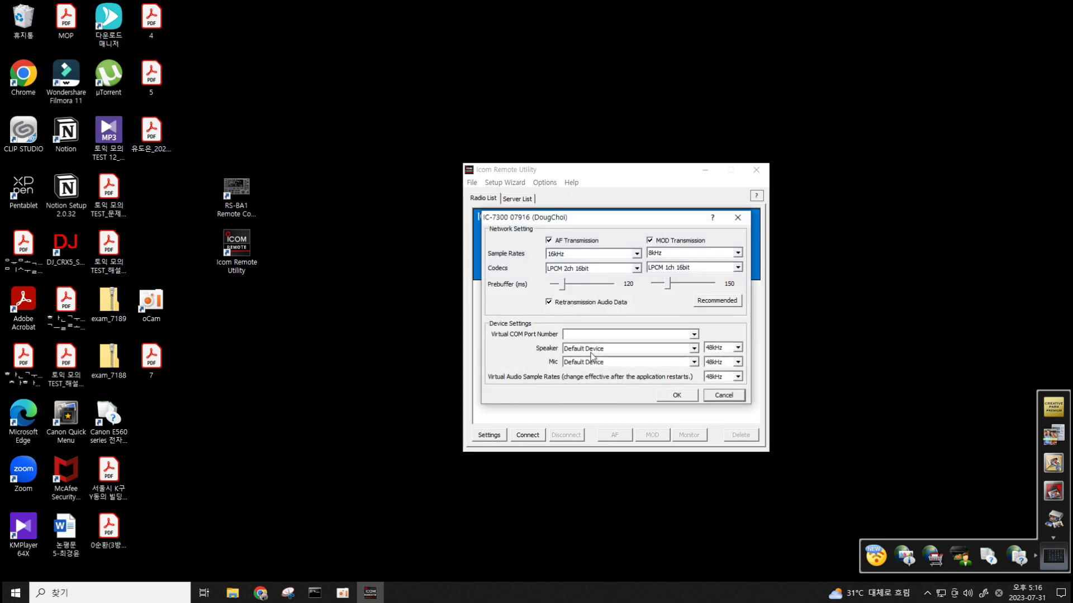
click(695, 335)
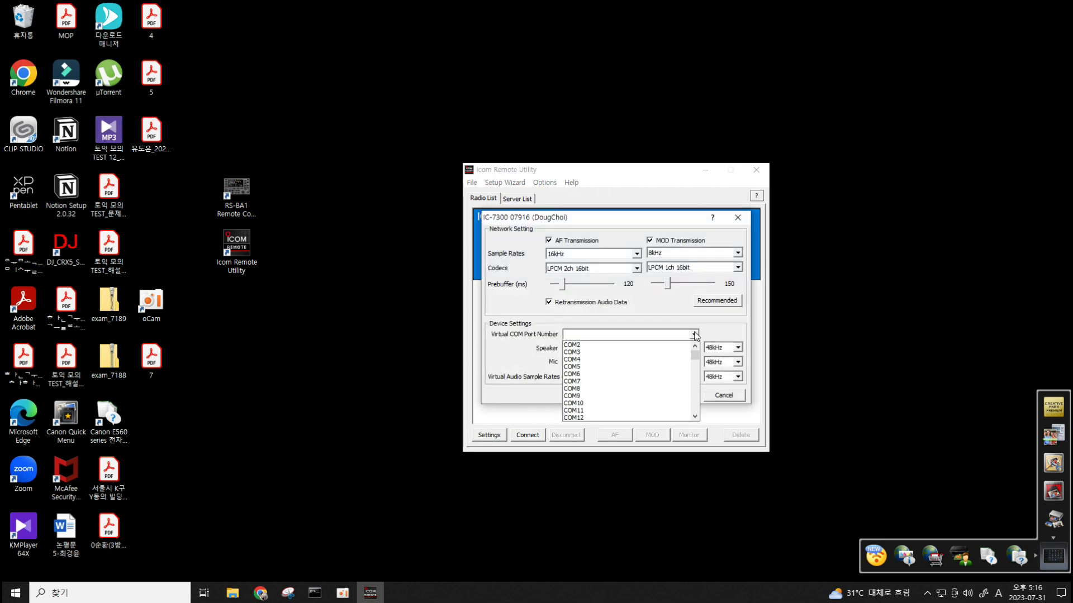
click(631, 403)
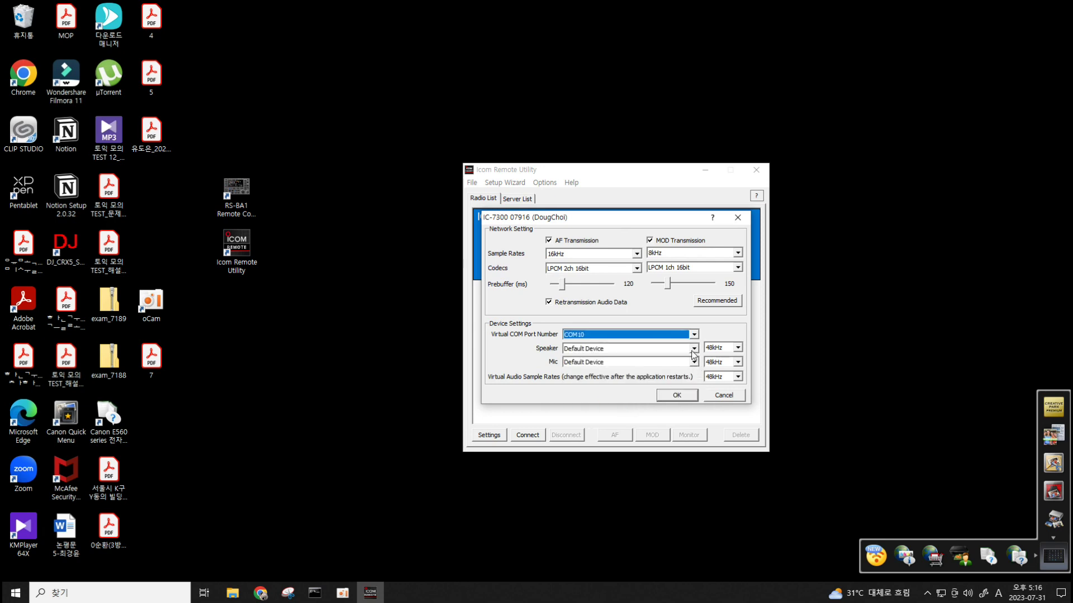
click(694, 349)
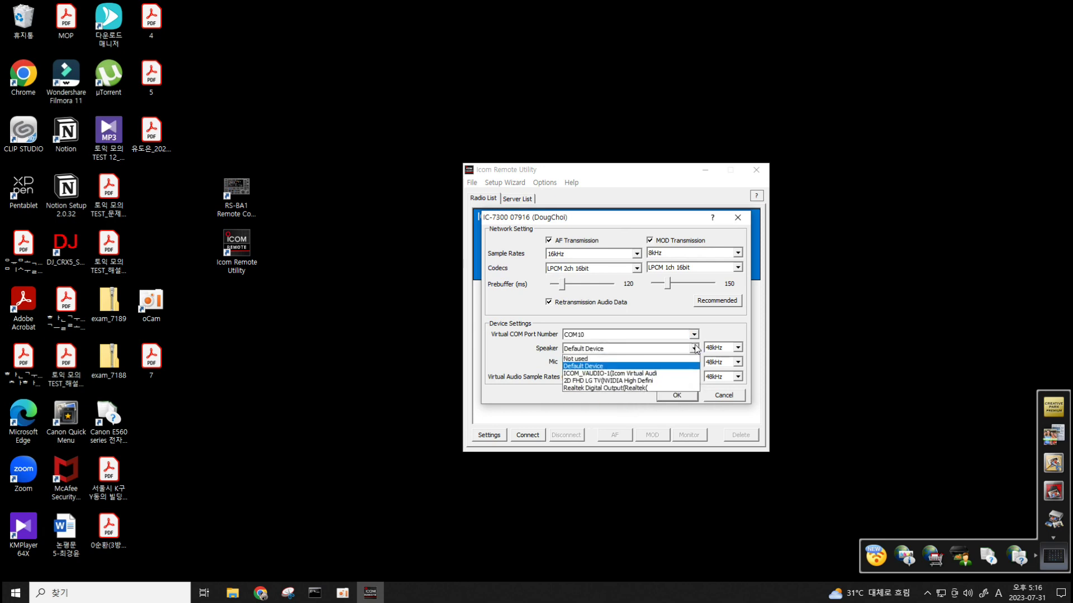
click(664, 381)
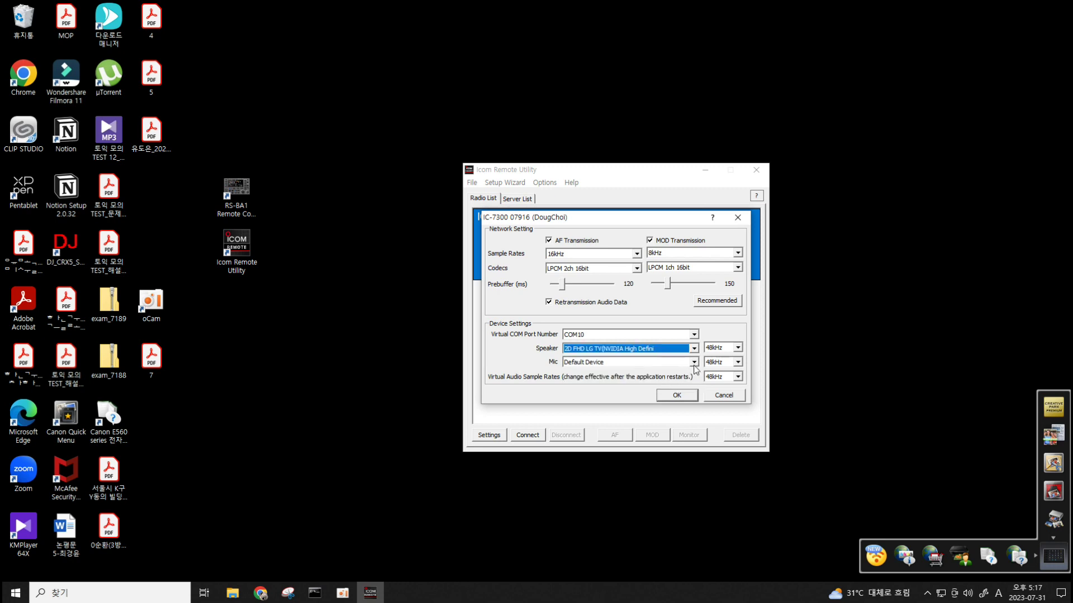
click(694, 363)
click(696, 380)
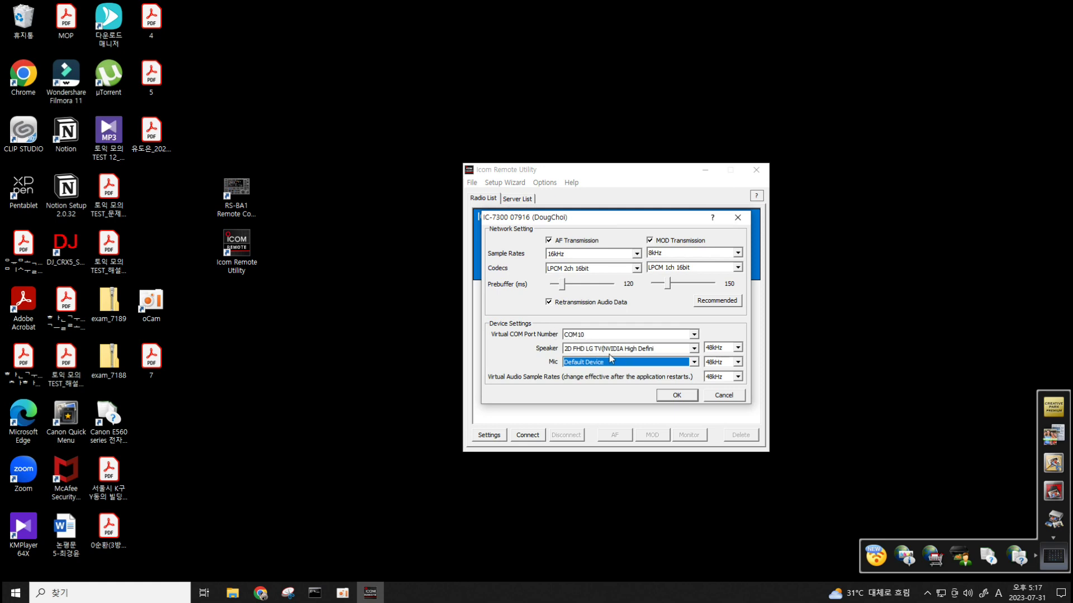
click(680, 398)
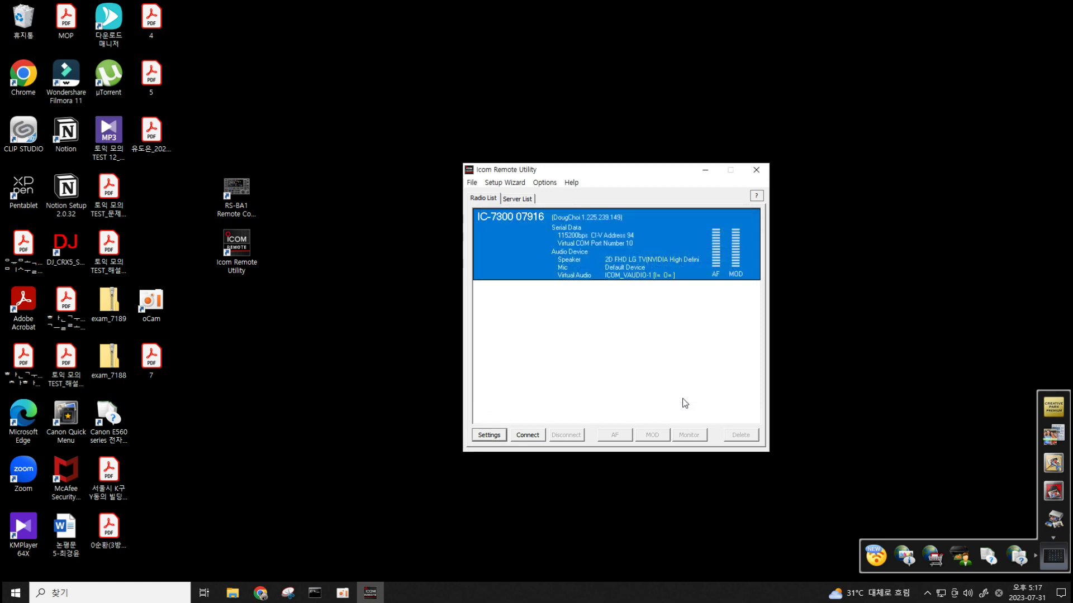
click(528, 435)
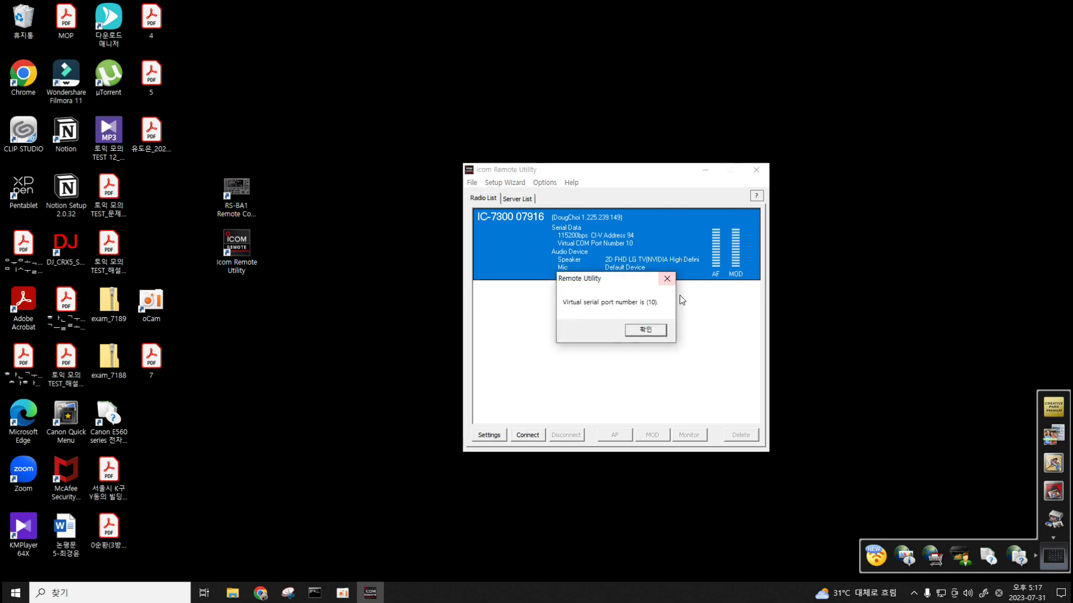
Step: Dismiss the serial port notice, launch RS-BA1 Remote Control, and arrange its windows
click(645, 333)
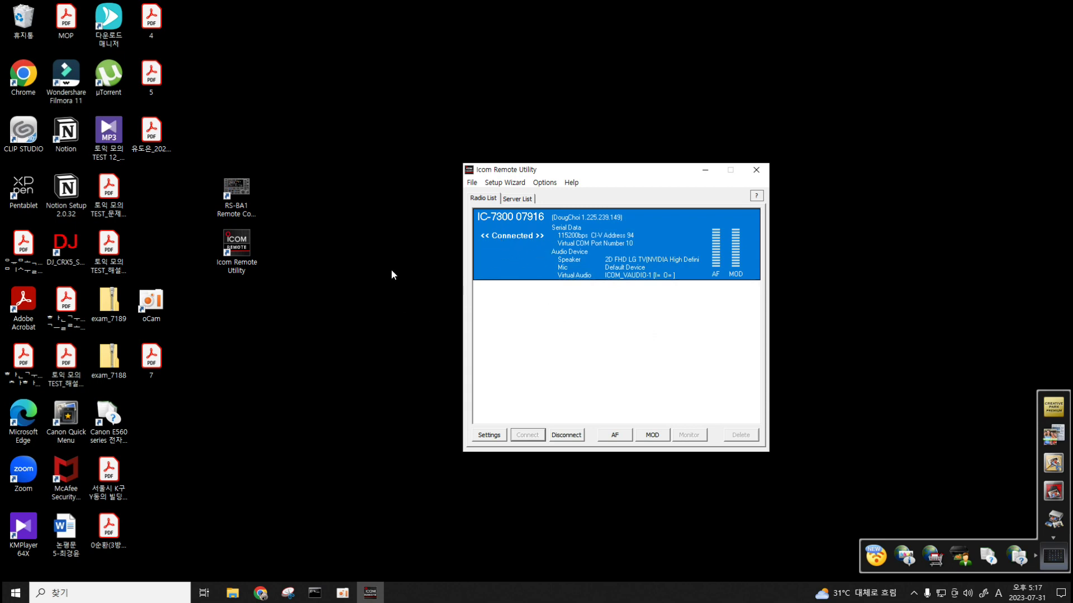
drag(577, 174, 653, 154)
click(245, 199)
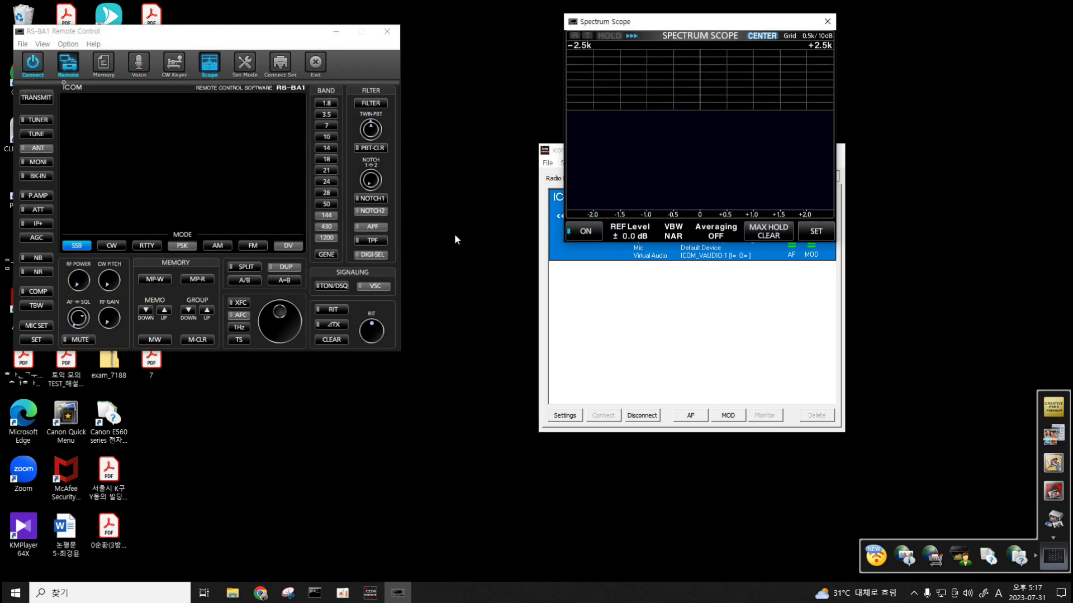
drag(255, 37, 363, 116)
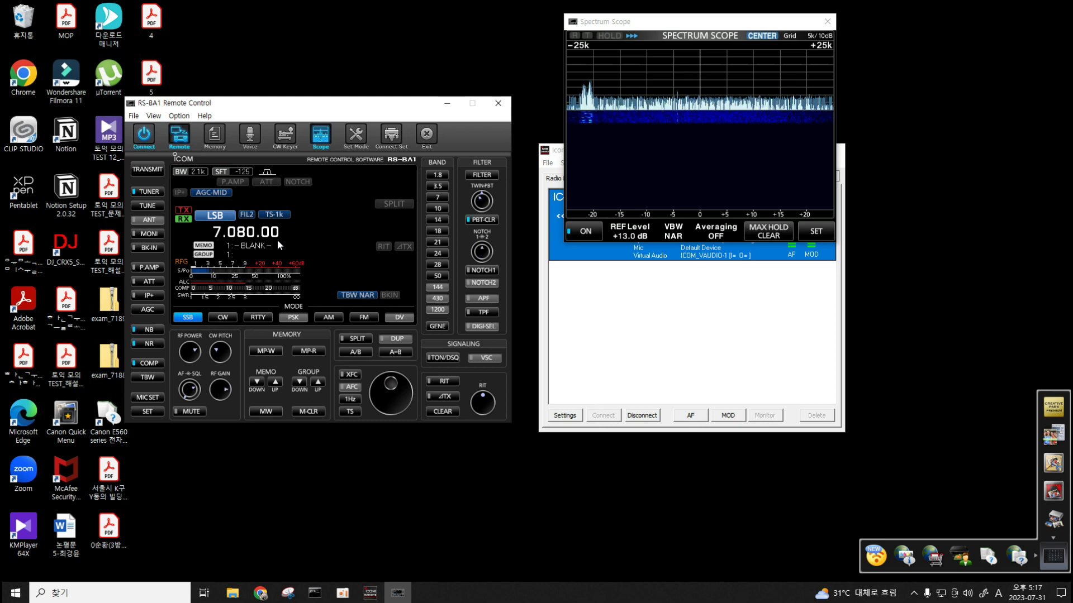
drag(299, 103, 334, 102)
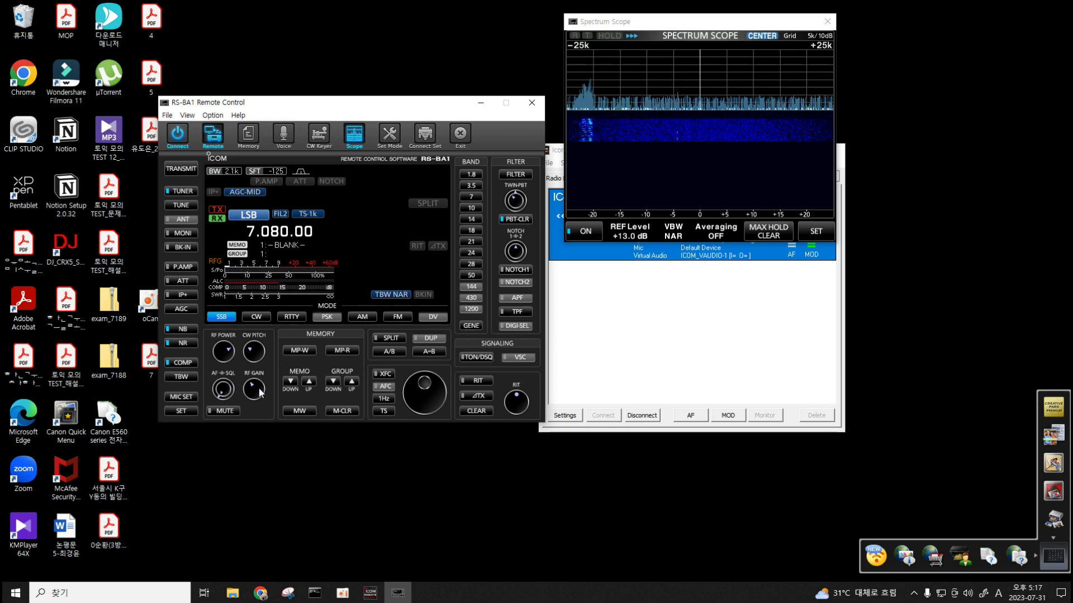
Step: Turn RF GAIN up and tune via the waterfall from 7.080.00 down to 7.017.71
scroll(259, 390, up, 5)
scroll(225, 384, up, 5)
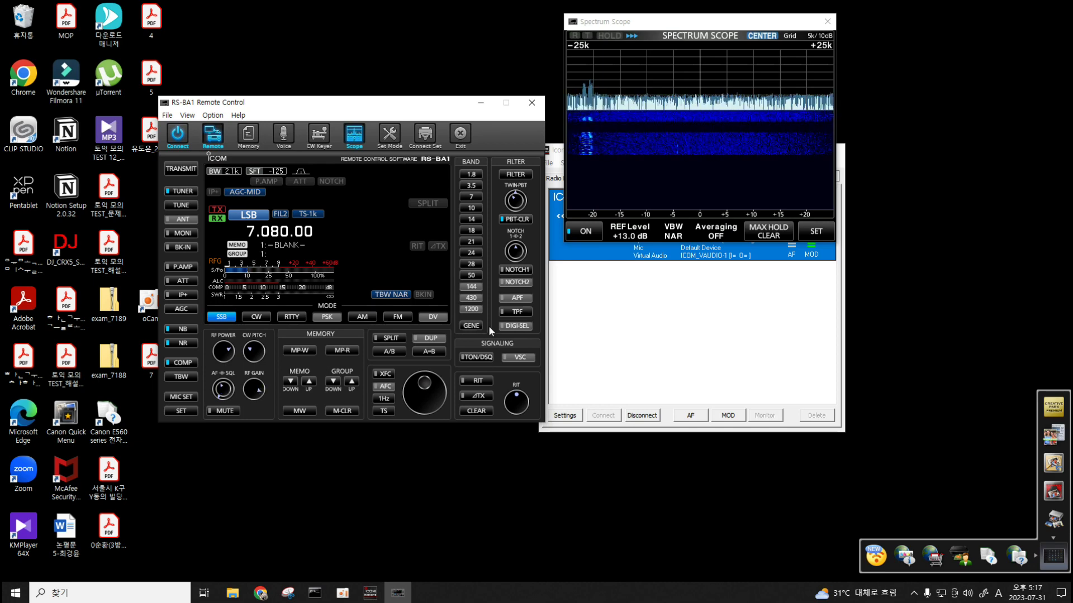
click(592, 115)
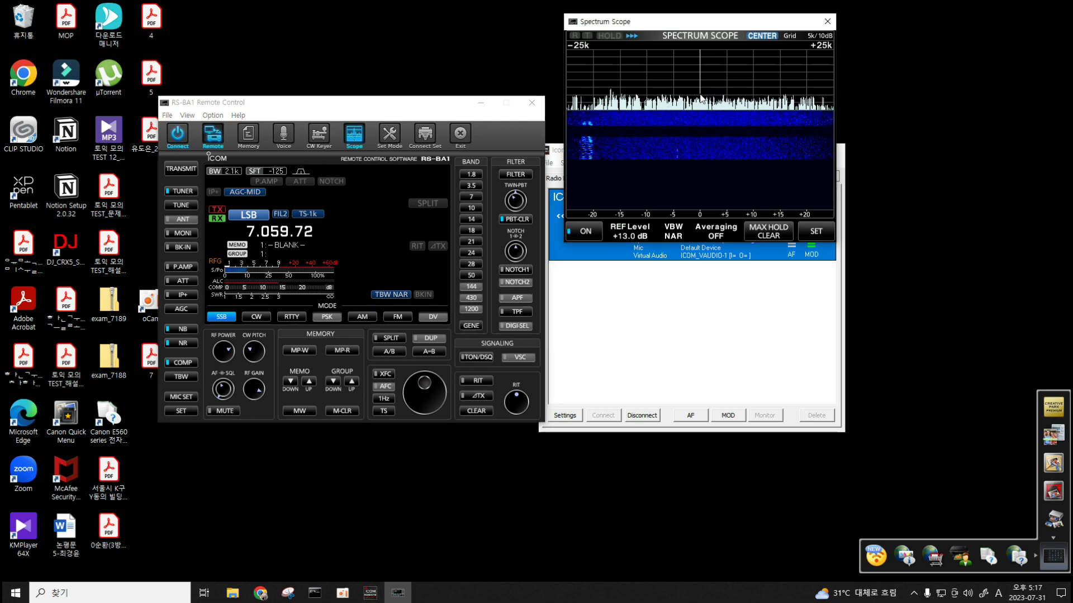
click(585, 125)
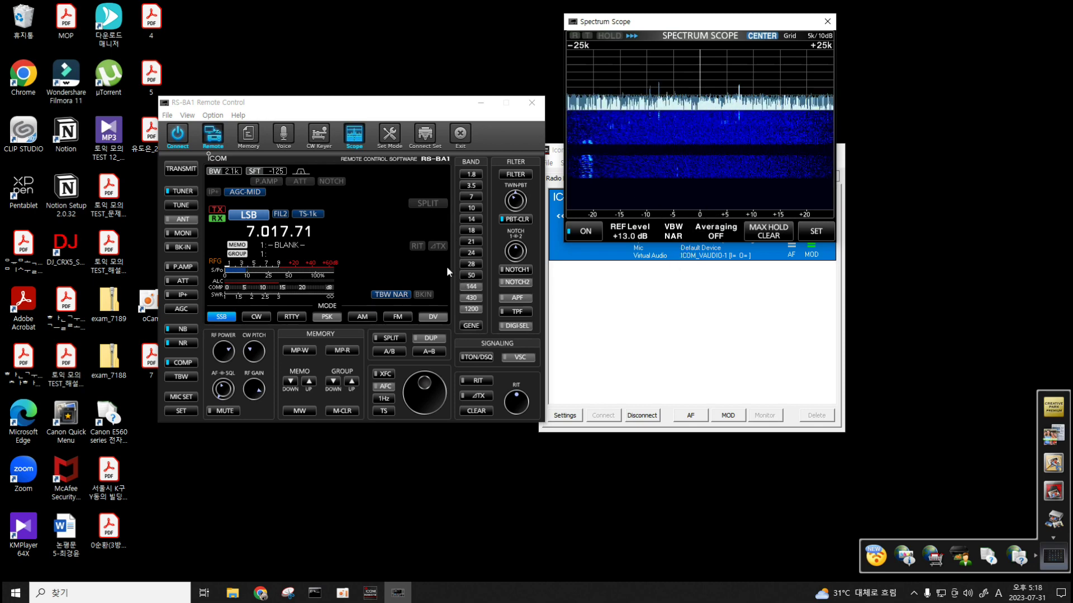
Step: Turn the main dial up from 7.017.71 back to 7.080.00 LSB
right_click(286, 234)
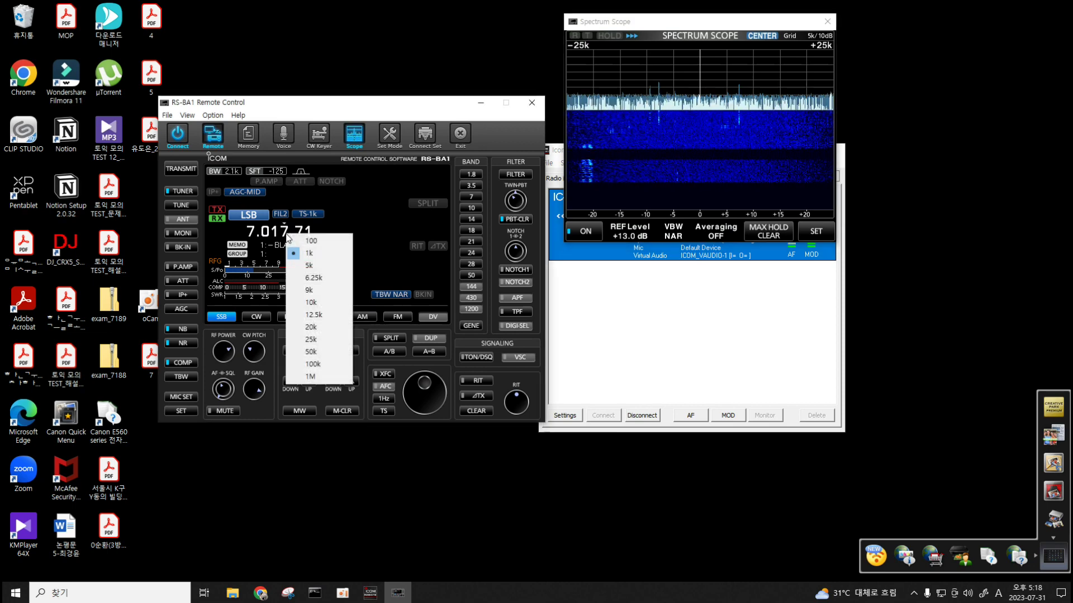
mouse_move(429, 382)
mouse_down()
mouse_move(409, 386)
mouse_move(419, 407)
mouse_move(435, 376)
mouse_move(420, 377)
mouse_move(441, 384)
mouse_move(422, 405)
mouse_move(419, 377)
mouse_move(442, 384)
mouse_up()
scroll(441, 384, up, 13)
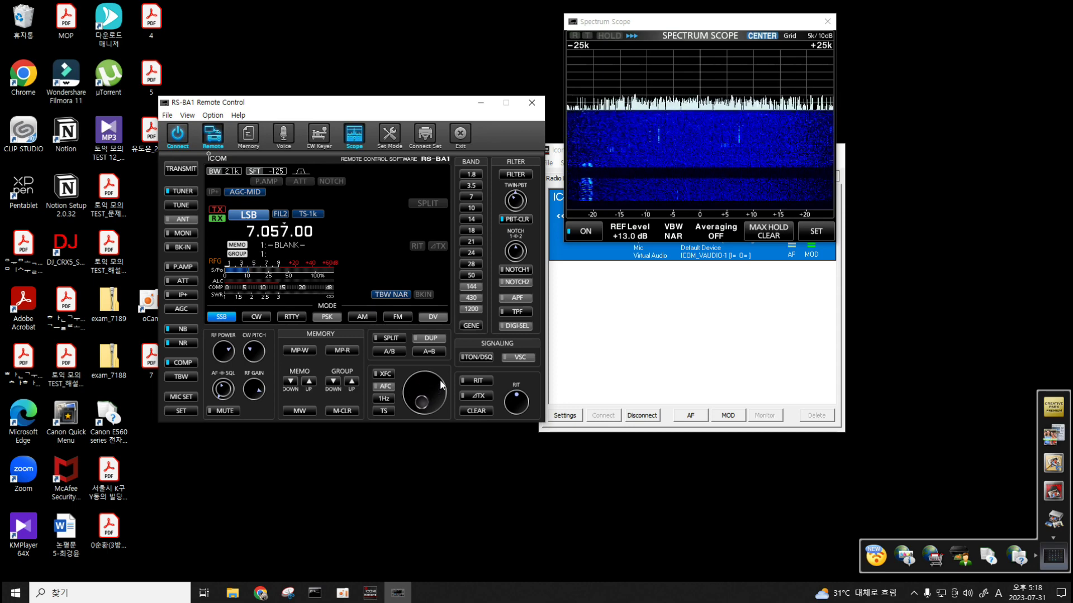
scroll(441, 384, up, 5)
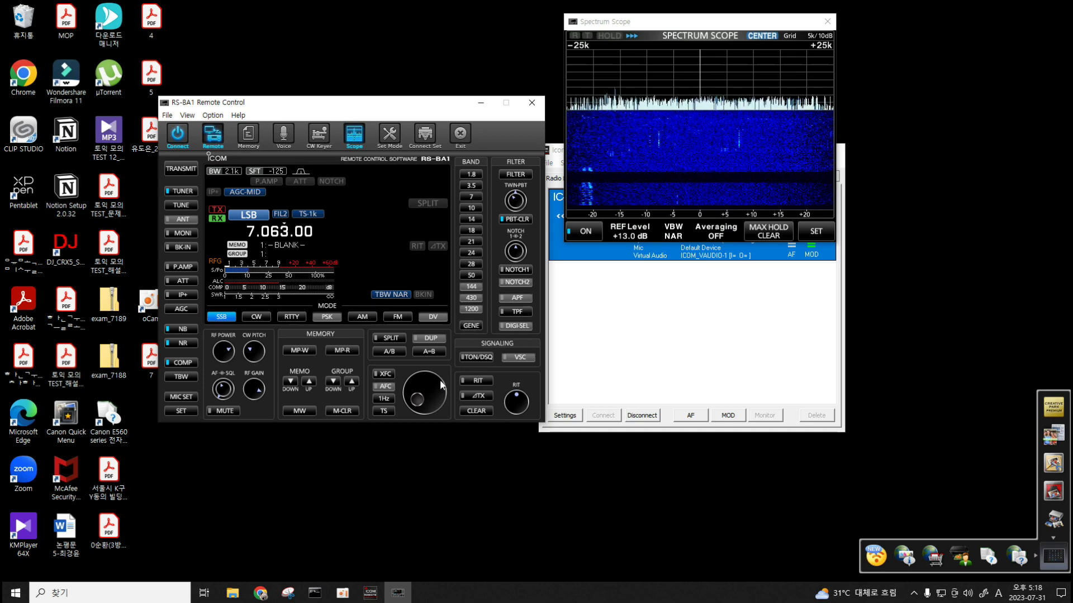
scroll(442, 384, up, 3)
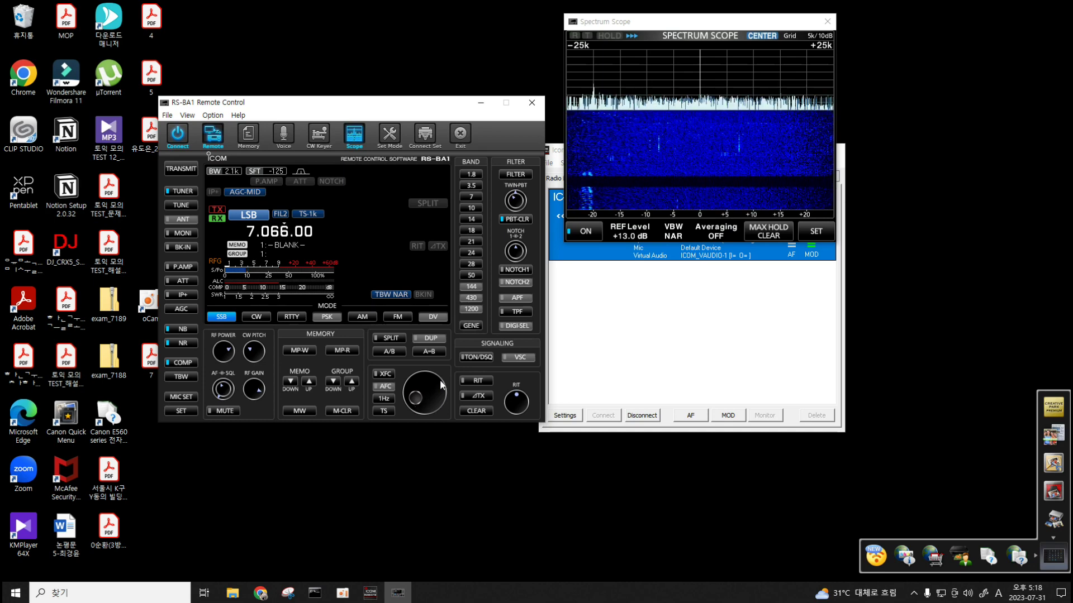
scroll(441, 384, up, 3)
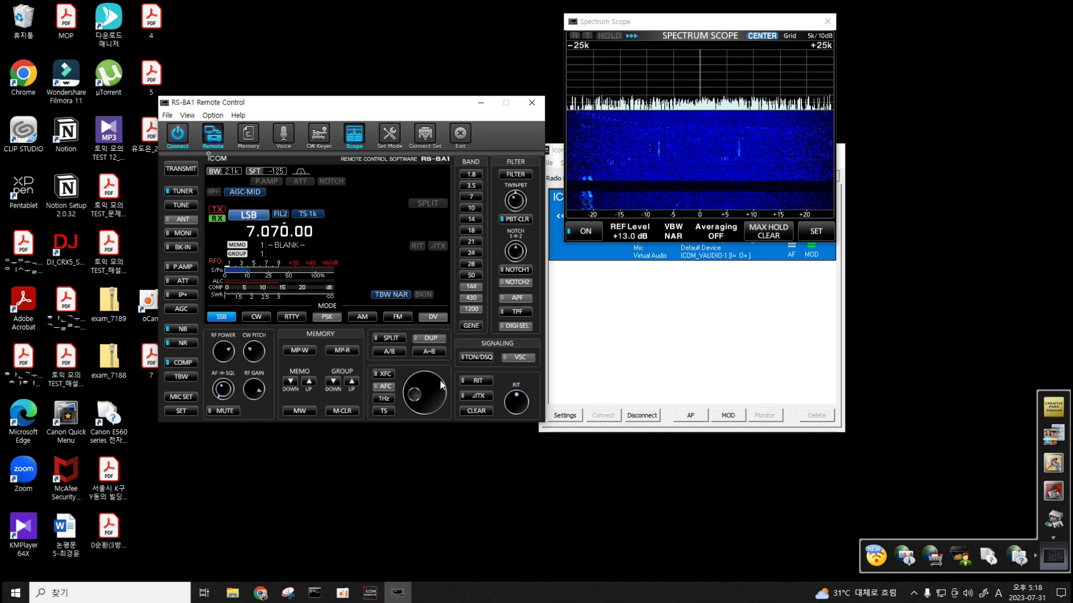
scroll(442, 384, up, 5)
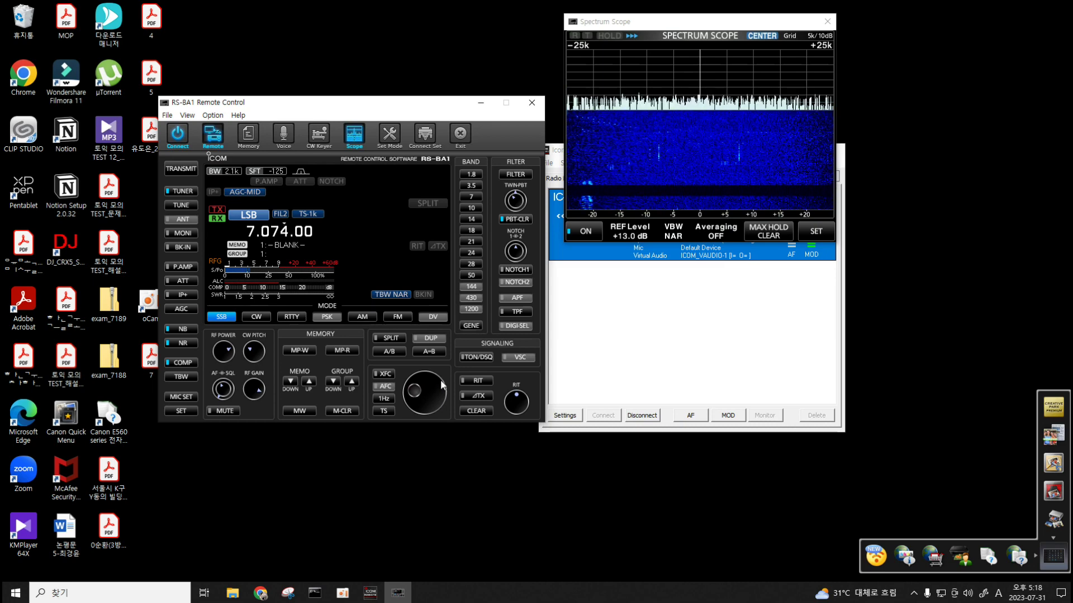
scroll(441, 384, up, 5)
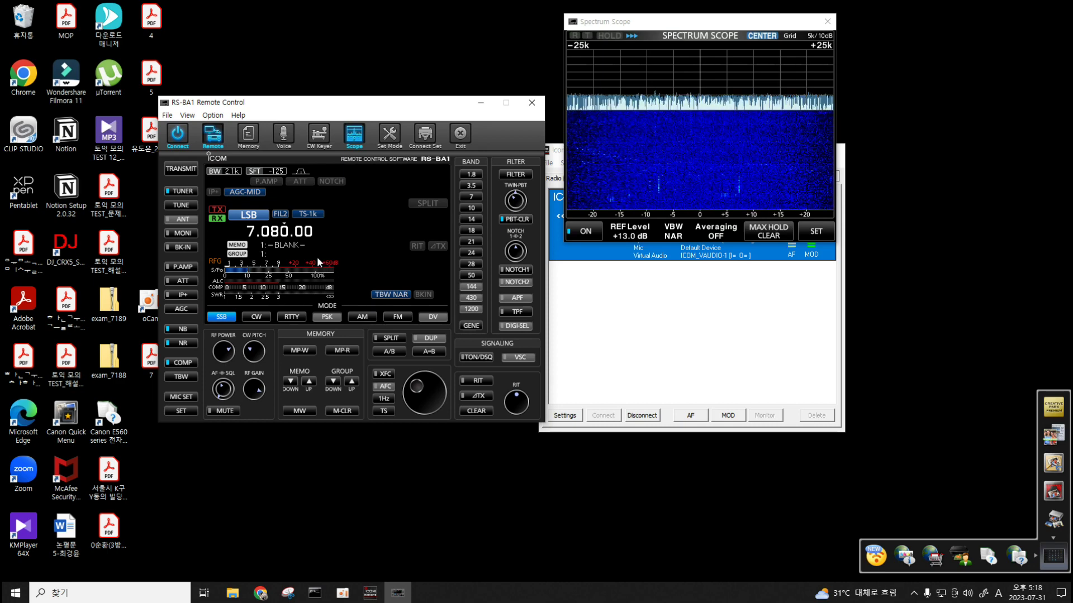
Step: Switch the radio through the 1.8, 3.5, 7 and 10 MHz bands
click(476, 177)
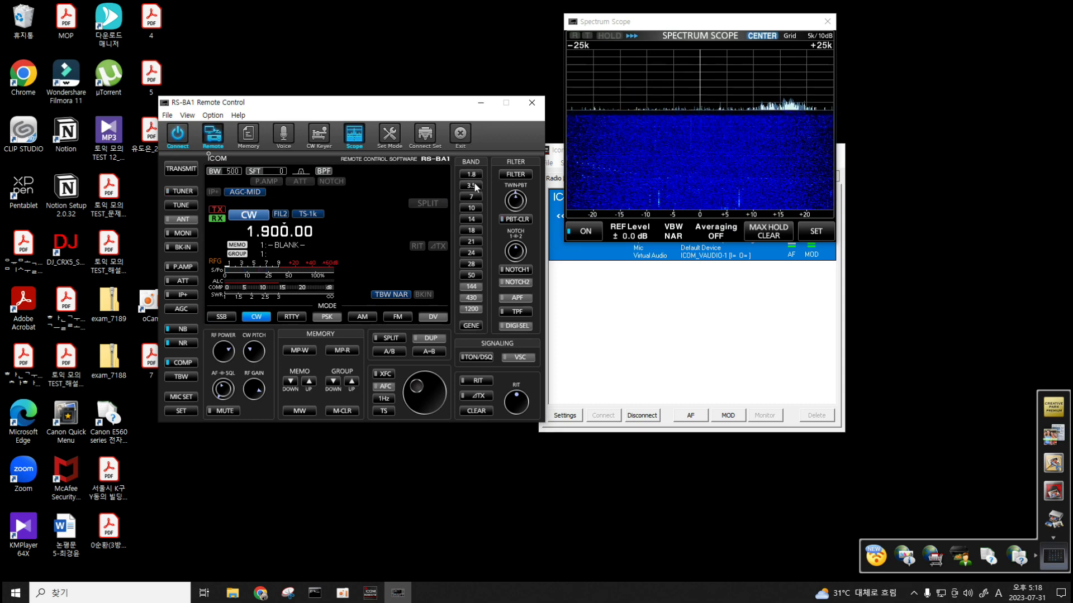
click(475, 187)
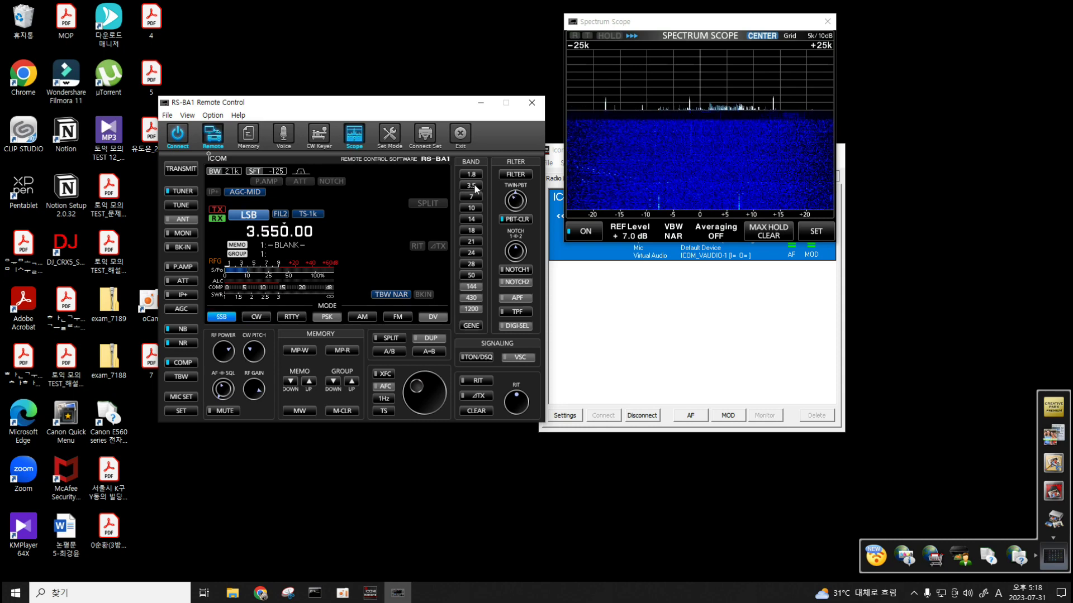
click(473, 198)
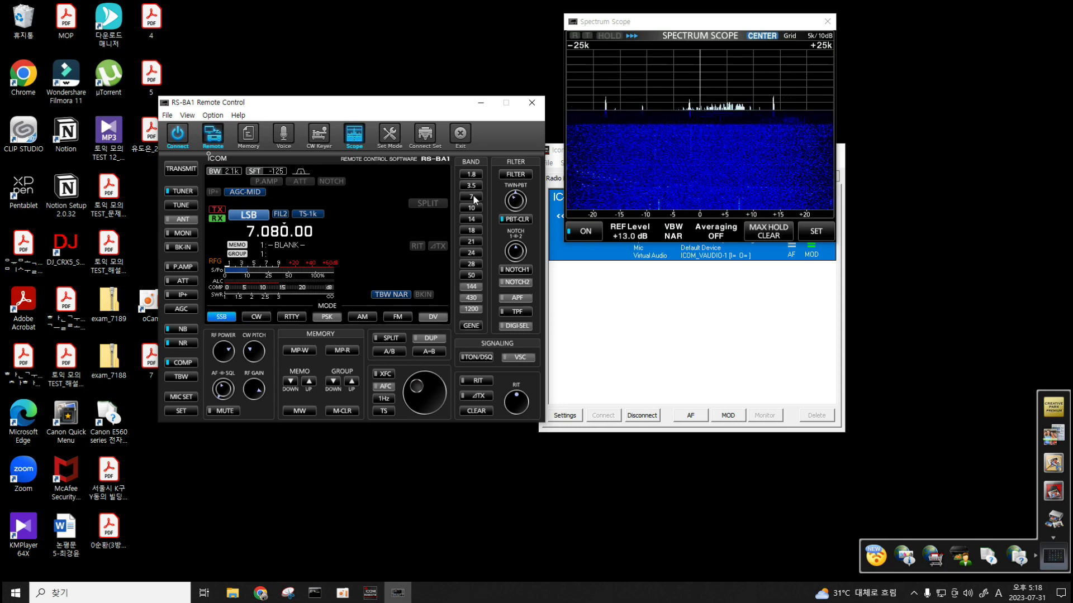
click(473, 208)
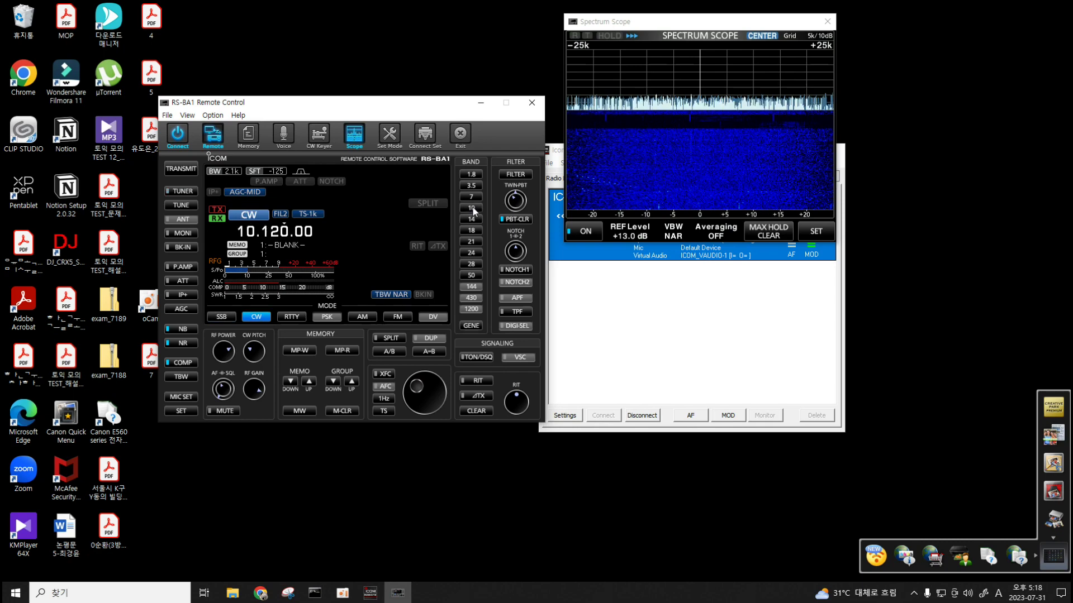
Step: Return to the 7 MHz band at 7.080.00, then close RS-BA1 and Icom Remote Utility
click(473, 198)
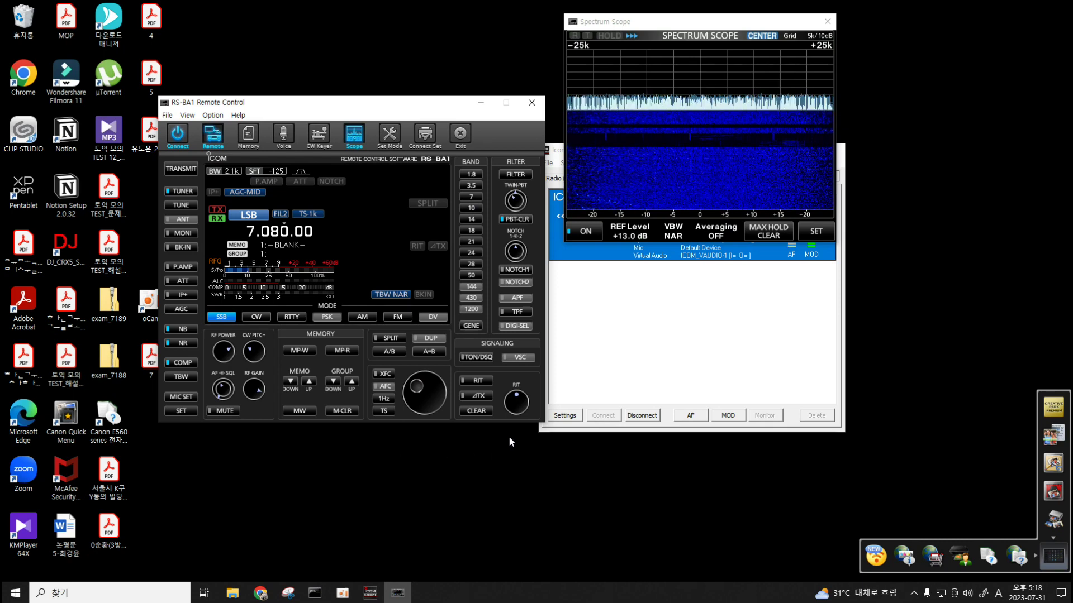
click(529, 104)
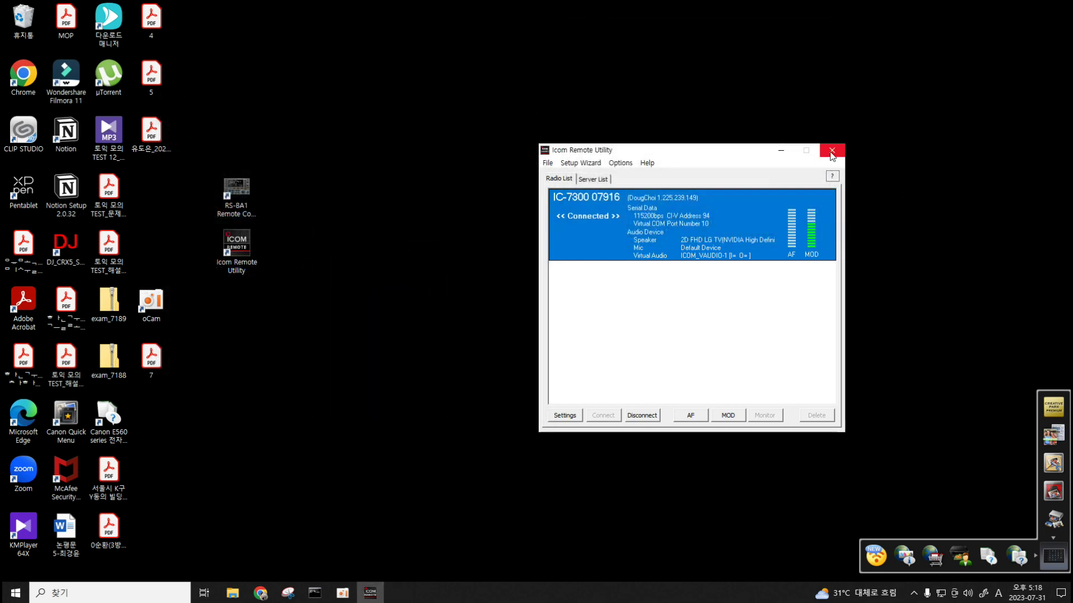
click(832, 150)
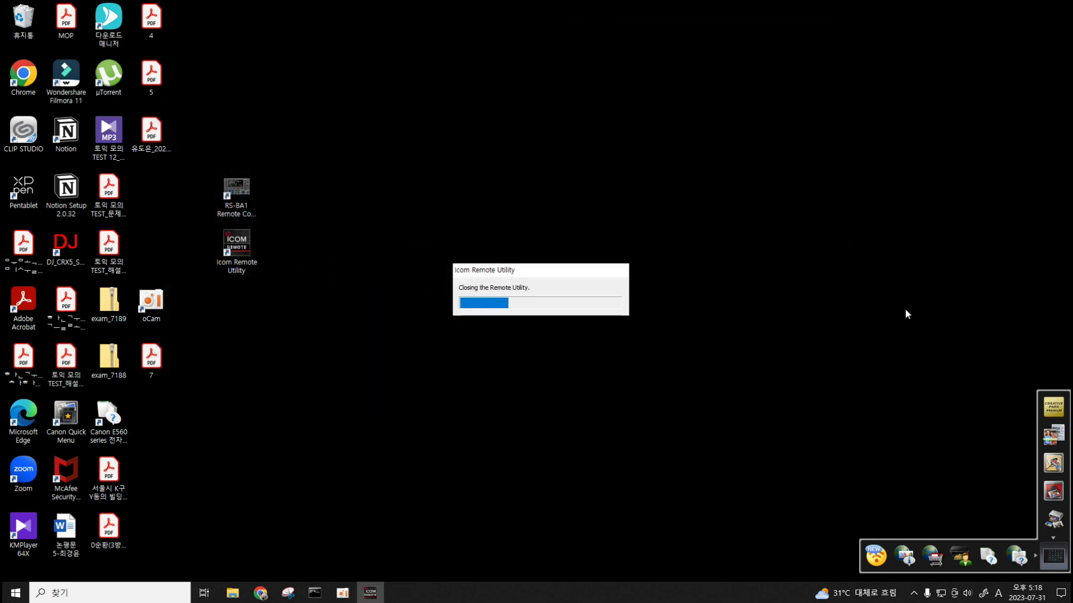